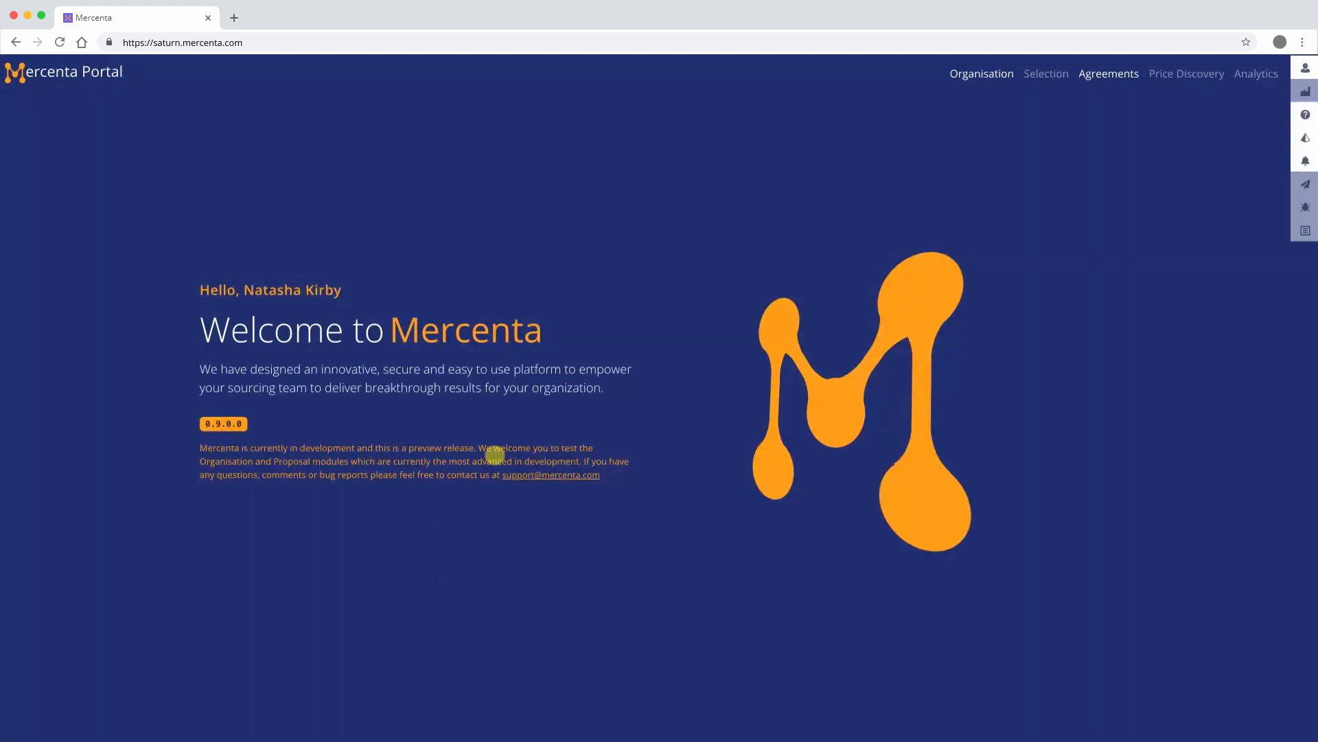
Open the resources of the Injection Molded Parts Agreement proposal.
{"action": "left_click", "coordinate": [1106, 68]}
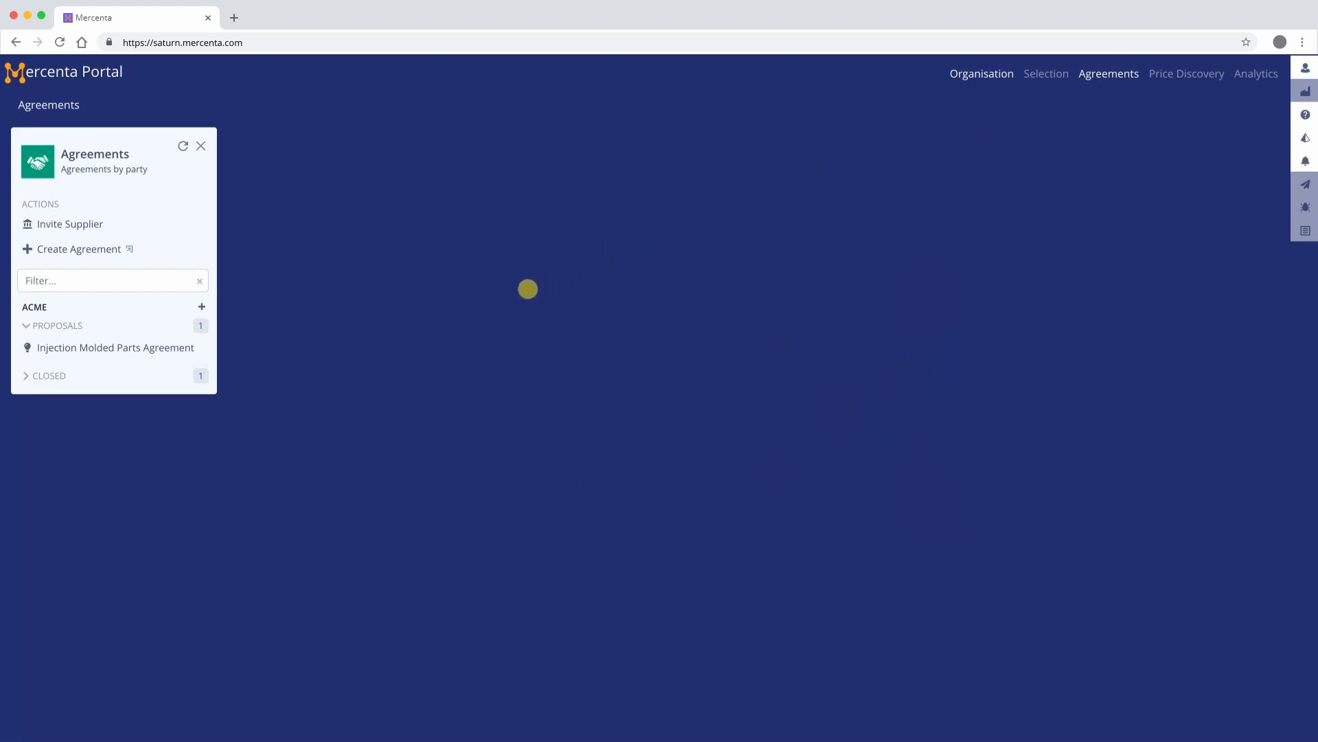
{"action": "left_click", "coordinate": [99, 348]}
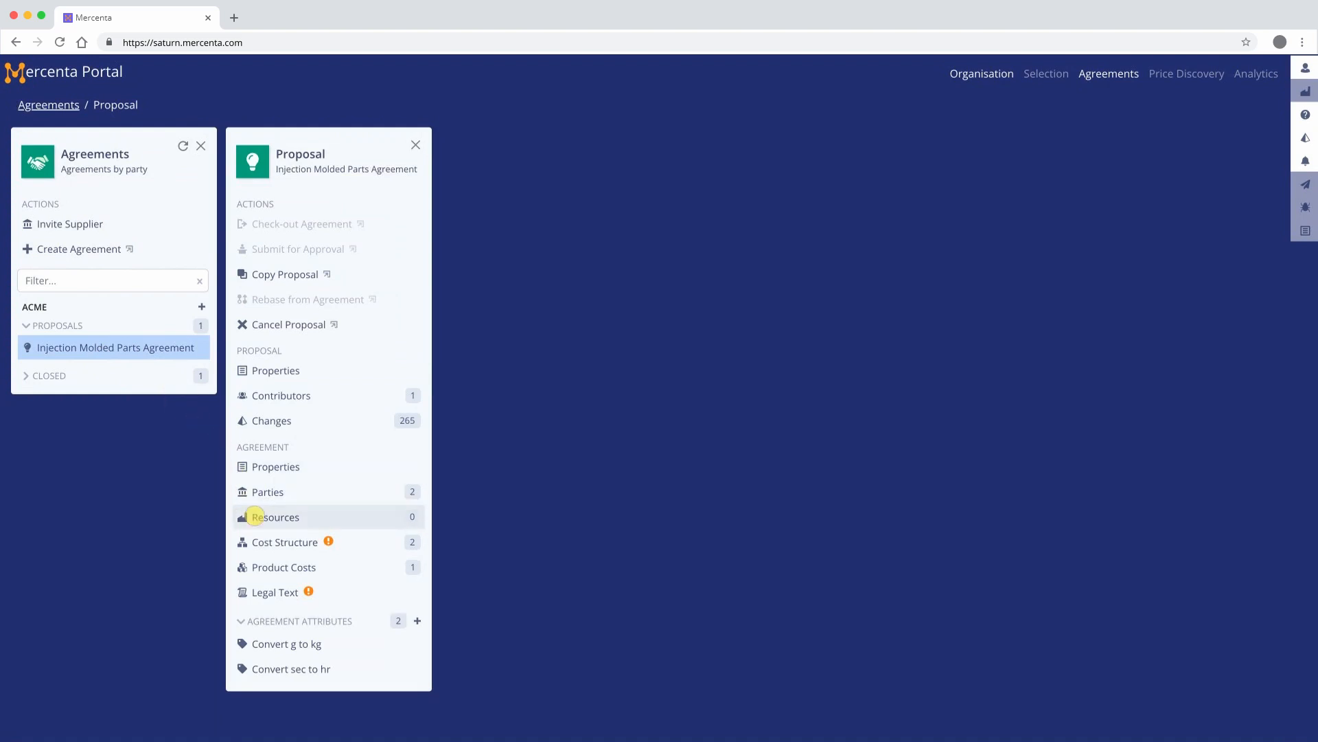
{"action": "left_click", "coordinate": [255, 517]}
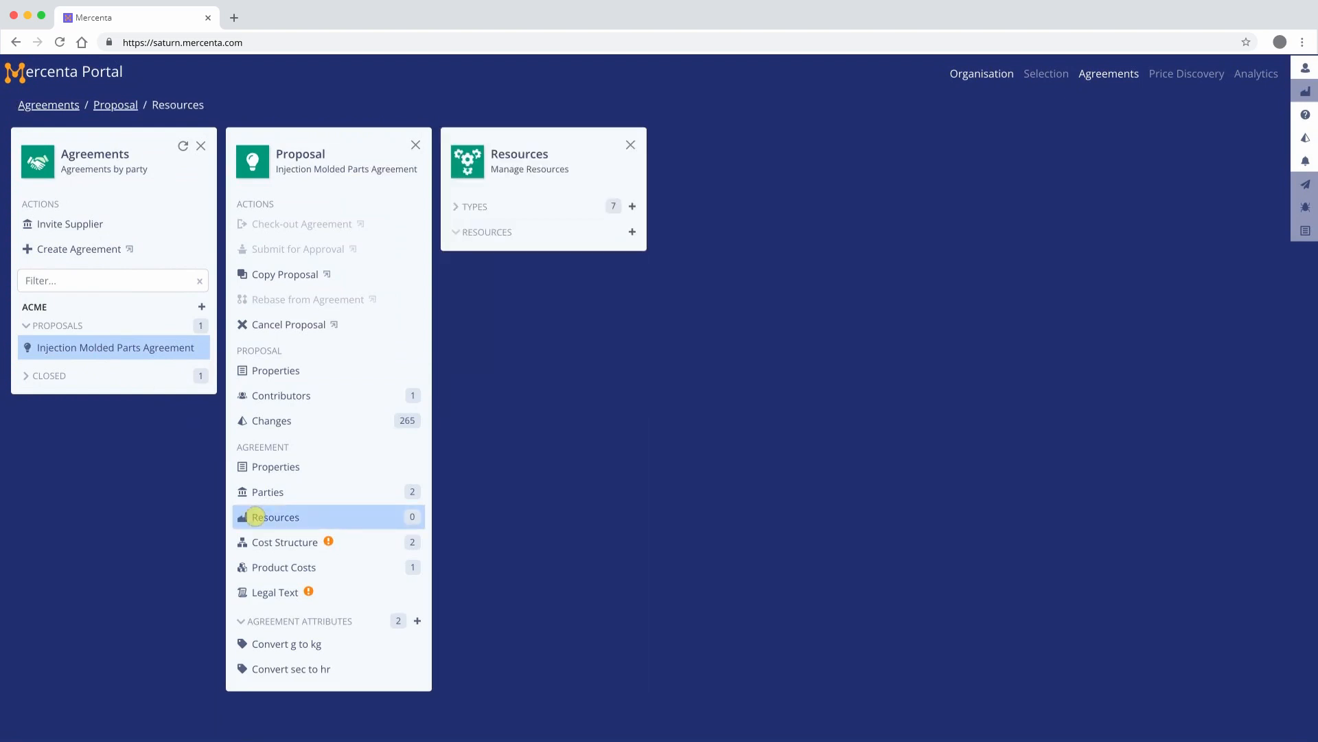
Create a resource type named "Special Type" in the proposal's resources.
{"action": "left_click", "coordinate": [463, 207]}
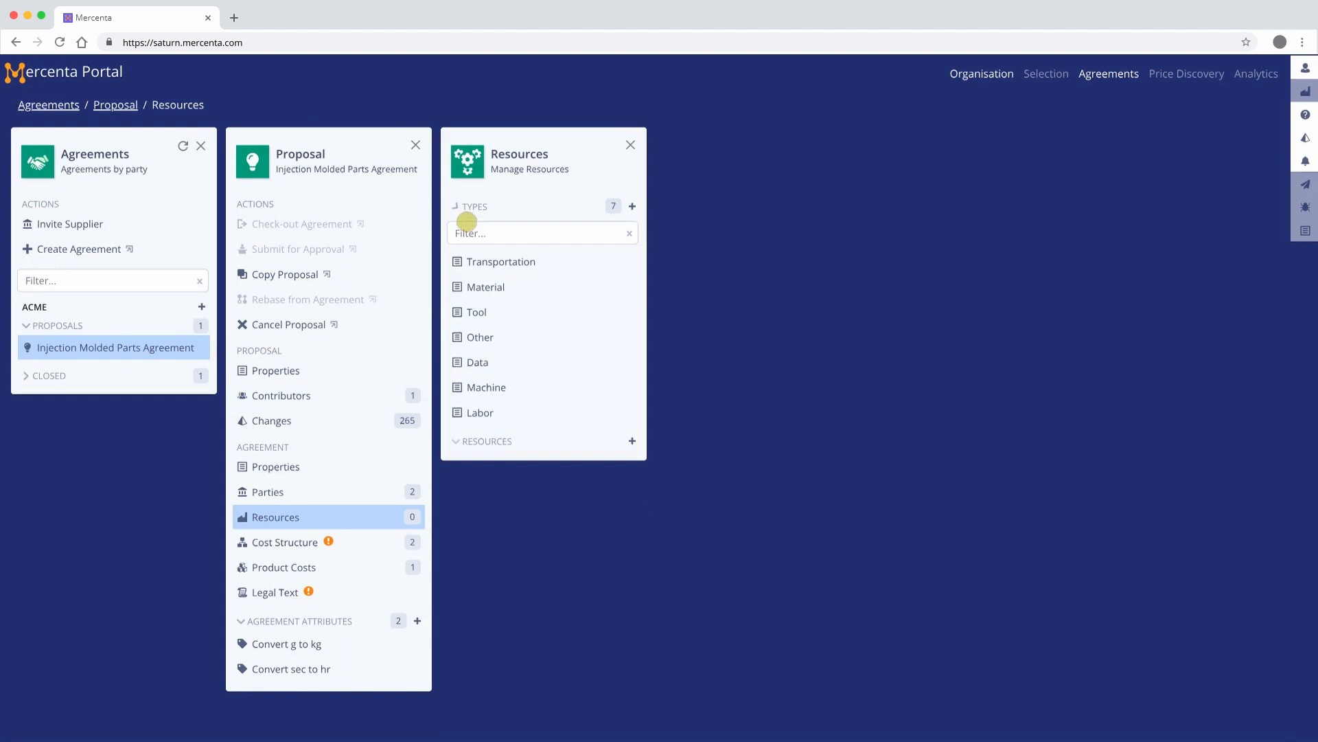
{"action": "left_click", "coordinate": [633, 208]}
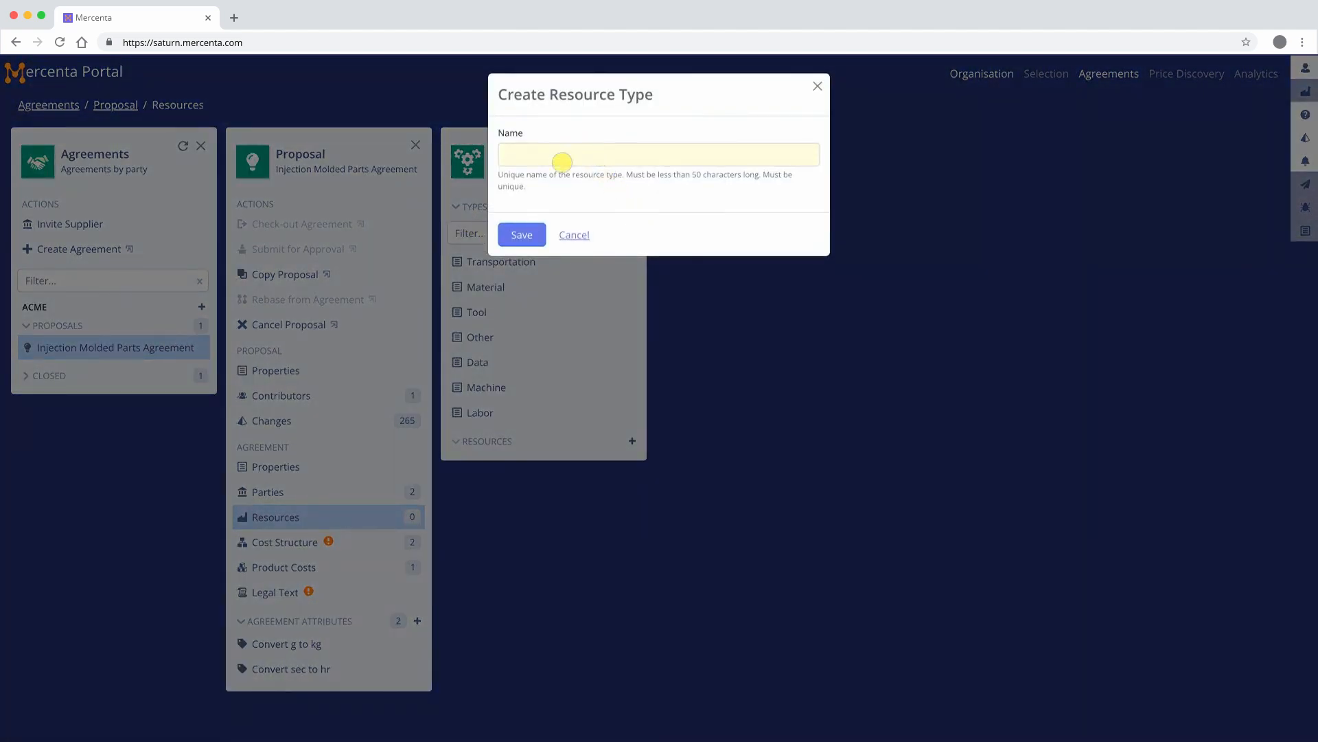
{"action": "left_click", "coordinate": [562, 161]}
{"action": "type", "text": "Special Type"}
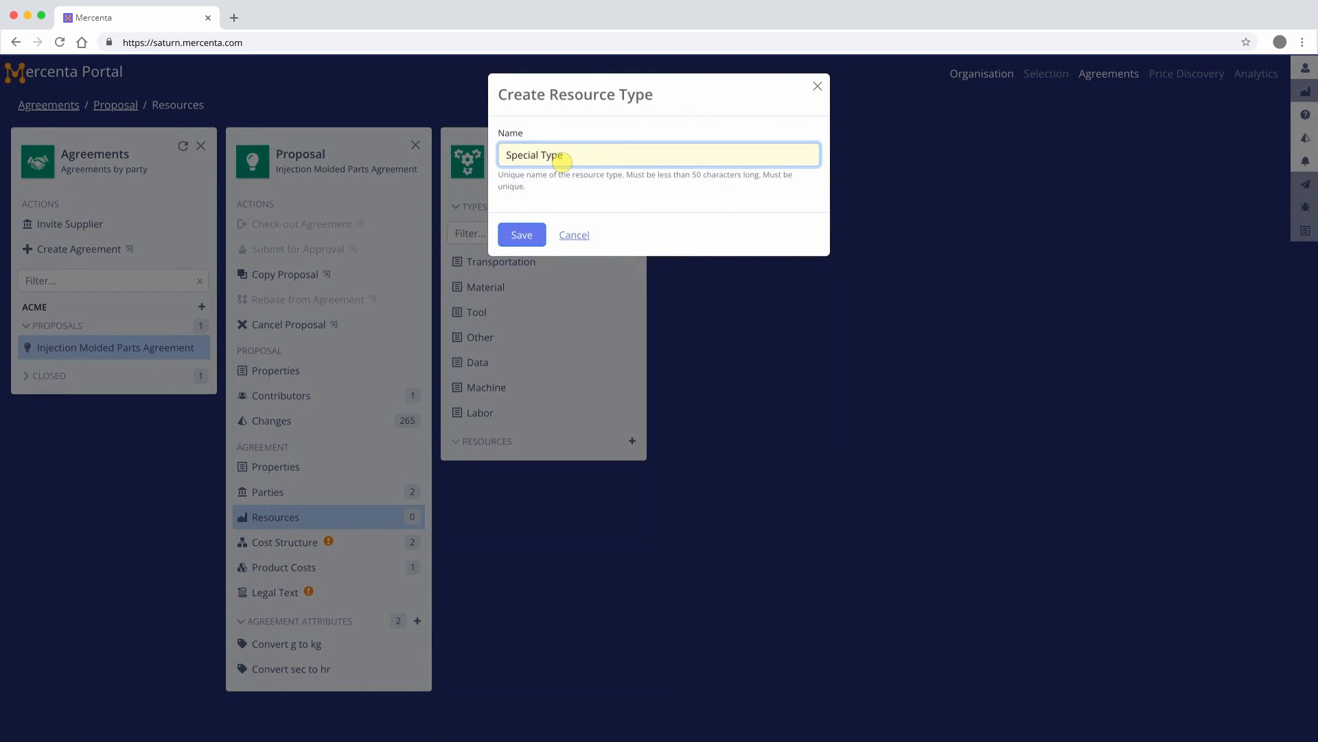
{"action": "key", "text": "Return"}
{"action": "left_click", "coordinate": [523, 234]}
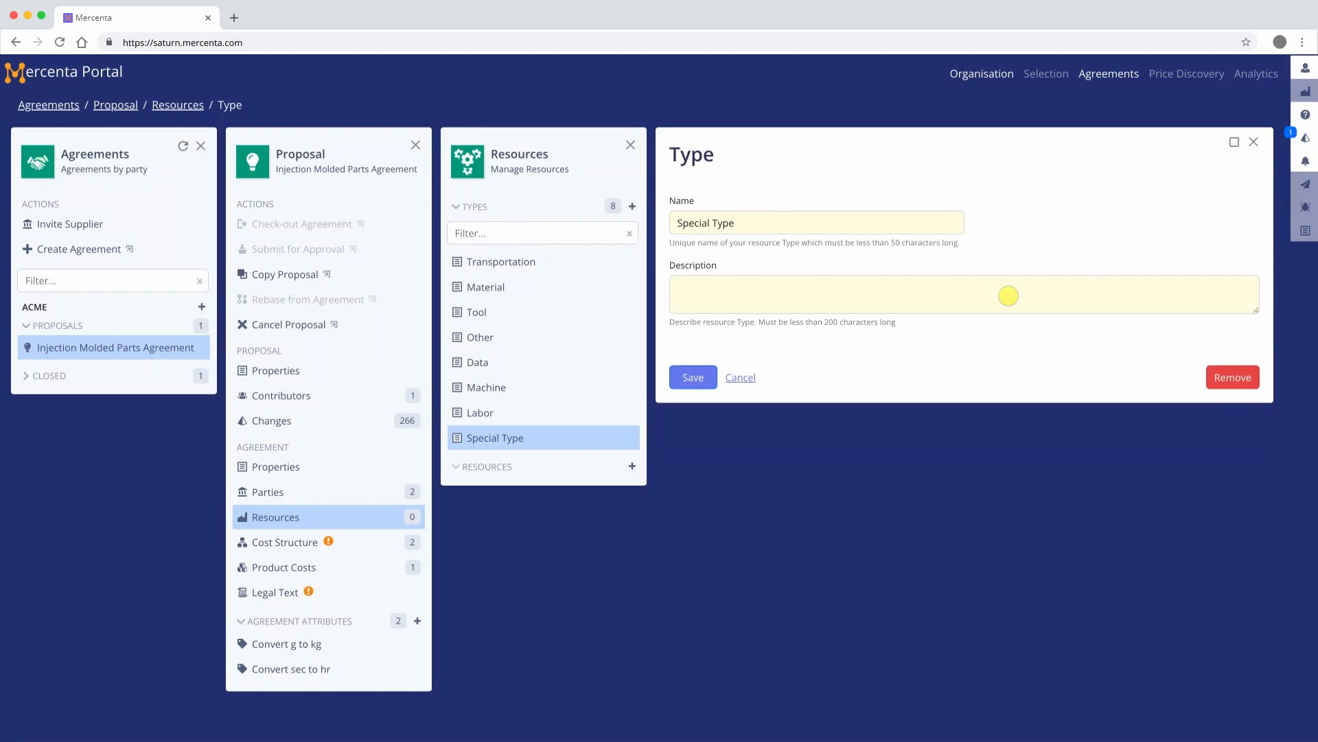
Enter "Special Type Description" as the description of the Special Type resource type.
{"action": "left_click", "coordinate": [1008, 295]}
{"action": "type", "text": "Special Typ"}
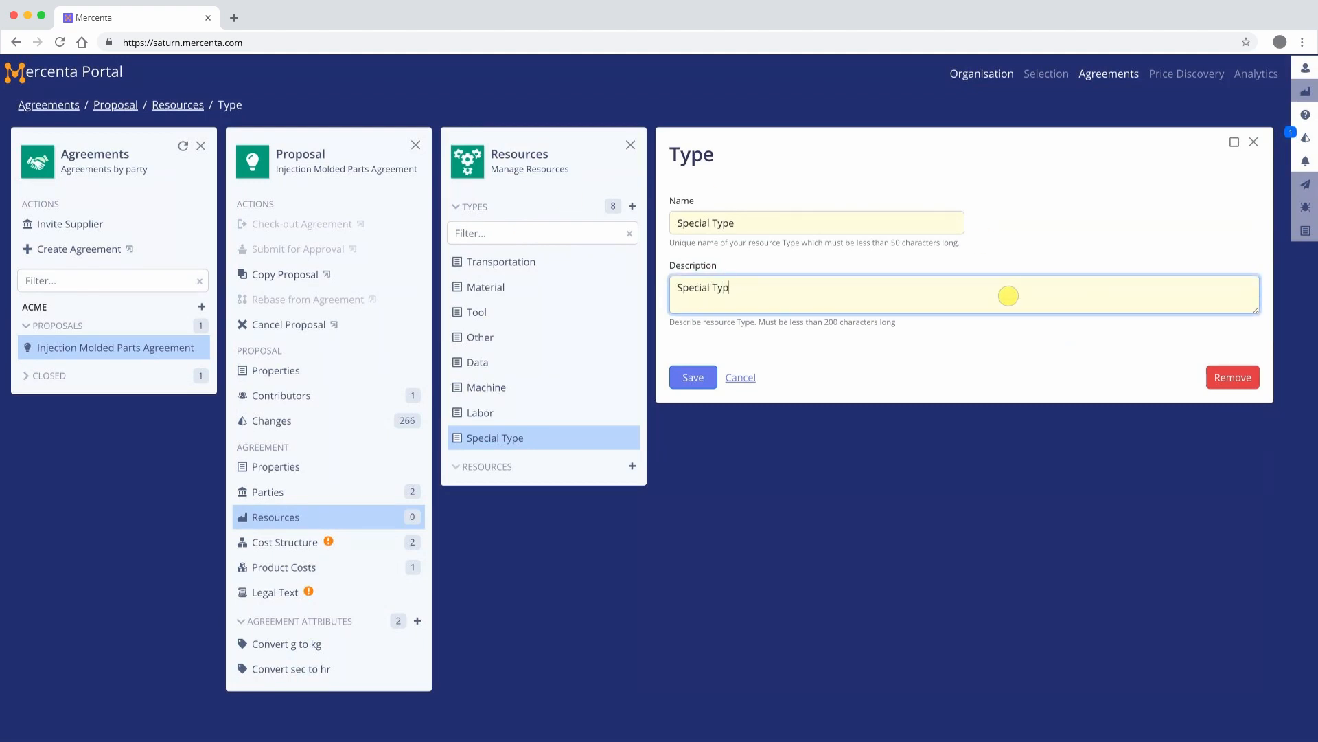
{"action": "type", "text": "e Description"}
{"action": "key", "text": "Tab"}
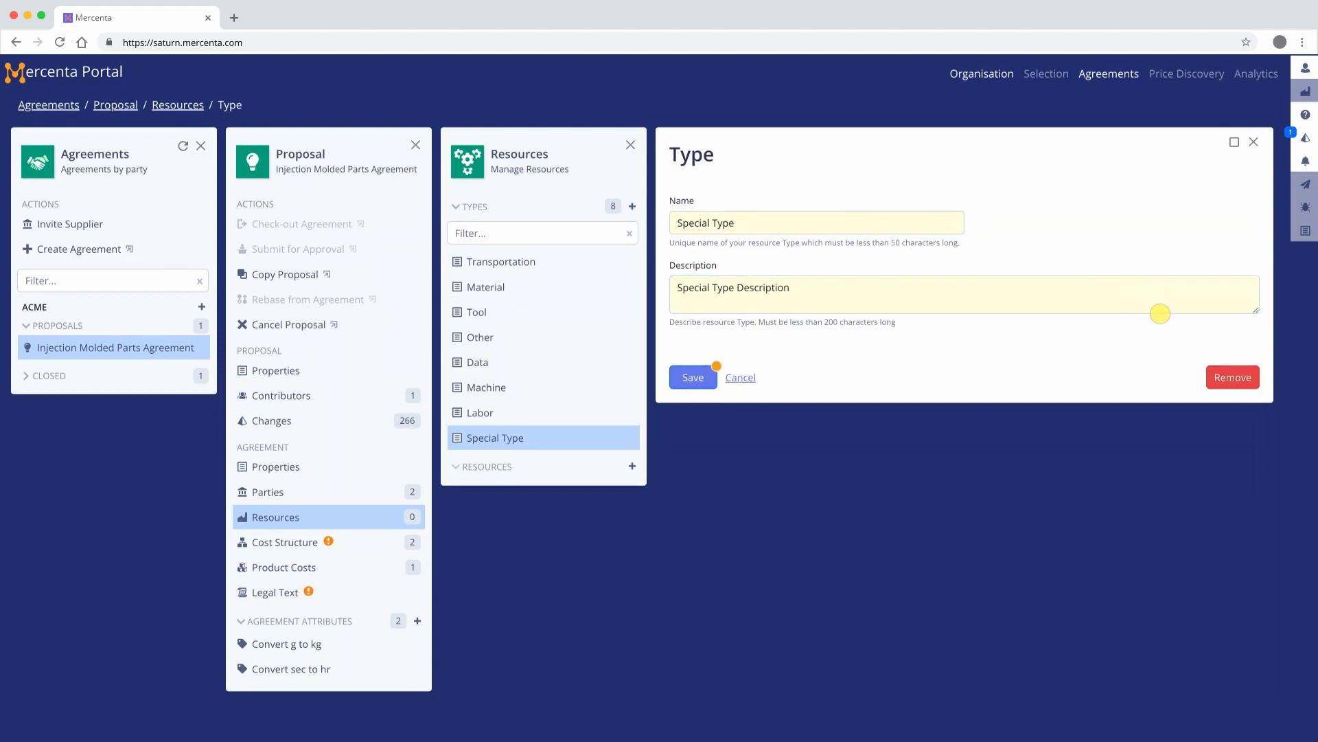
Remove the Special Type resource type from the proposal and collapse the list of types.
{"action": "left_click", "coordinate": [1216, 378]}
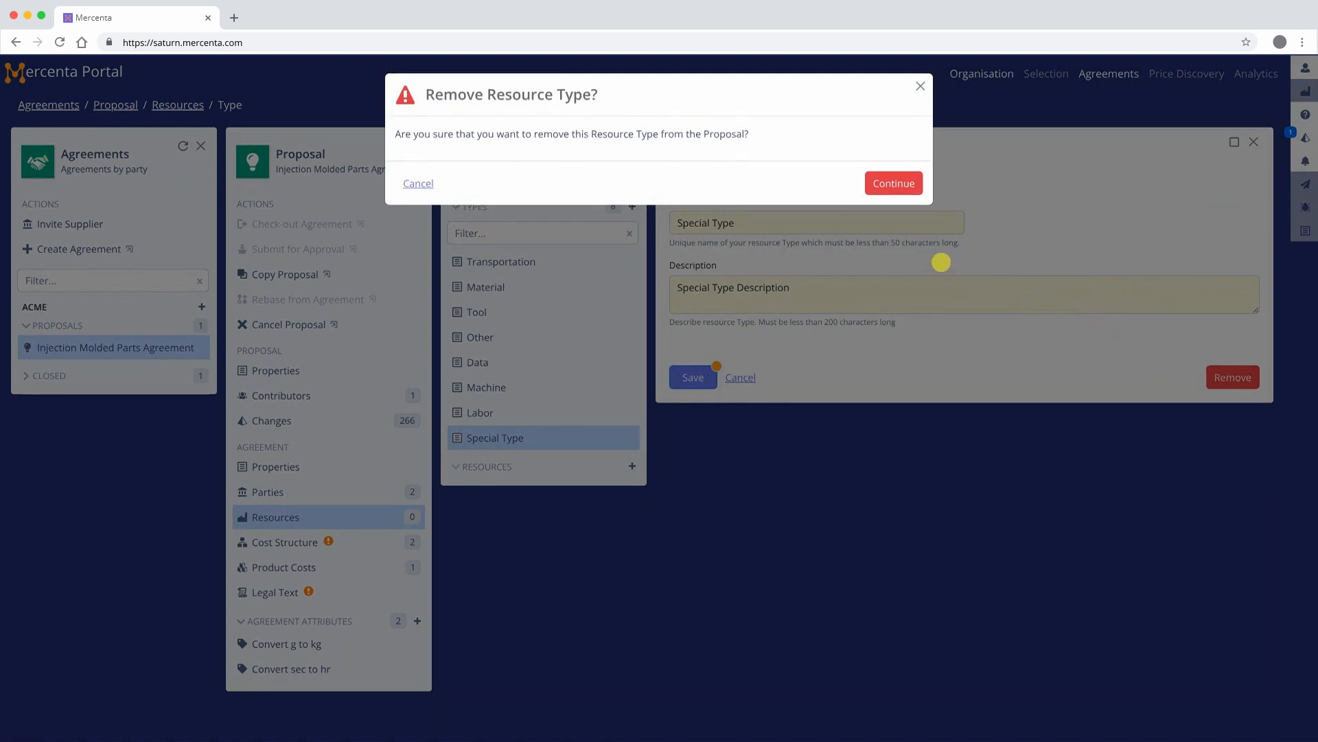
{"action": "left_click", "coordinate": [889, 182]}
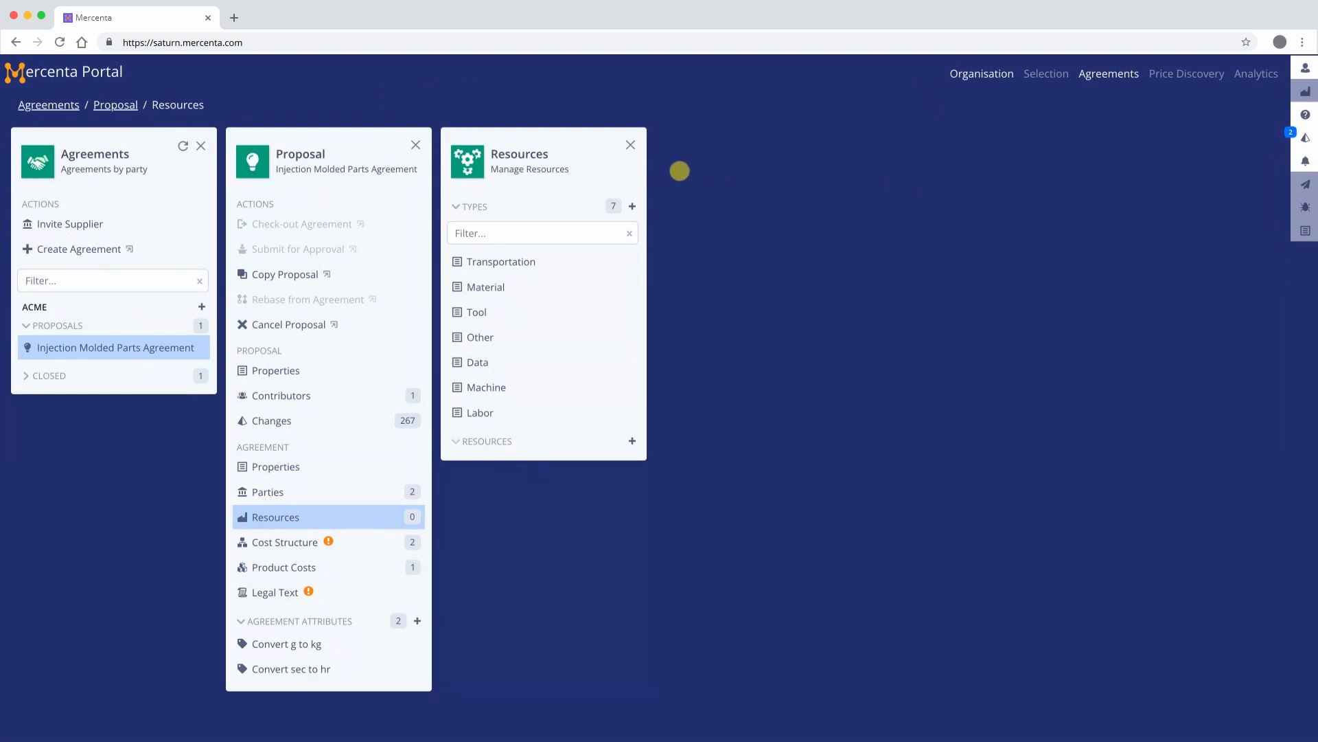
{"action": "left_click", "coordinate": [461, 207]}
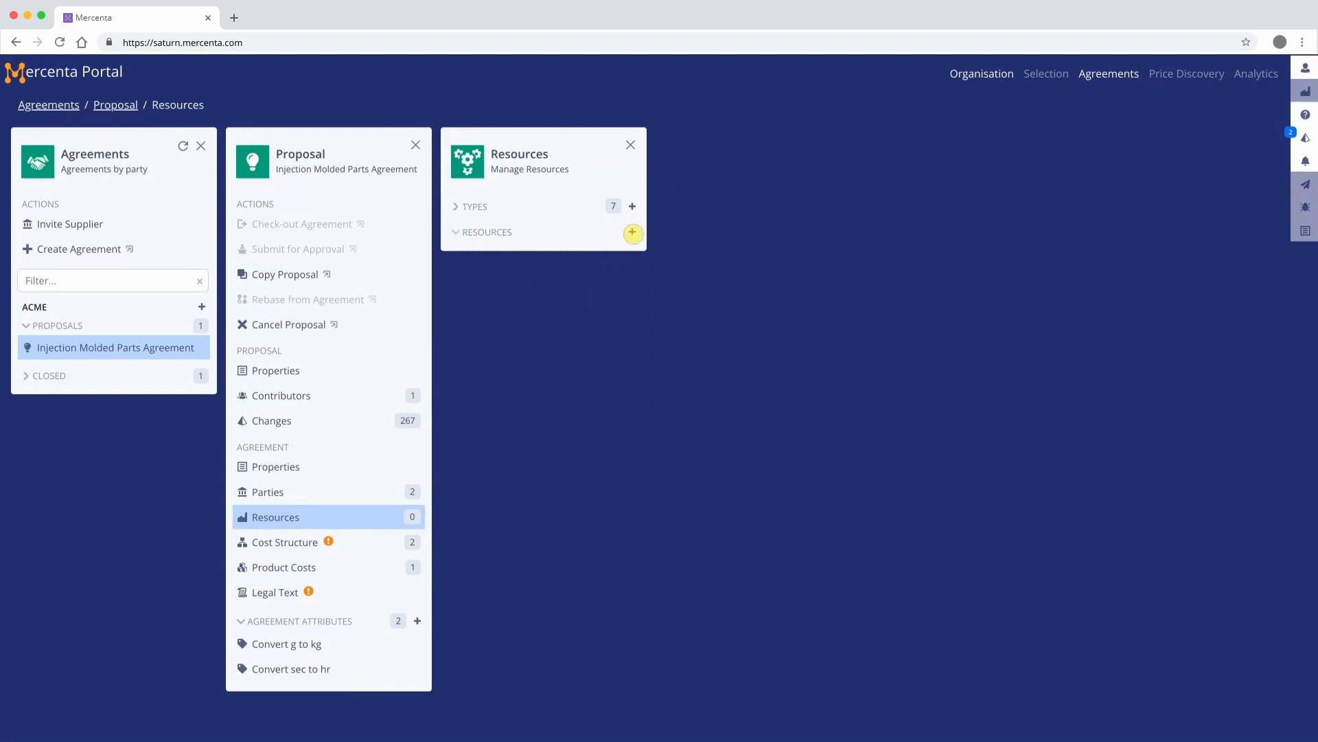
Create a resource named "Molding Machine" with the type Machine.
{"action": "left_click", "coordinate": [633, 232]}
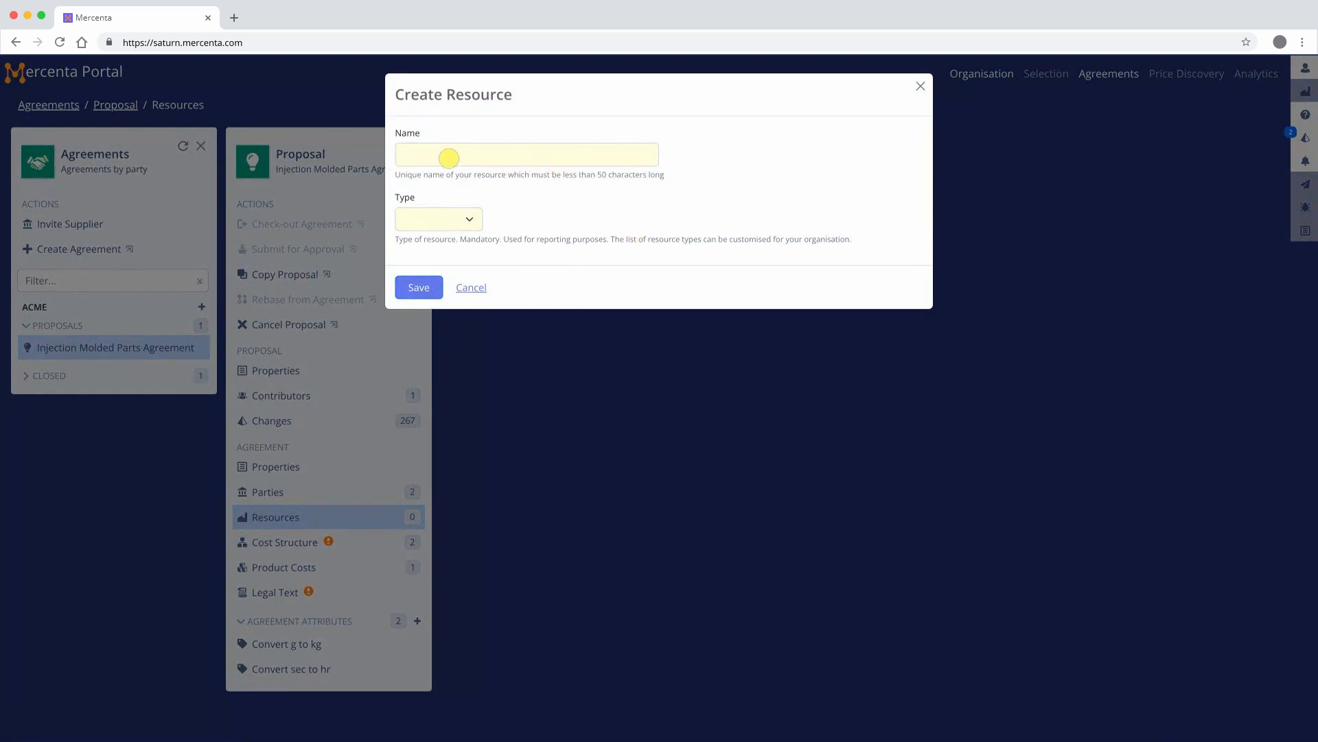
{"action": "left_click", "coordinate": [448, 156]}
{"action": "type", "text": "Molding"}
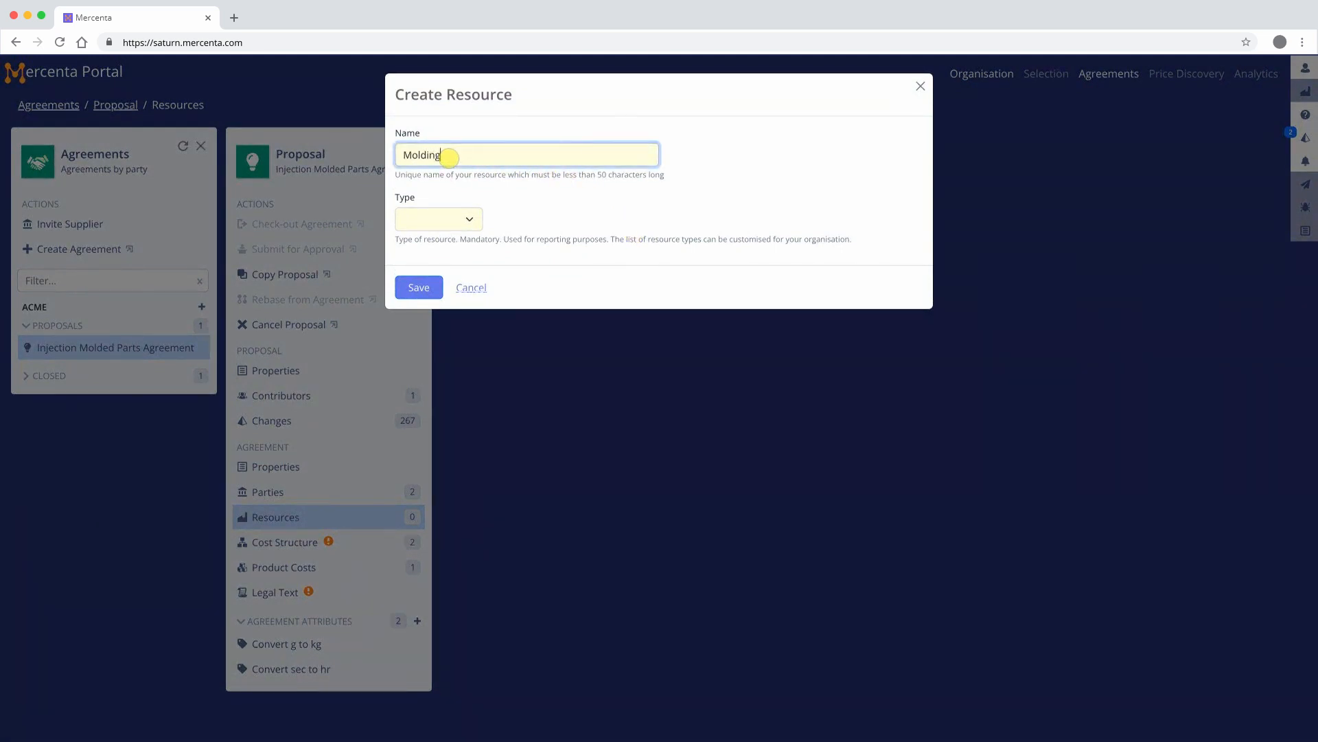
{"action": "type", "text": " Machine"}
{"action": "key", "text": "Tab"}
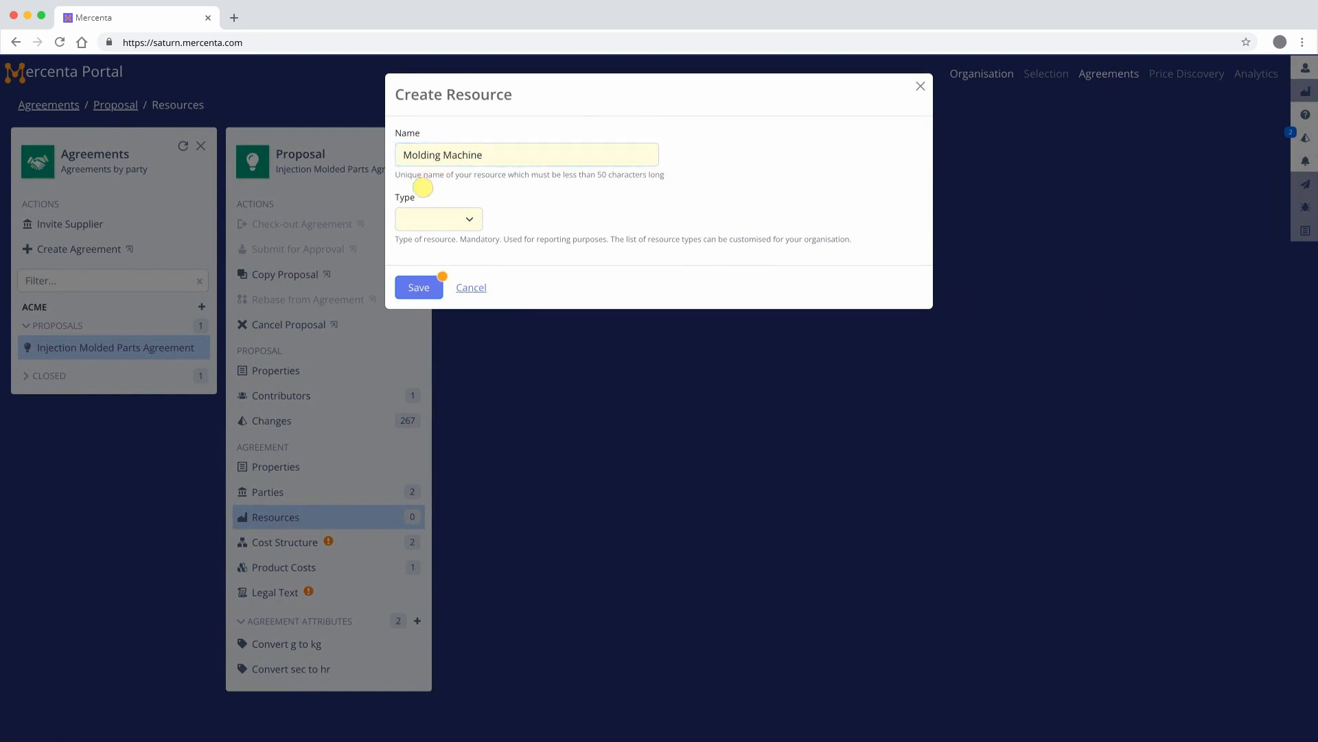
{"action": "left_click", "coordinate": [431, 216]}
{"action": "left_click", "coordinate": [433, 229]}
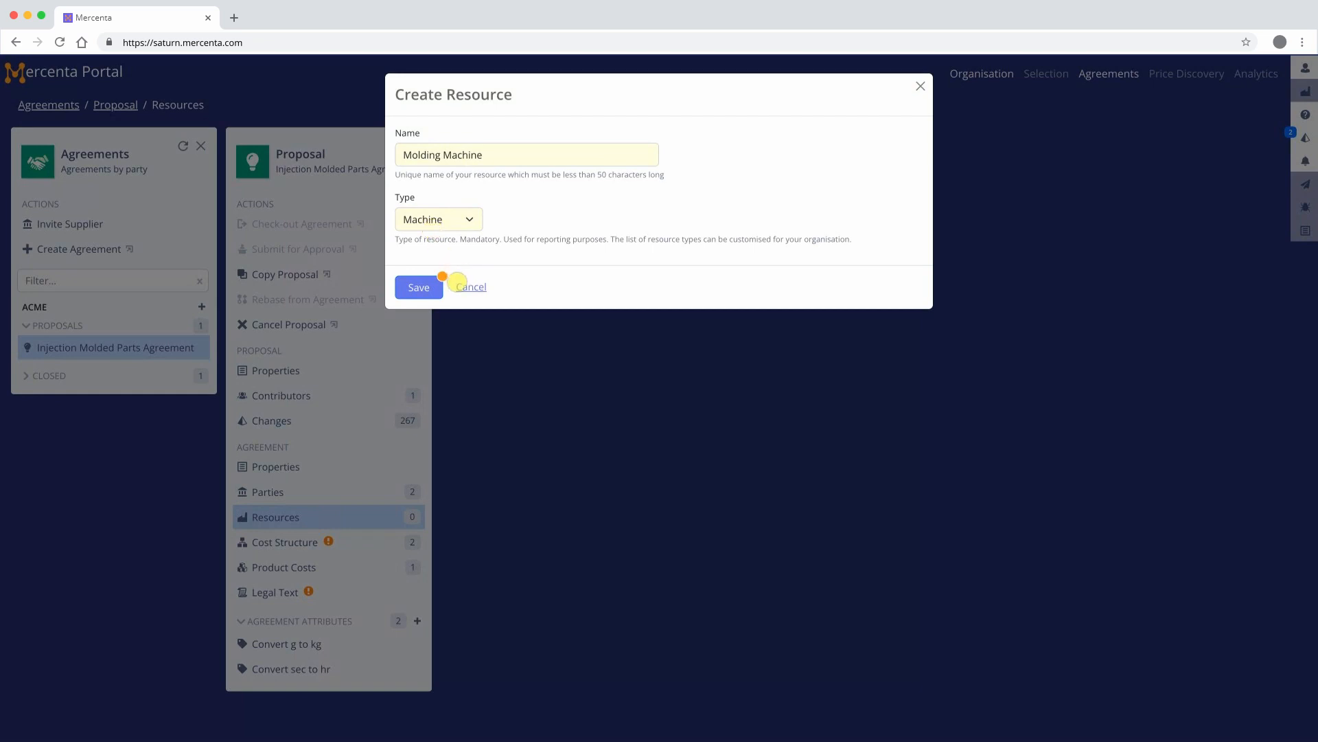
{"action": "left_click", "coordinate": [436, 286]}
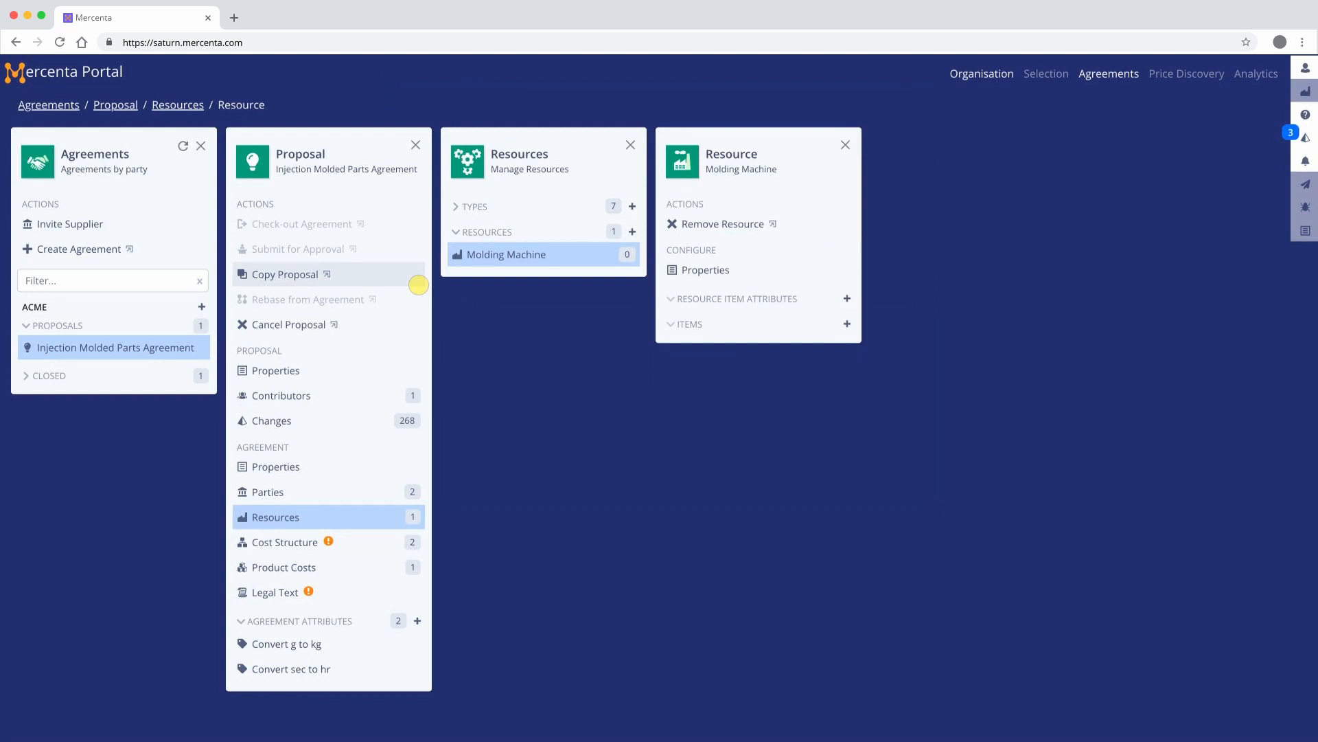
Save "Molding Machines made available by the Supplier for producing the products" as the Molding Machine resource's description and close its properties.
{"action": "left_click", "coordinate": [700, 270]}
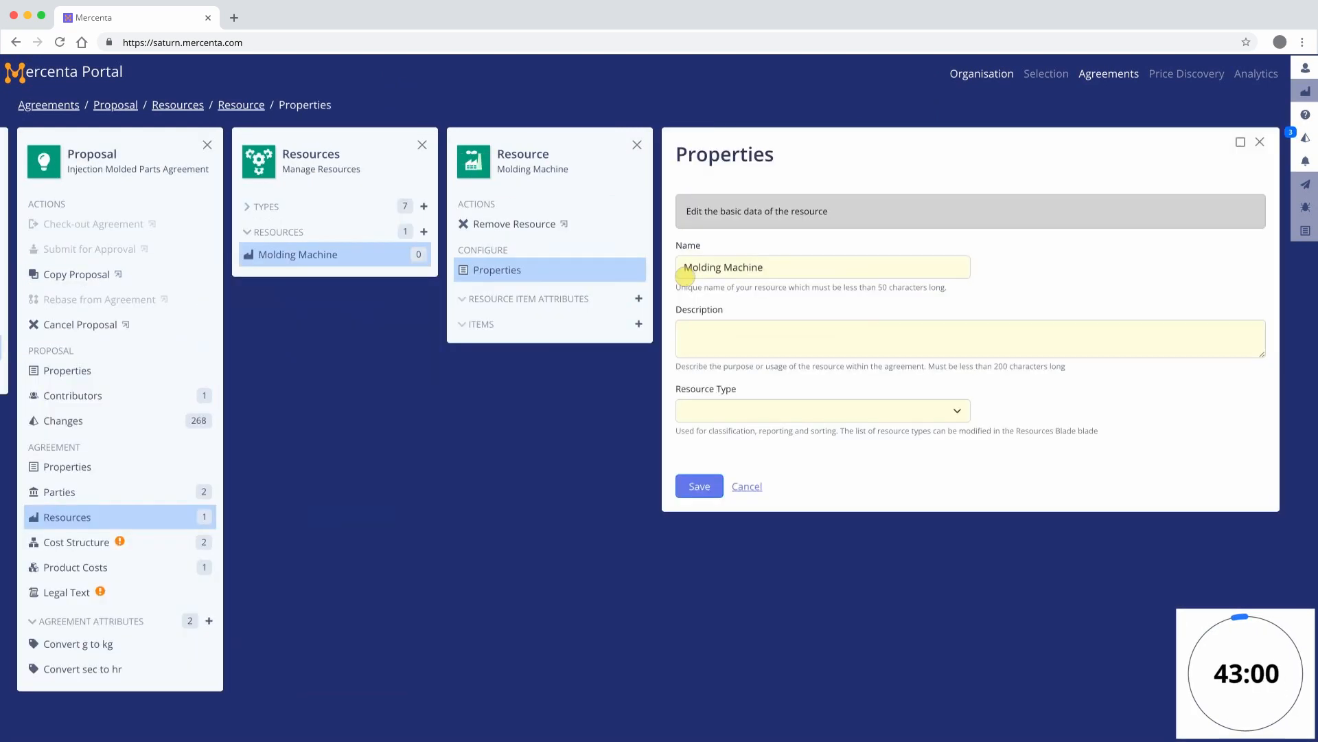
{"action": "left_click", "coordinate": [956, 329]}
{"action": "type", "text": "Molding Machines"}
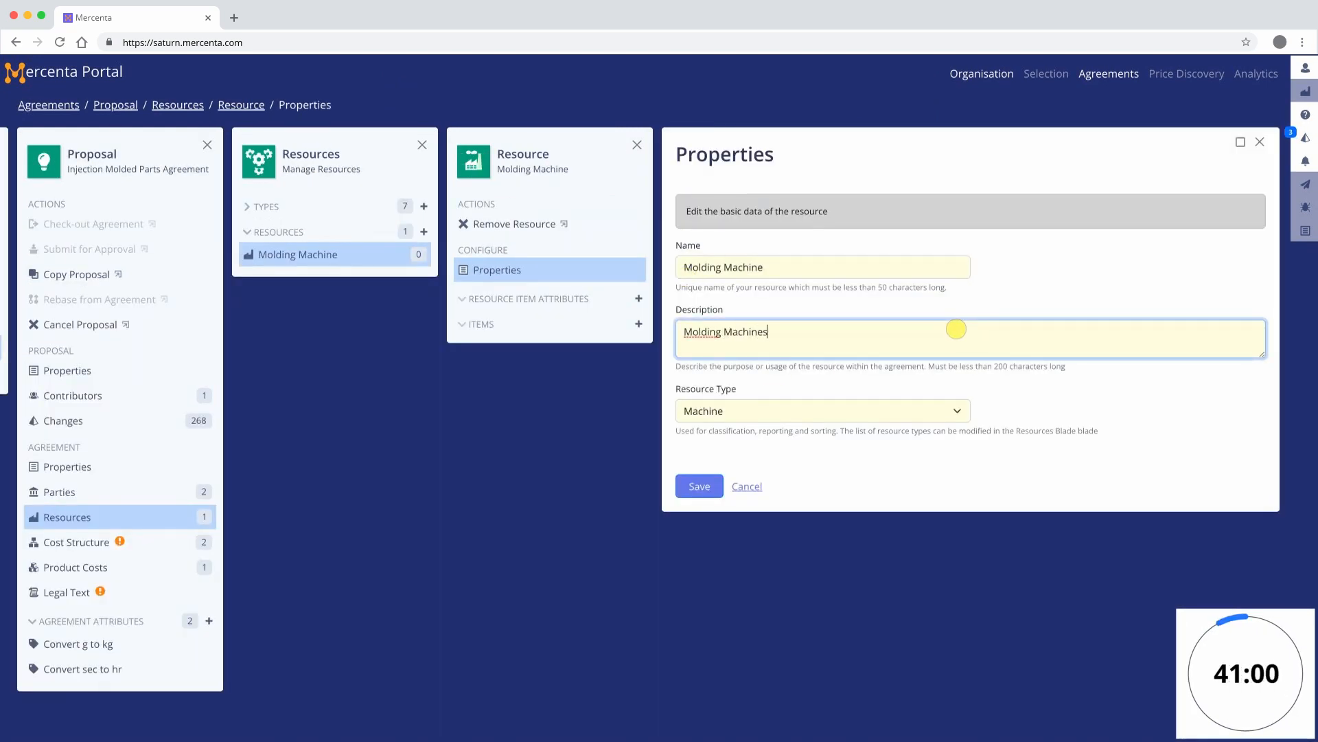
{"action": "type", "text": " made available by the Suppl"}
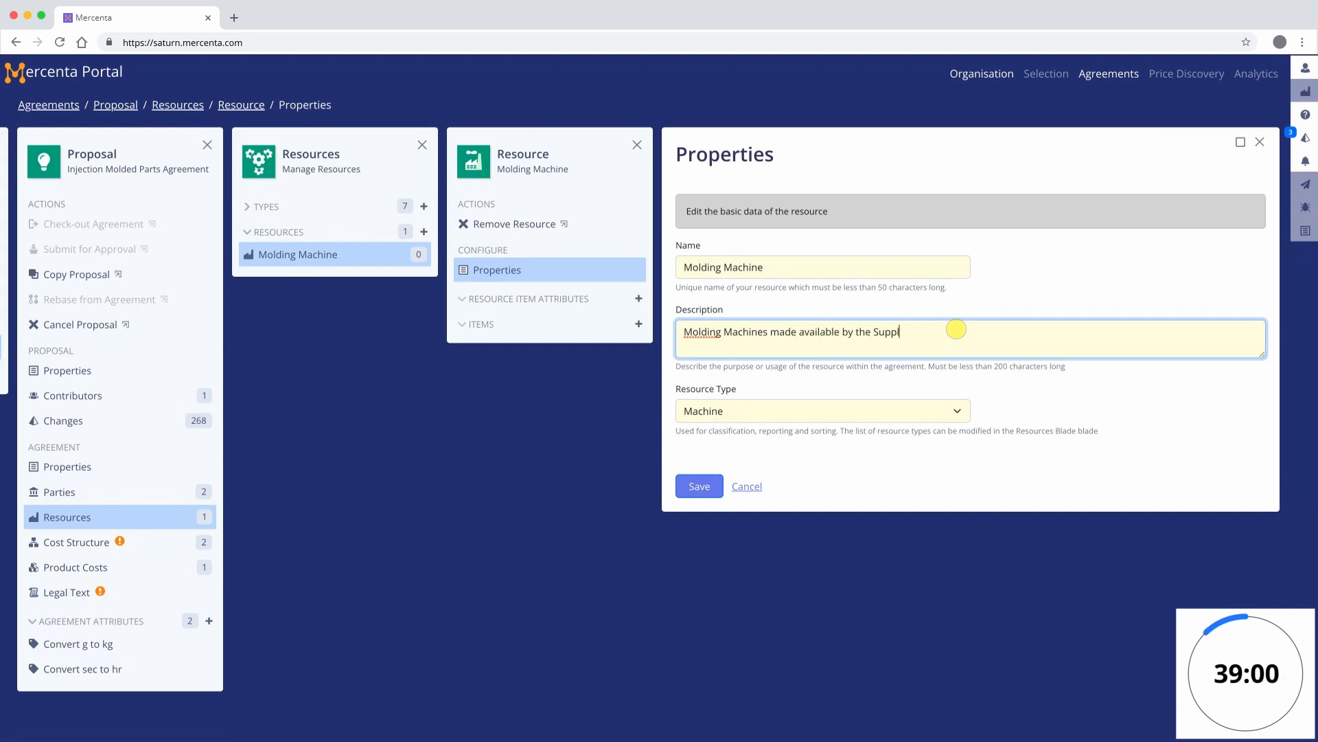
{"action": "type", "text": "ier for producing the products"}
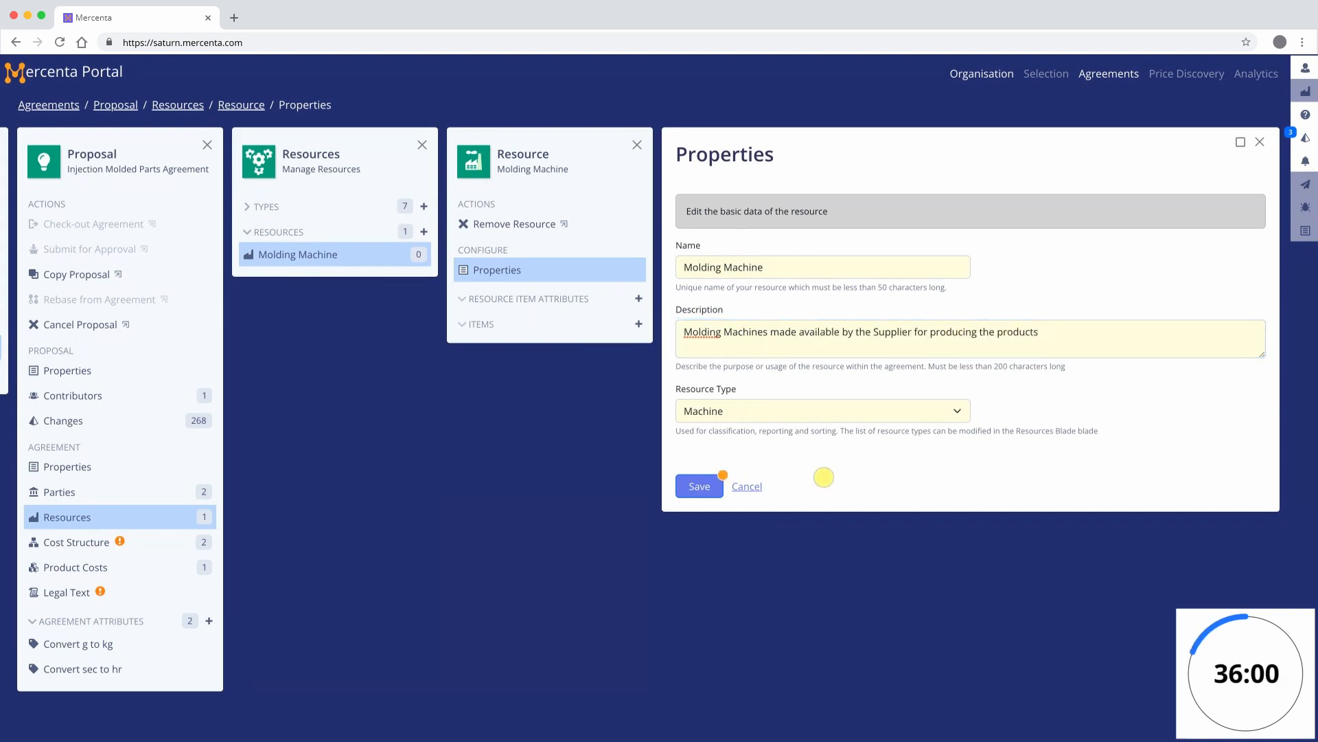
{"action": "left_click", "coordinate": [713, 490]}
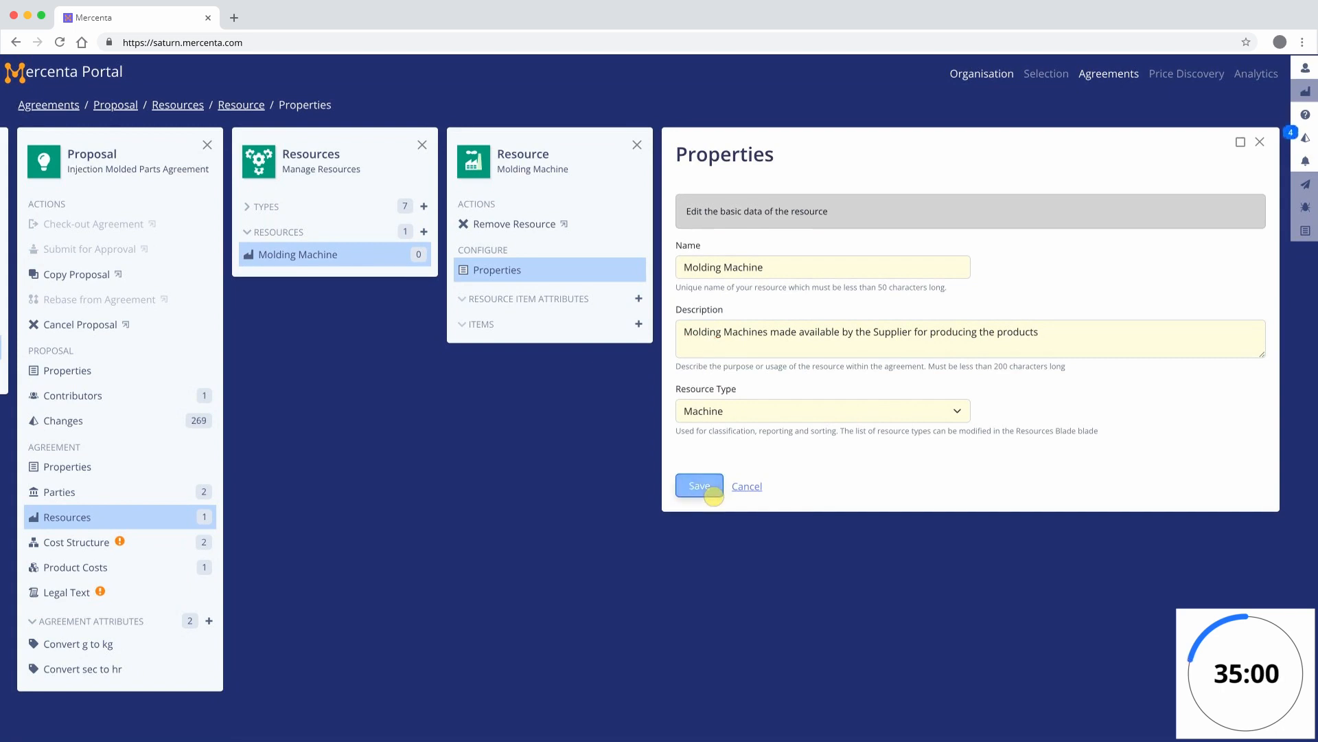
{"action": "left_click", "coordinate": [1259, 141]}
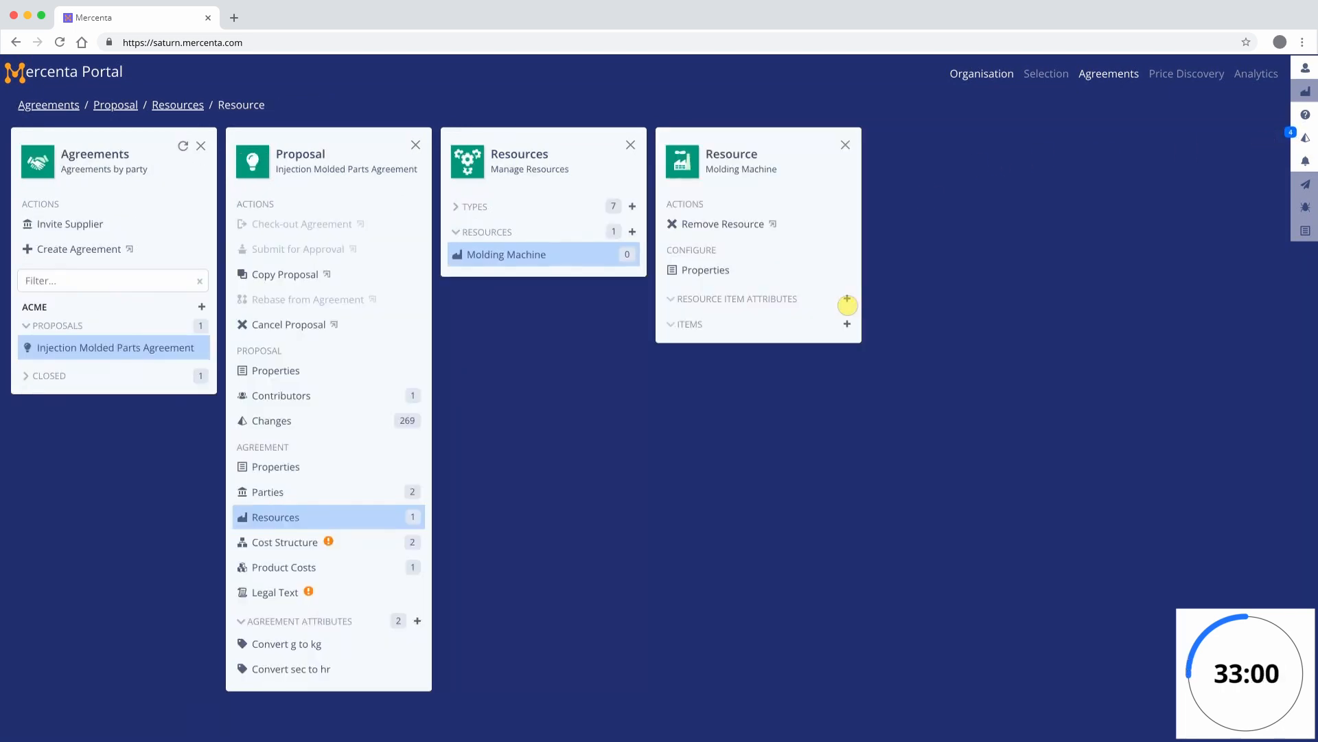
Define a resource item attribute "Clamping Force" for the Molding Machine with data type Number and unit of measure t.
{"action": "left_click", "coordinate": [848, 299]}
{"action": "left_click", "coordinate": [488, 162]}
{"action": "type", "text": "Clamping Force"}
{"action": "left_click", "coordinate": [445, 225]}
{"action": "left_click", "coordinate": [448, 242]}
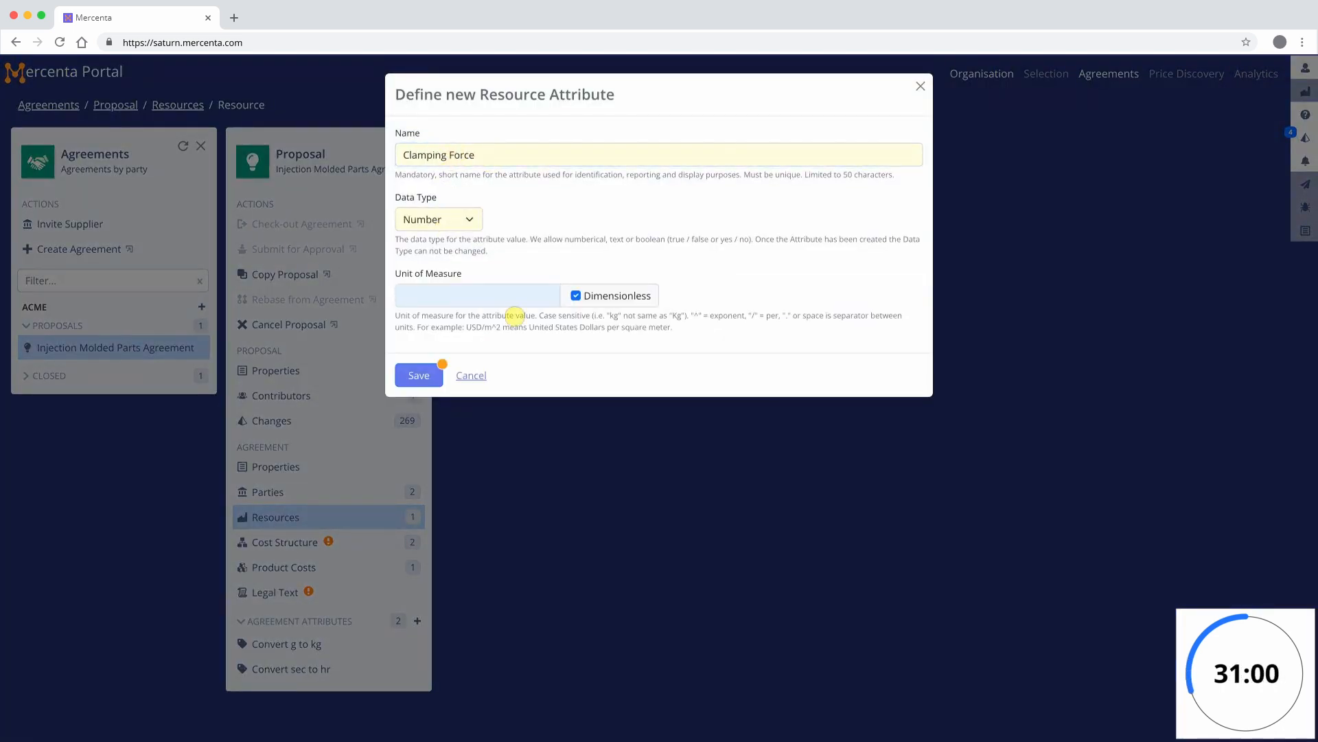
{"action": "left_click", "coordinate": [578, 297]}
{"action": "left_click", "coordinate": [486, 296]}
{"action": "type", "text": "t"}
{"action": "left_click", "coordinate": [433, 373]}
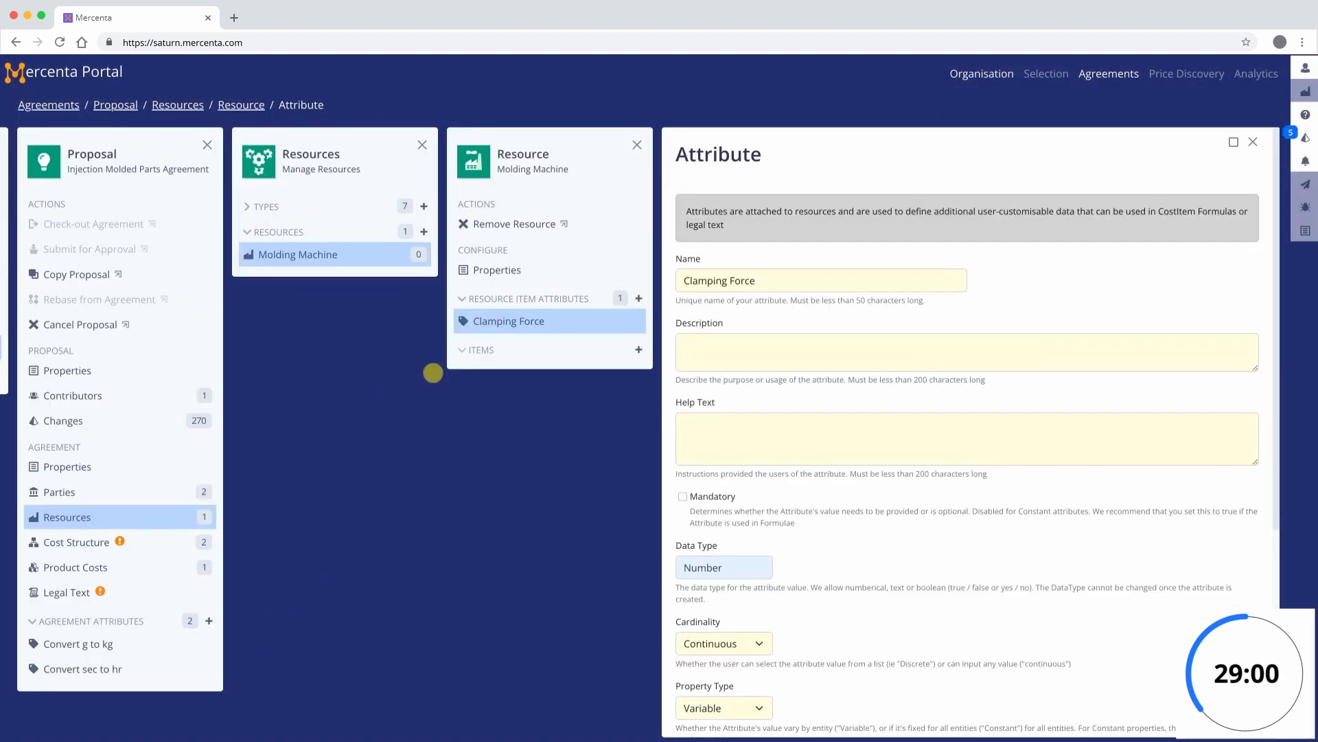
Describe Clamping Force as "The design clamping force of the injection molding machine in metric tons of force.".
{"action": "scroll", "coordinate": [907, 399], "scroll_direction": "down", "scroll_amount": 1}
{"action": "left_click", "coordinate": [1134, 330]}
{"action": "type", "text": "The design clamping force of the injec"}
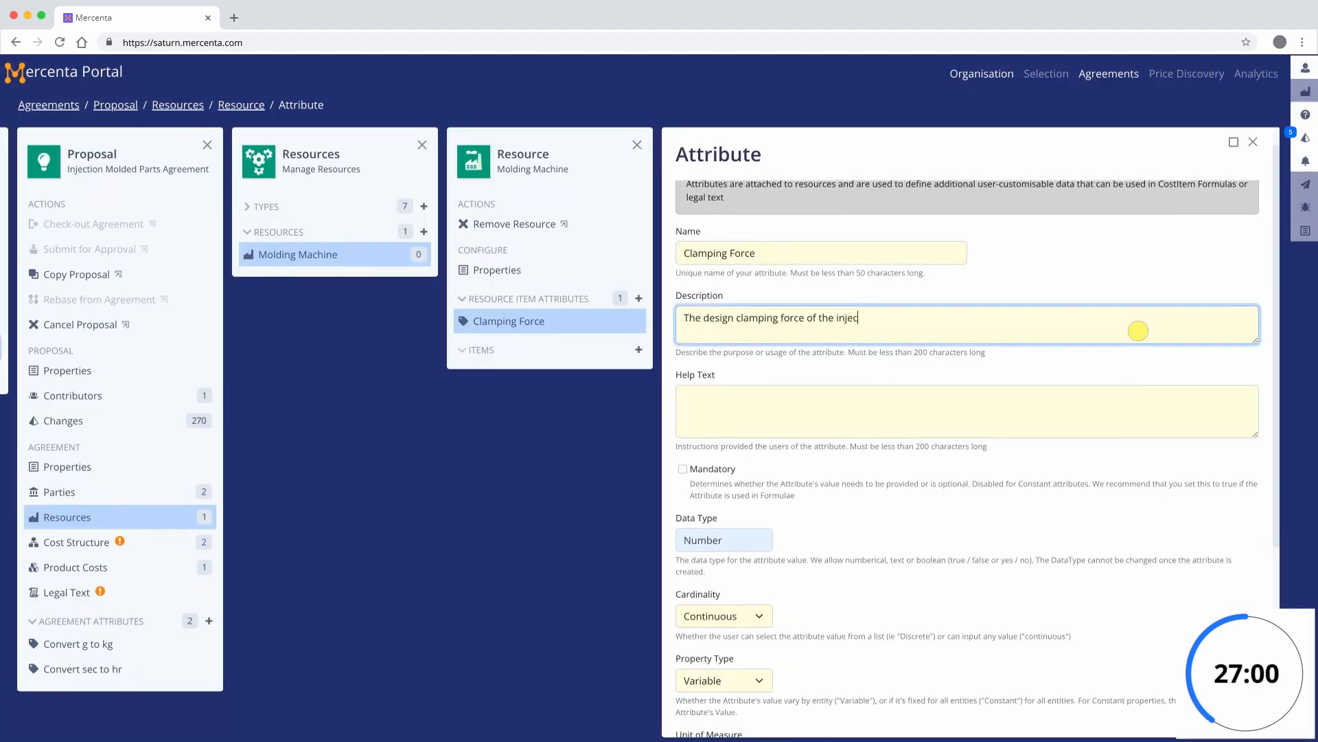
{"action": "type", "text": "tion molding machine in metric tons of force."}
Set Clamping Force's help text to "Supplier will provide this value which should be taken from the machine specification of the machine.".
{"action": "scroll", "coordinate": [1138, 330], "scroll_direction": "down", "scroll_amount": 3}
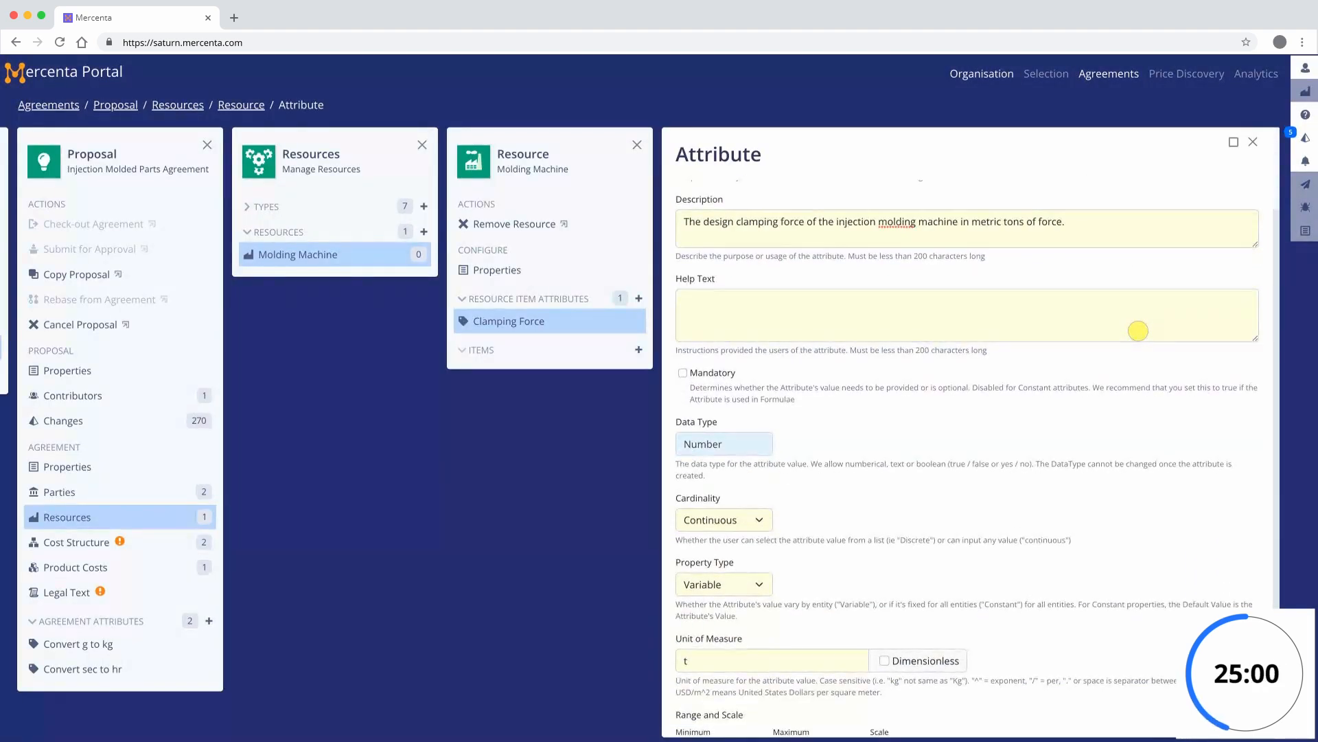
{"action": "left_click", "coordinate": [1138, 330]}
{"action": "type", "text": "Supplier will provide this value which should be taken from the machi"}
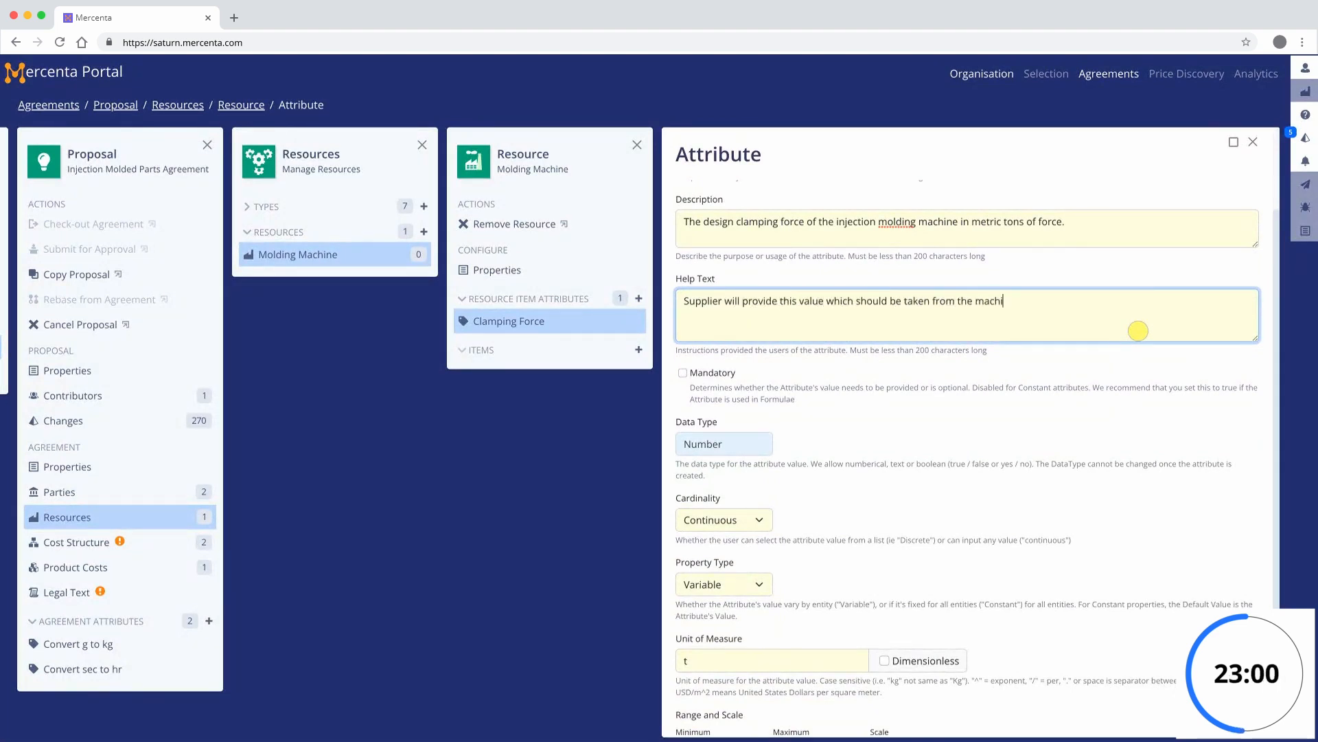
{"action": "type", "text": "ne specification of the machine."}
Set Clamping Force's range to minimum 25 and maximum 300 with scale 0, and save the attribute.
{"action": "scroll", "coordinate": [1137, 330], "scroll_direction": "down", "scroll_amount": 3}
{"action": "left_click", "coordinate": [699, 561]}
{"action": "type", "text": "25"}
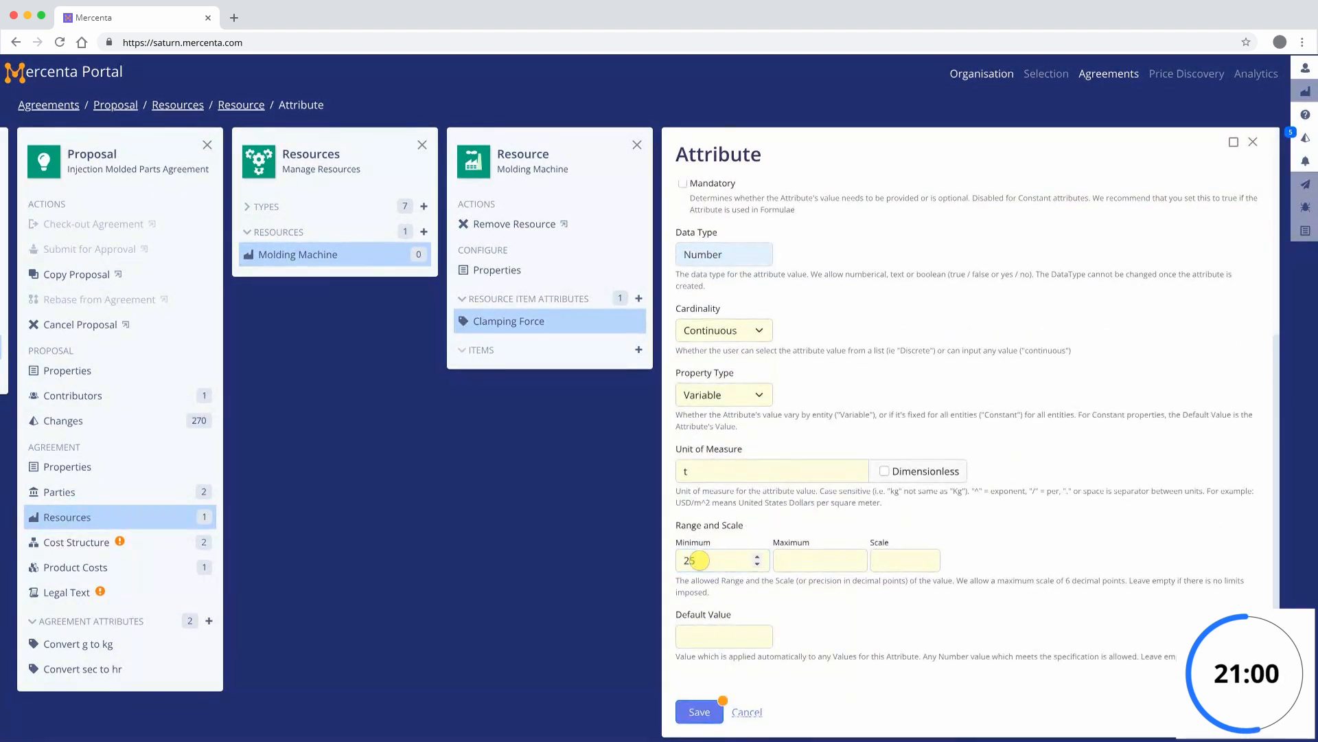
{"action": "left_click", "coordinate": [855, 560]}
{"action": "type", "text": "300"}
{"action": "left_click", "coordinate": [918, 560]}
{"action": "type", "text": "0"}
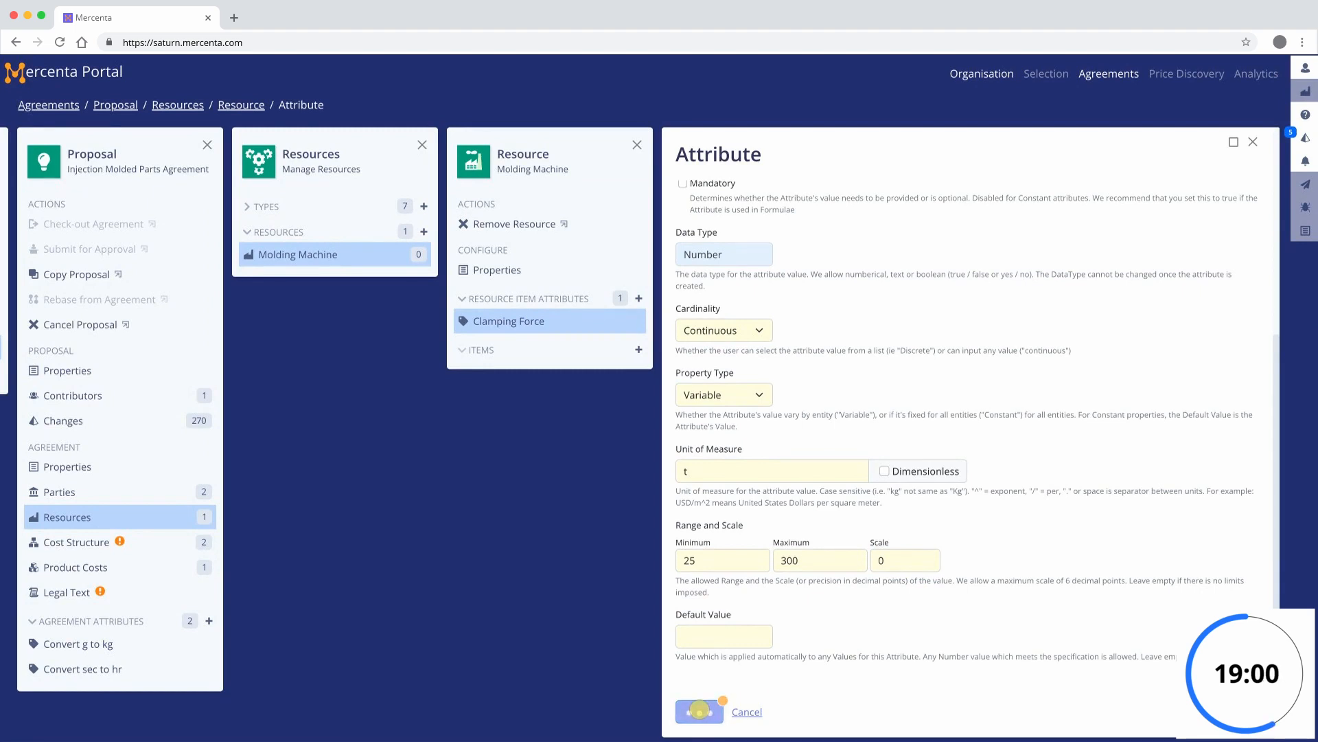
{"action": "left_click", "coordinate": [697, 711]}
Define a resource item attribute "Machine Rate" for the Molding Machine with data type Number and unit of measure USD/hr.
{"action": "left_click", "coordinate": [846, 298]}
{"action": "left_click", "coordinate": [792, 151]}
{"action": "type", "text": "Machine Rate"}
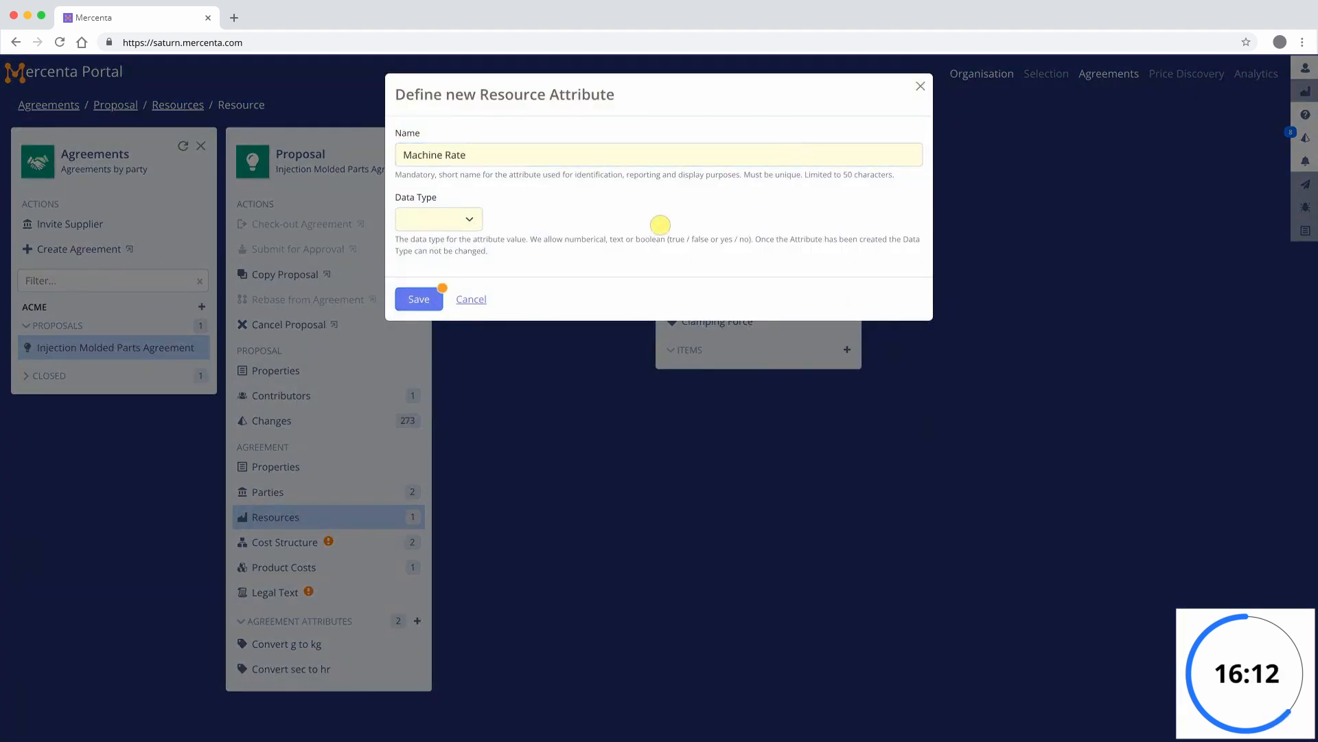
{"action": "left_click", "coordinate": [469, 219]}
{"action": "left_click", "coordinate": [460, 239]}
{"action": "left_click", "coordinate": [576, 296]}
{"action": "left_click", "coordinate": [430, 301]}
{"action": "type", "text": "USD/hr"}
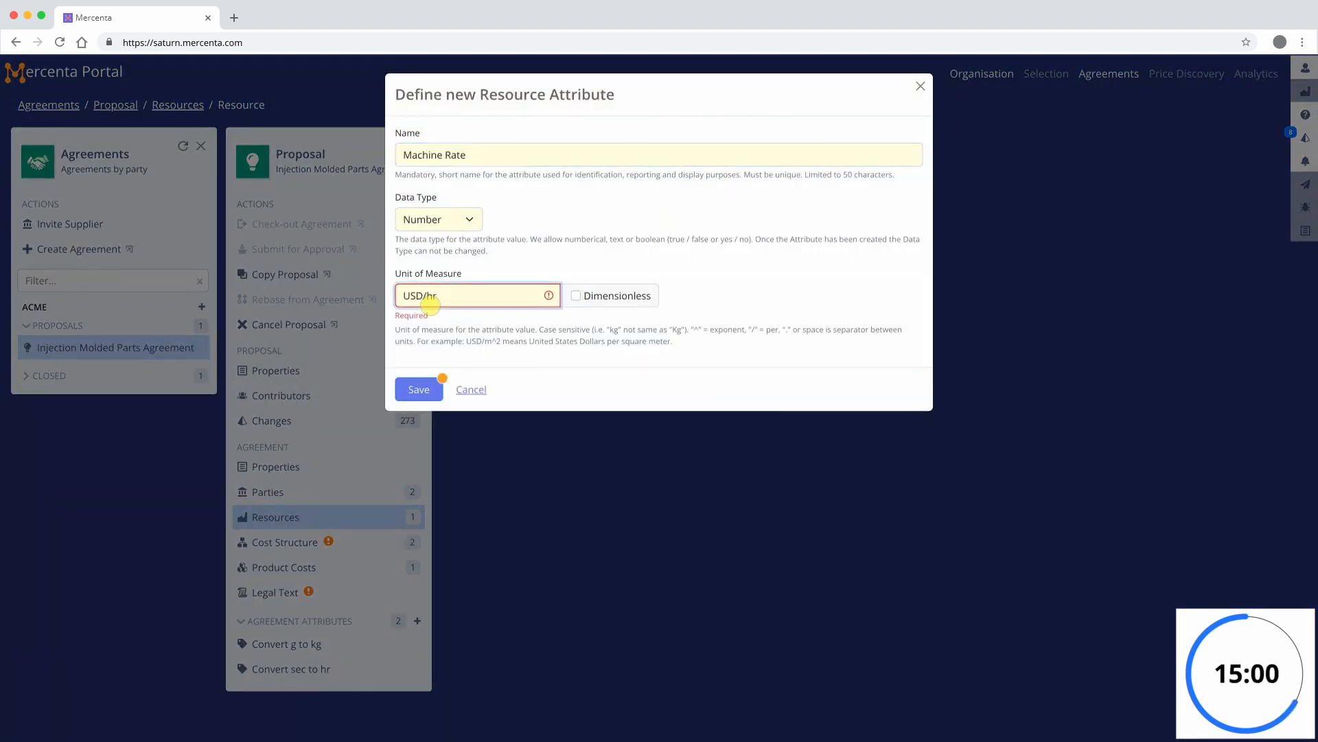
{"action": "left_click", "coordinate": [419, 375]}
Describe Machine Rate as "The "all-in" selling price of the Injection Molding machine in USD per hour including operating costs and suppliers profit margin.".
{"action": "scroll", "coordinate": [1042, 353], "scroll_direction": "down", "scroll_amount": 1}
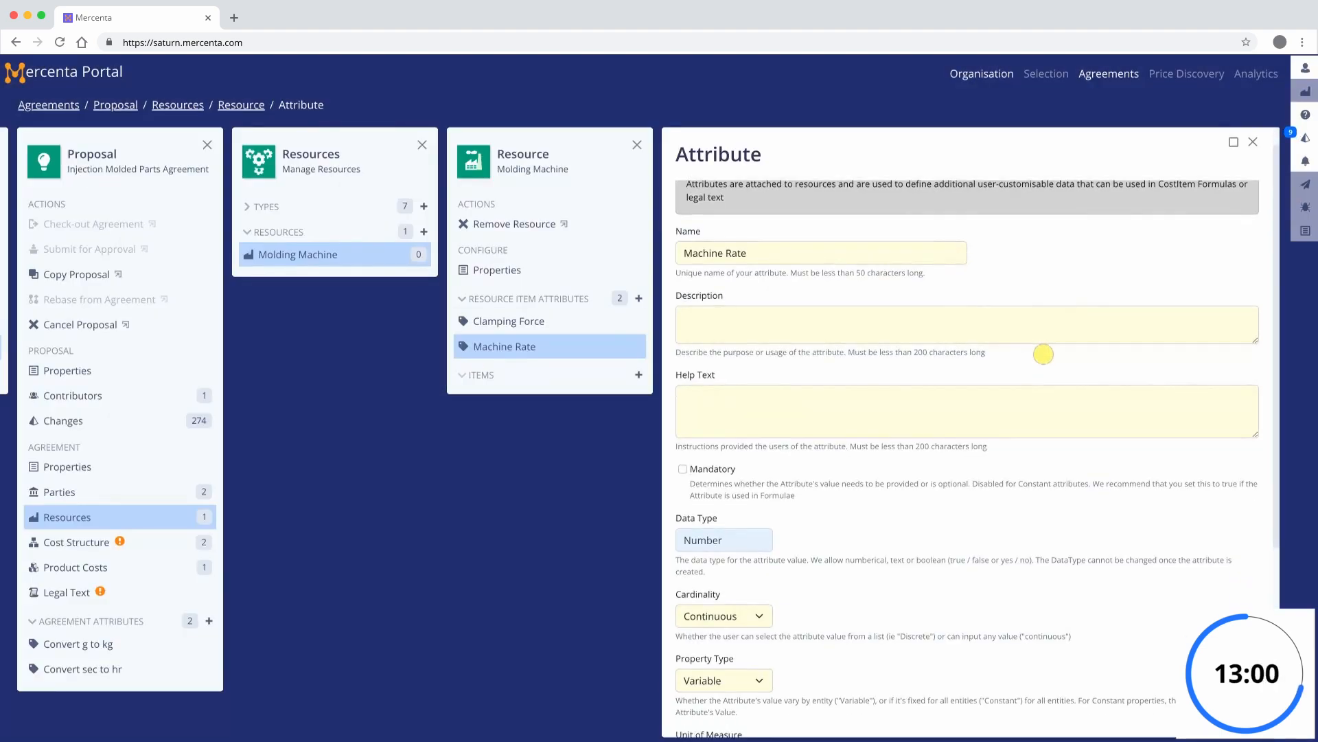
{"action": "left_click", "coordinate": [1083, 332]}
{"action": "type", "text": "The \"all-in\" selling price of the Injection Molding machine in"}
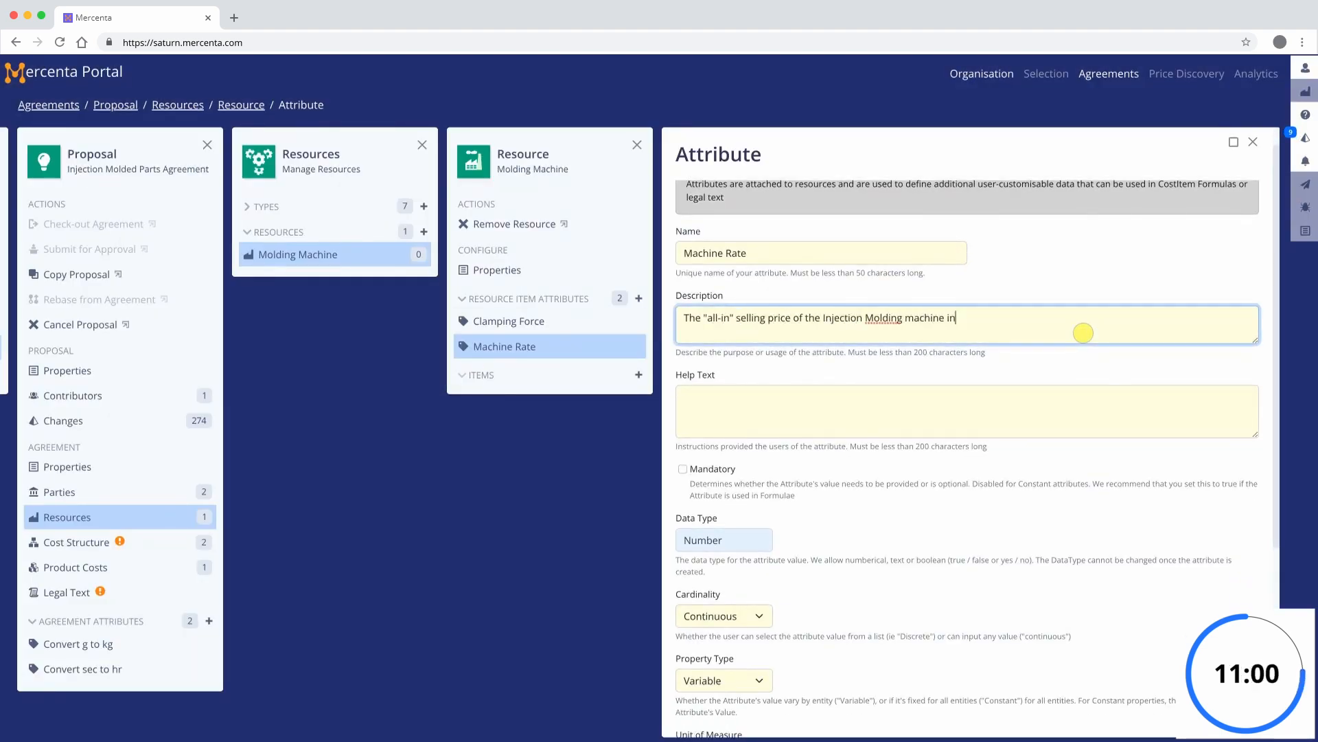
{"action": "type", "text": " USD per hour including operating costs and suppliers profit margin."}
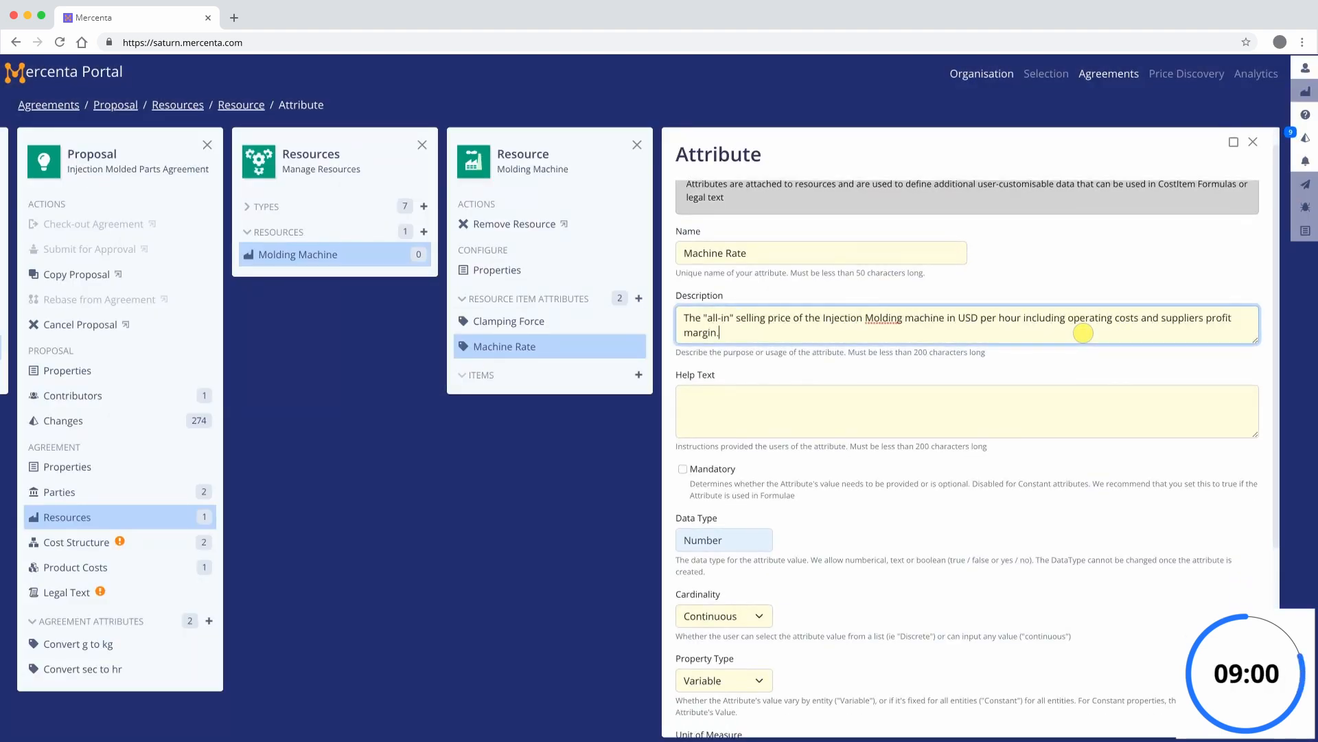
Set Machine Rate's help text to "The supplier will provide this price which includes including all fixed and variable operating costs plus the suppliers profit margin.".
{"action": "scroll", "coordinate": [1083, 332], "scroll_direction": "down", "scroll_amount": 1}
{"action": "left_click", "coordinate": [1083, 333]}
{"action": "type", "text": "The supplier will provide this price which inc"}
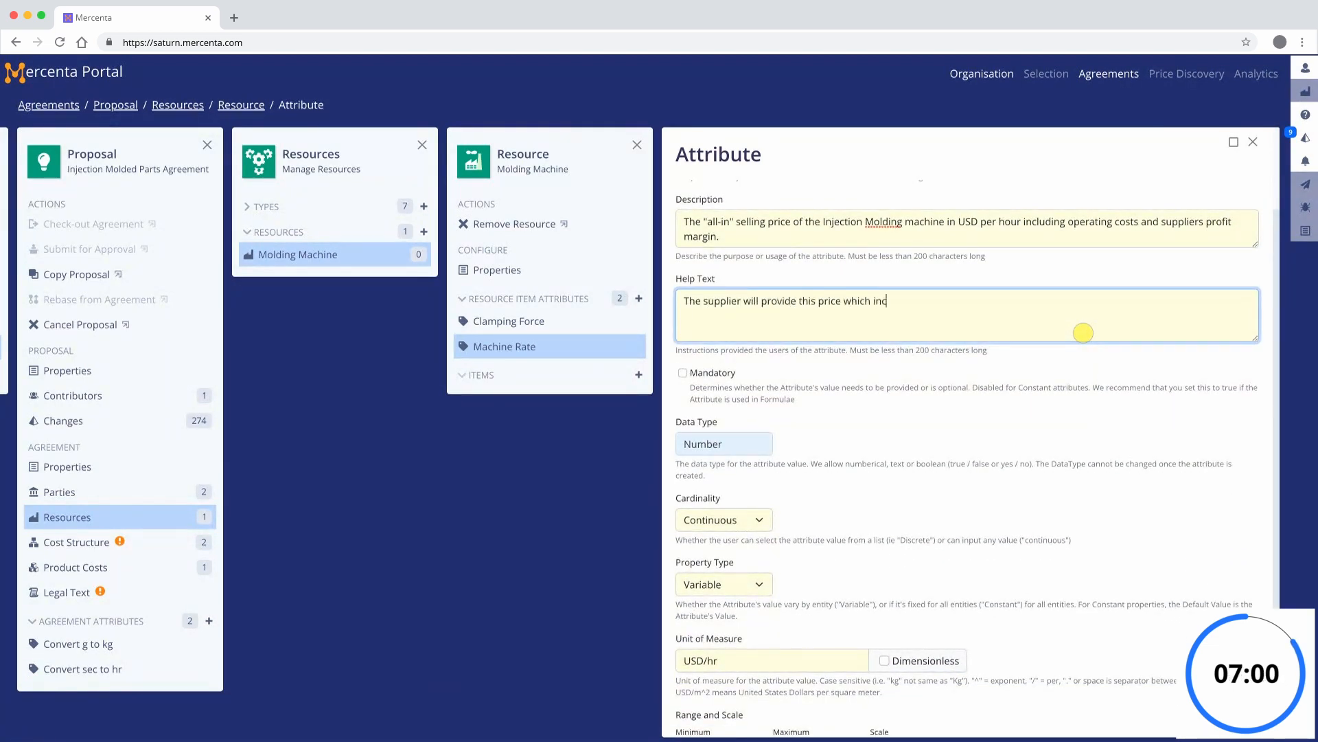
{"action": "type", "text": "ludes including all fixed and variable operating costs plus the suppl"}
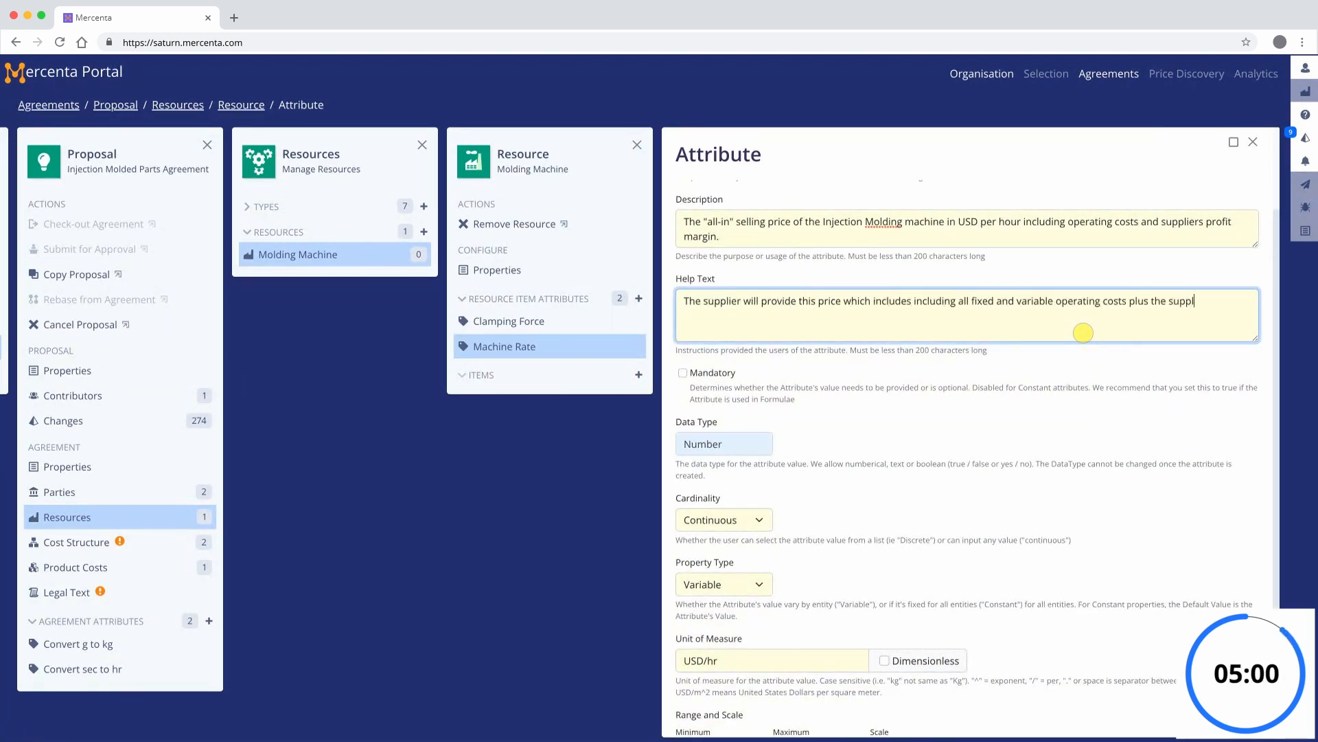
{"action": "type", "text": "iers profit margin."}
Set Machine Rate's range to minimum 1.00 and maximum 100.00 with scale 2, and save the attribute.
{"action": "scroll", "coordinate": [1083, 332], "scroll_direction": "down", "scroll_amount": 3}
{"action": "left_click", "coordinate": [728, 561]}
{"action": "type", "text": "1.00"}
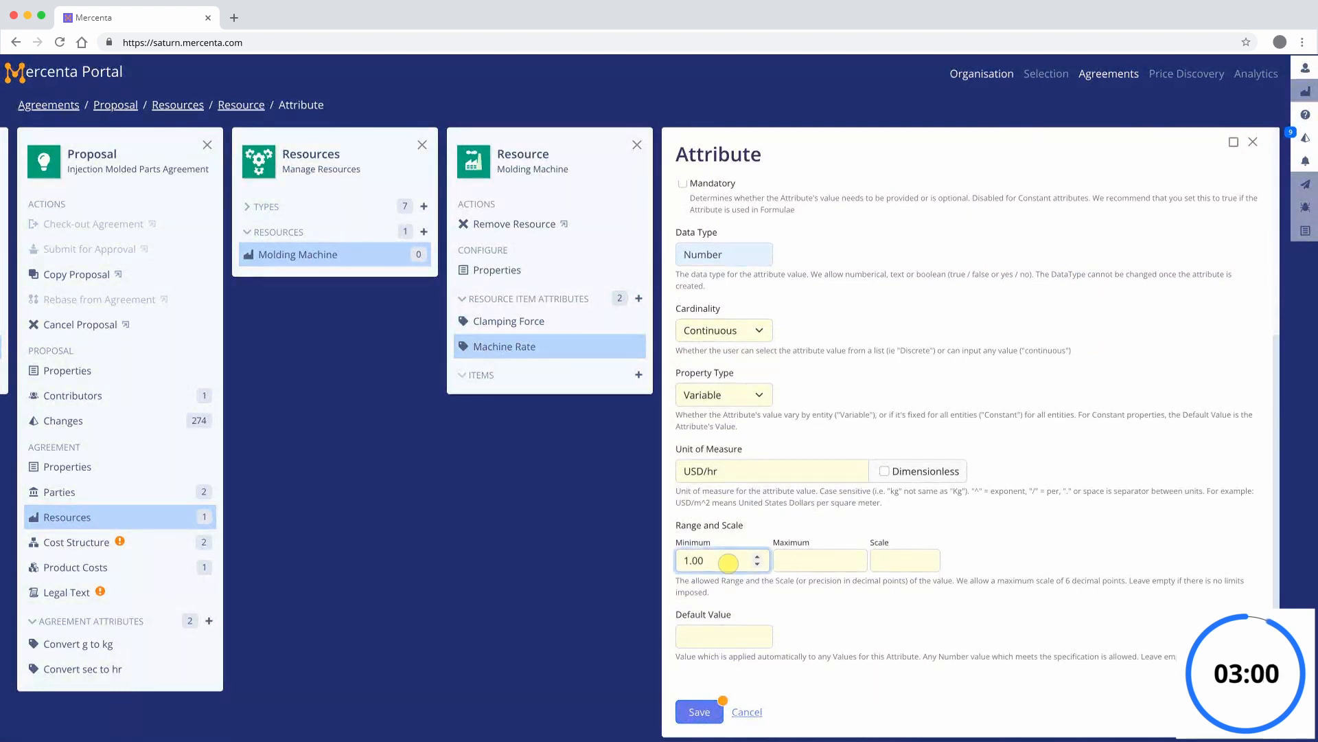
{"action": "left_click", "coordinate": [821, 556]}
{"action": "type", "text": "100"}
{"action": "left_click", "coordinate": [905, 560]}
{"action": "type", "text": "2"}
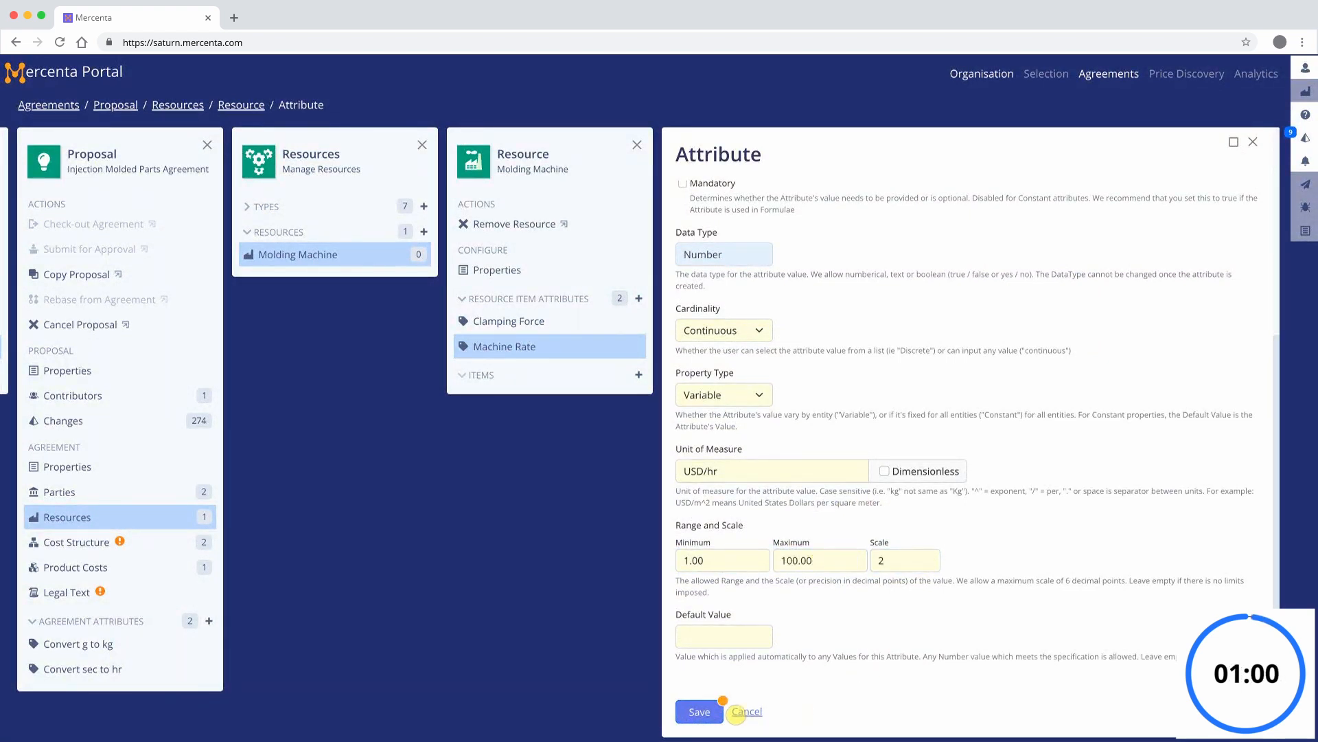
{"action": "left_click", "coordinate": [703, 711]}
{"action": "left_click", "coordinate": [1255, 143]}
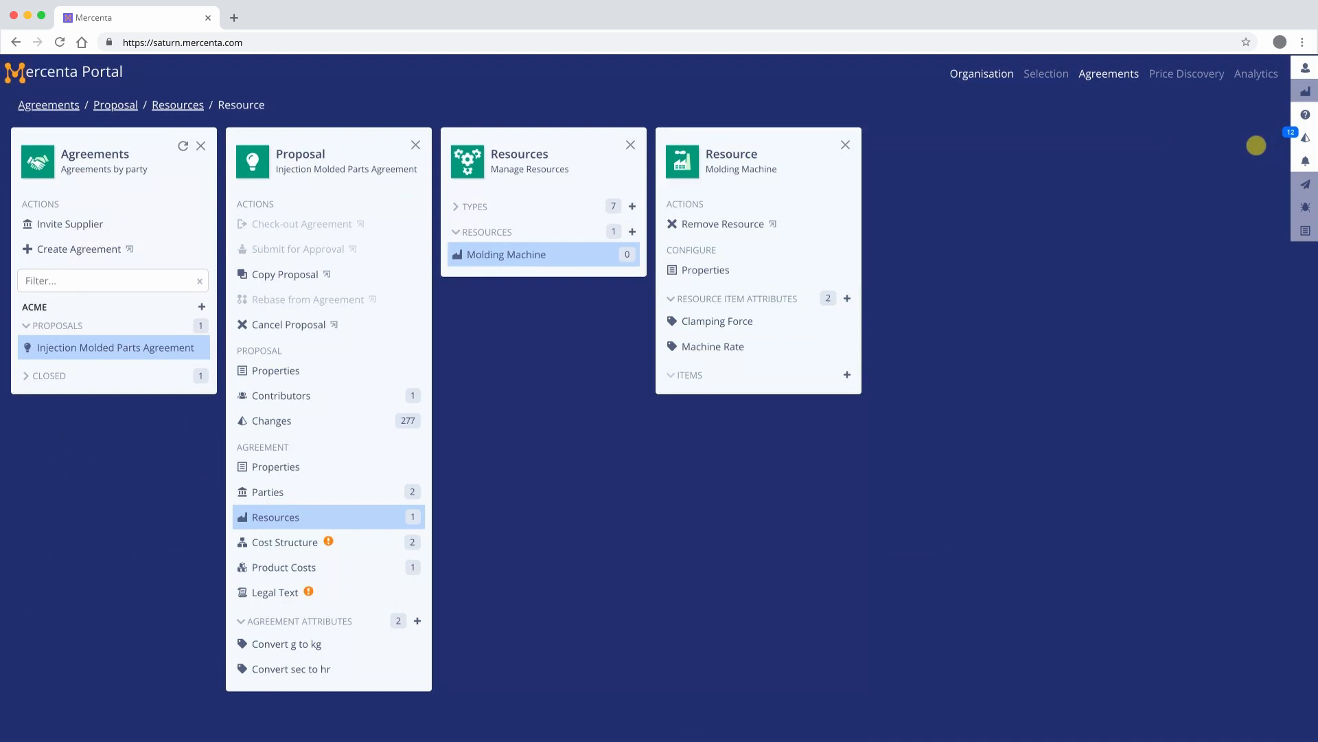
Create a Molding Machine resource item named "Haitian 50t" and describe it as "Haitian 50t MA3".
{"action": "left_click", "coordinate": [848, 374]}
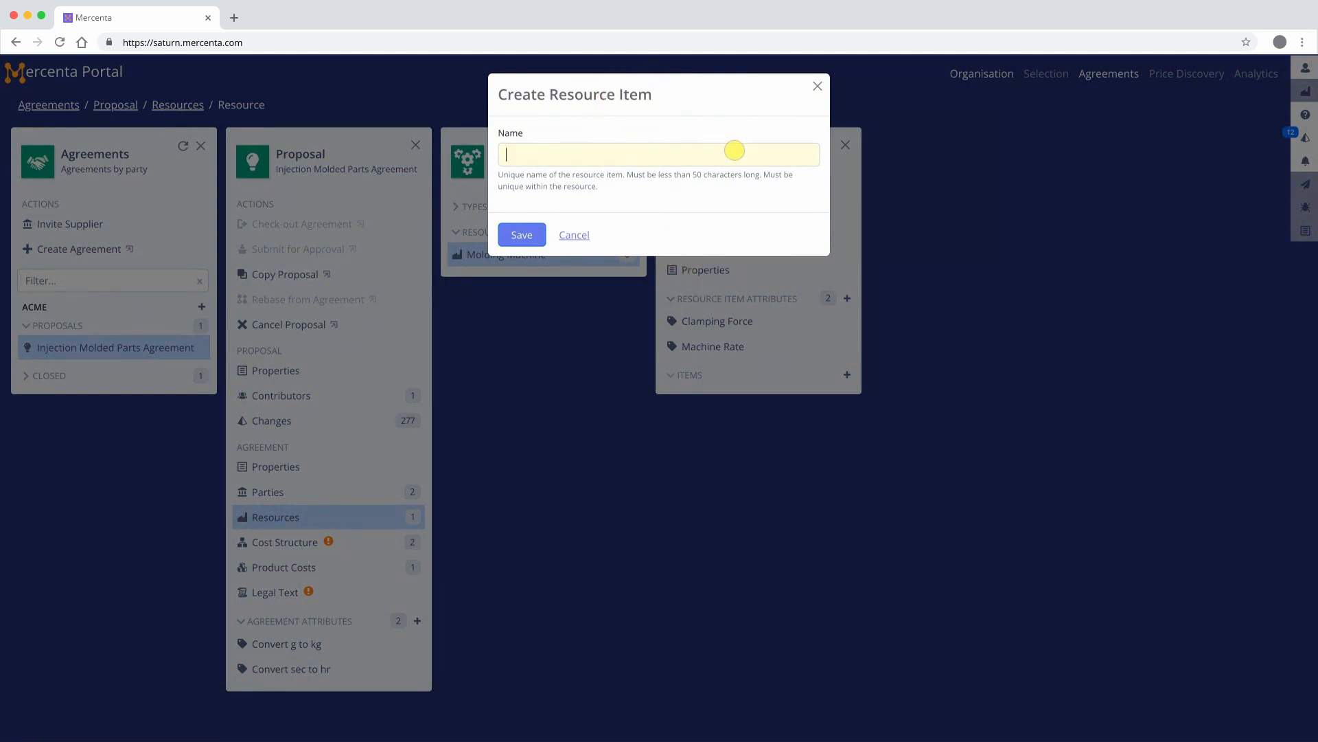
{"action": "type", "text": "Haitian 50t"}
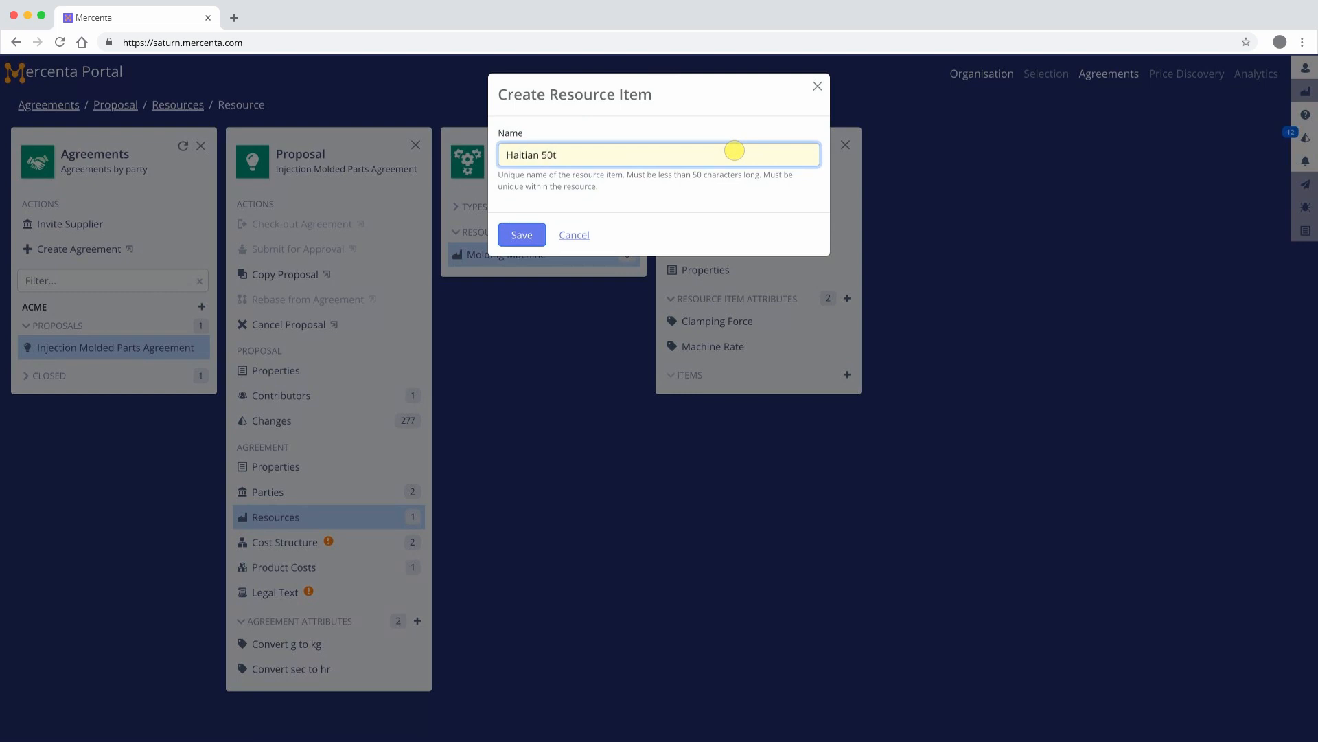
{"action": "left_click", "coordinate": [534, 234]}
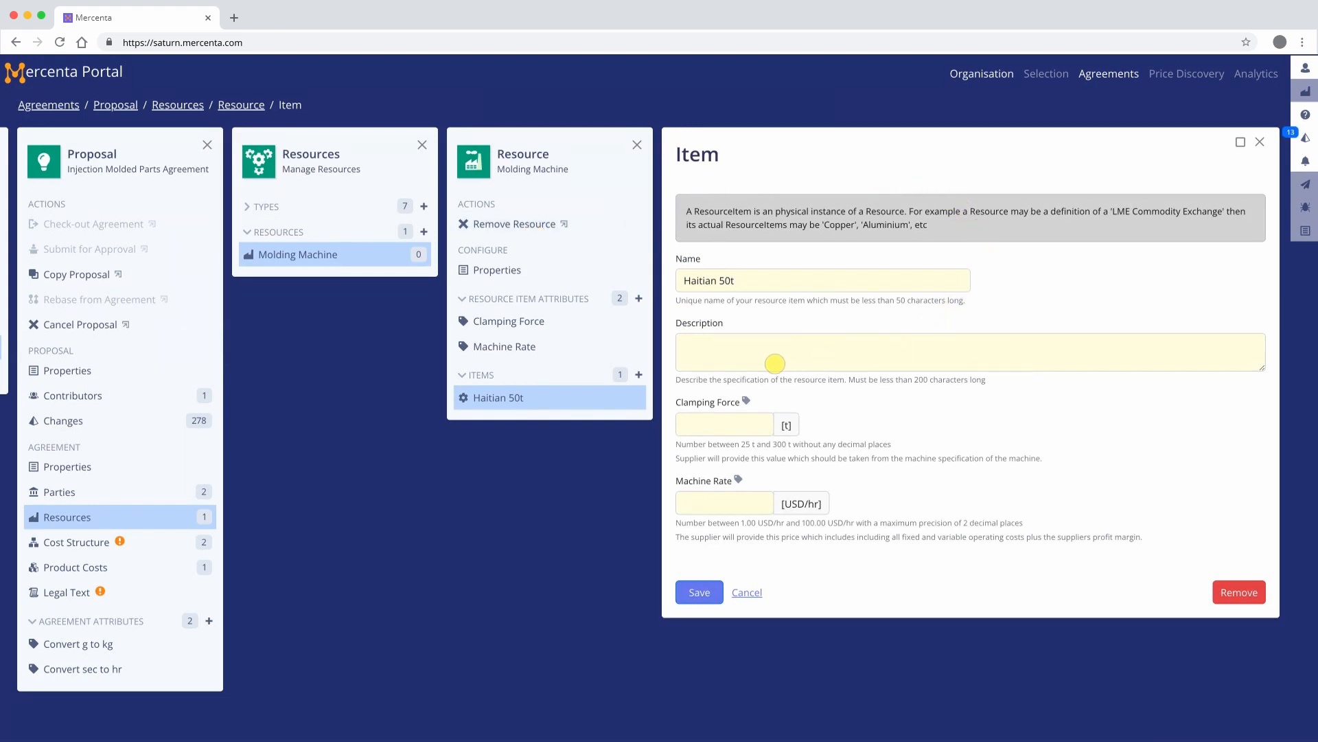
{"action": "left_click", "coordinate": [776, 363]}
{"action": "type", "text": "Haitian 50t"}
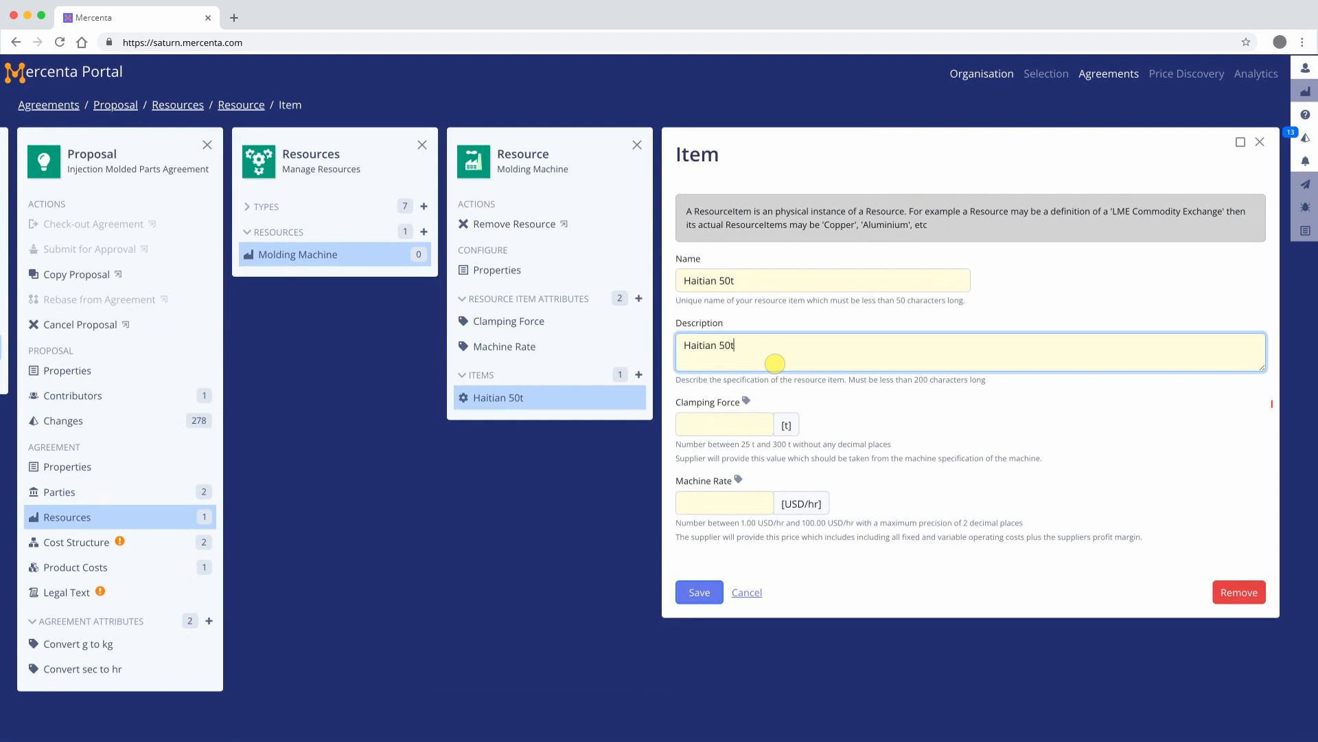
{"action": "type", "text": " MA3"}
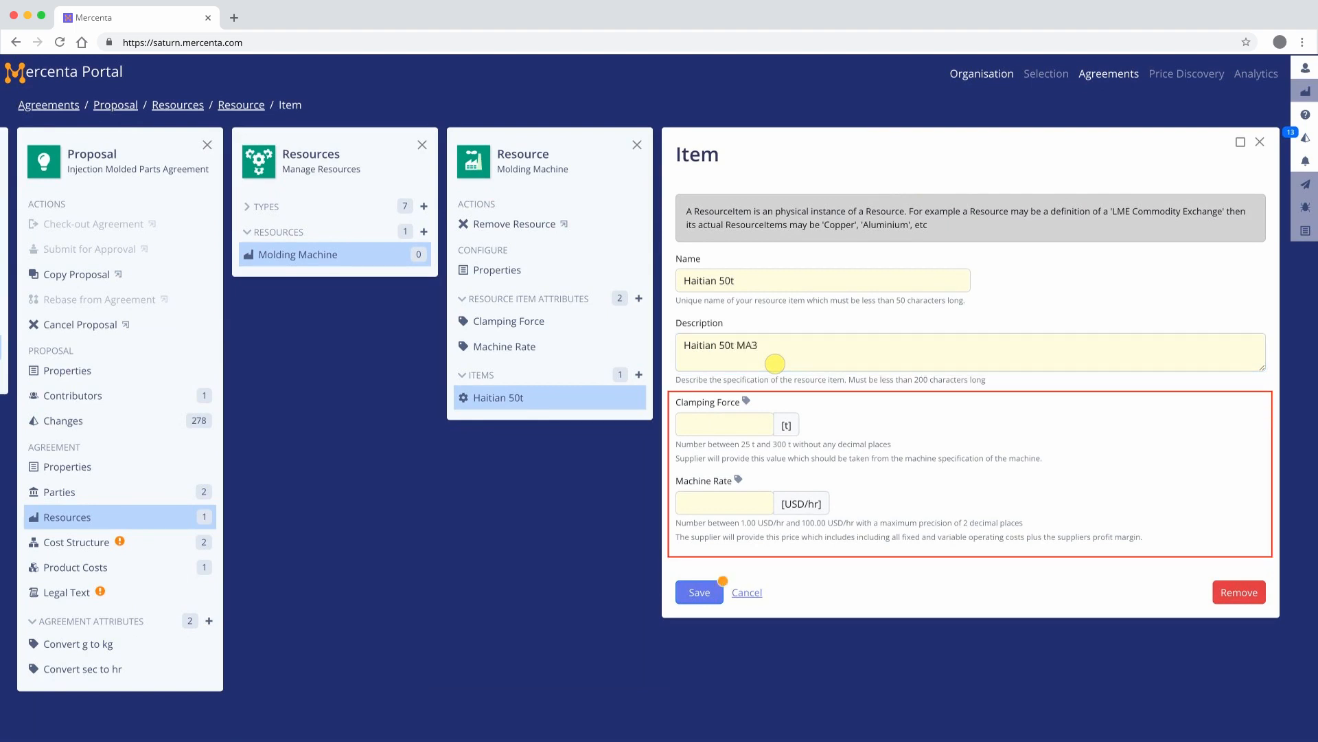
Set the Haitian 50t item's Clamping Force to 50 t and Machine Rate to 5.34 USD/hr, and save it.
{"action": "left_click", "coordinate": [730, 420]}
{"action": "type", "text": "50"}
{"action": "left_click", "coordinate": [730, 500]}
{"action": "type", "text": "5.34"}
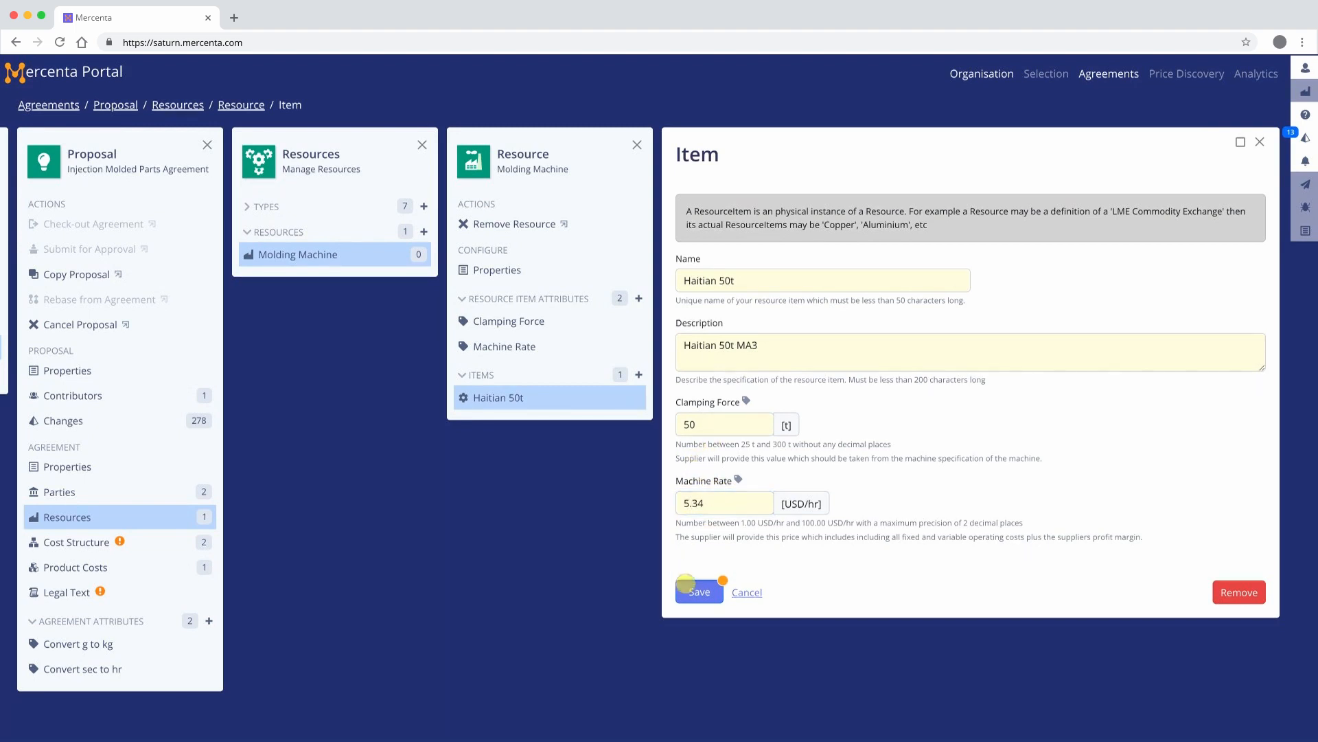
{"action": "left_click", "coordinate": [702, 595]}
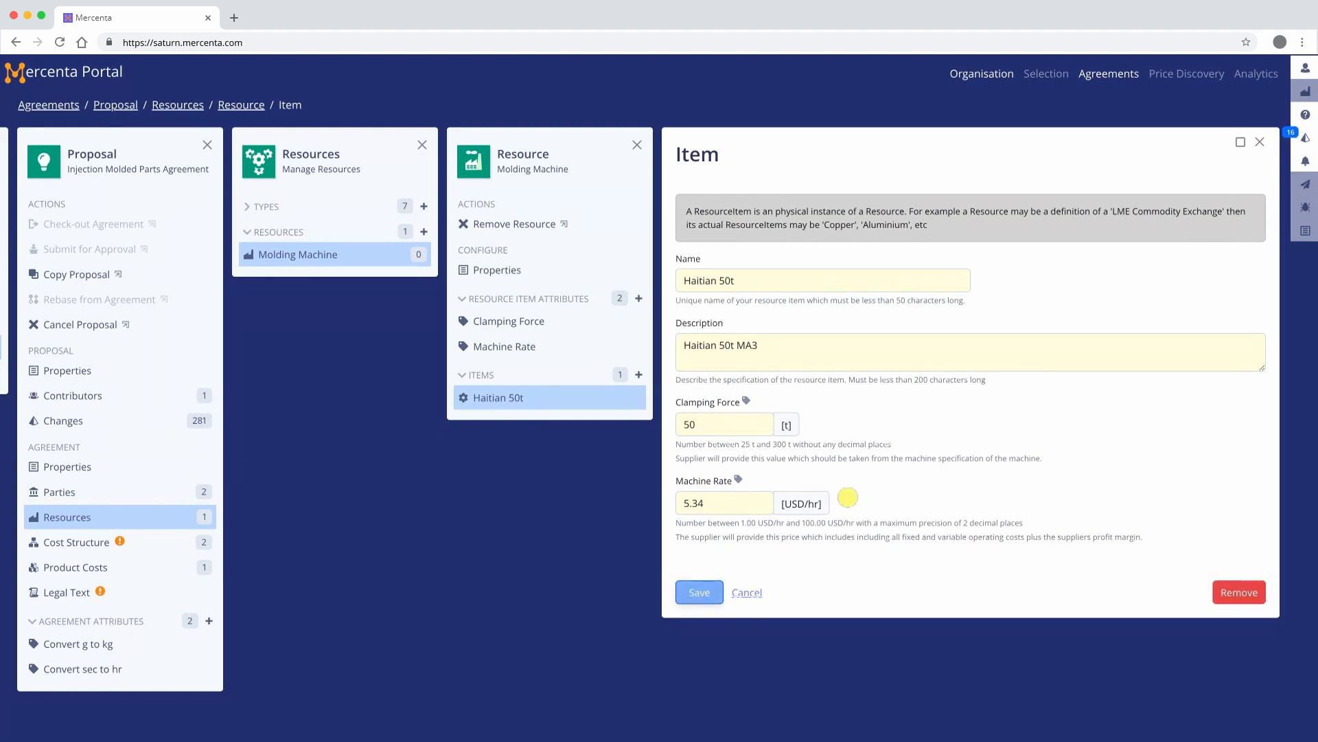
{"action": "left_click", "coordinate": [1262, 146]}
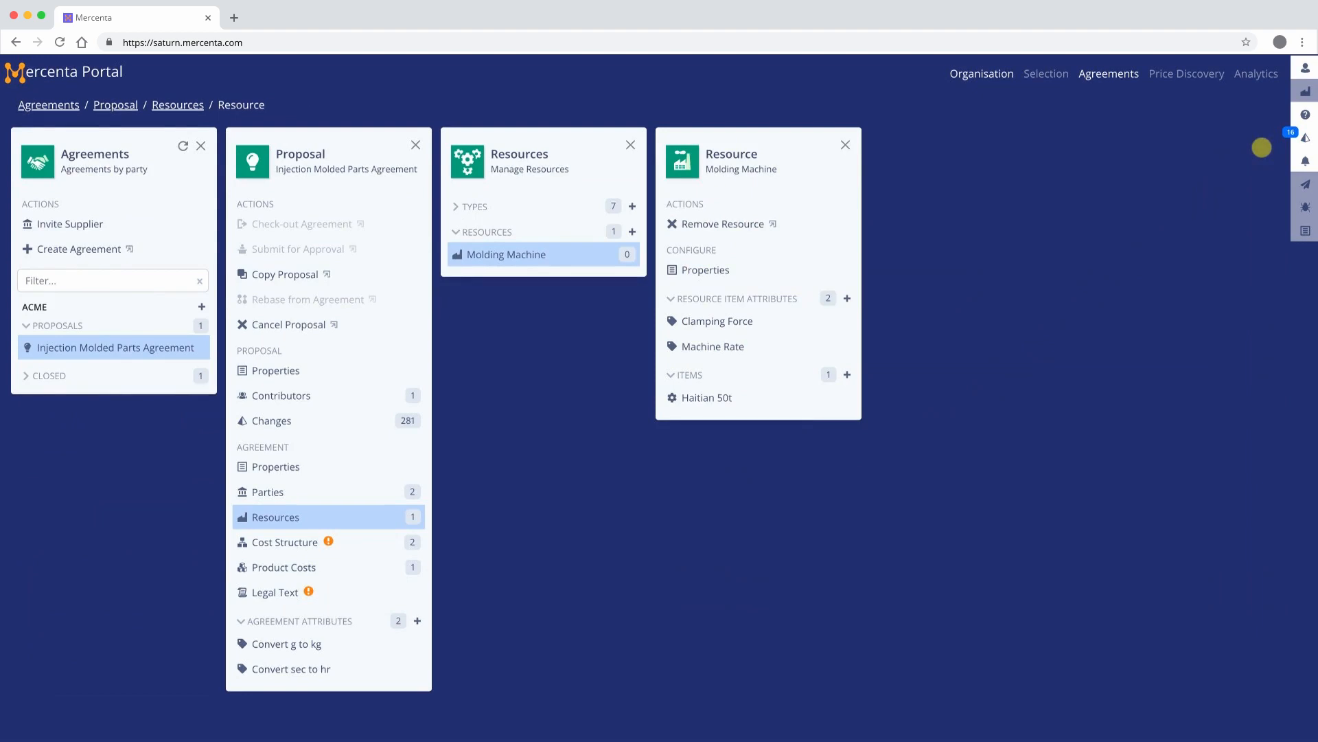
Create a Molding Machine resource item named "Toshiba 75t" and describe it as "Toshiba 75t EC85SX".
{"action": "left_click", "coordinate": [847, 374]}
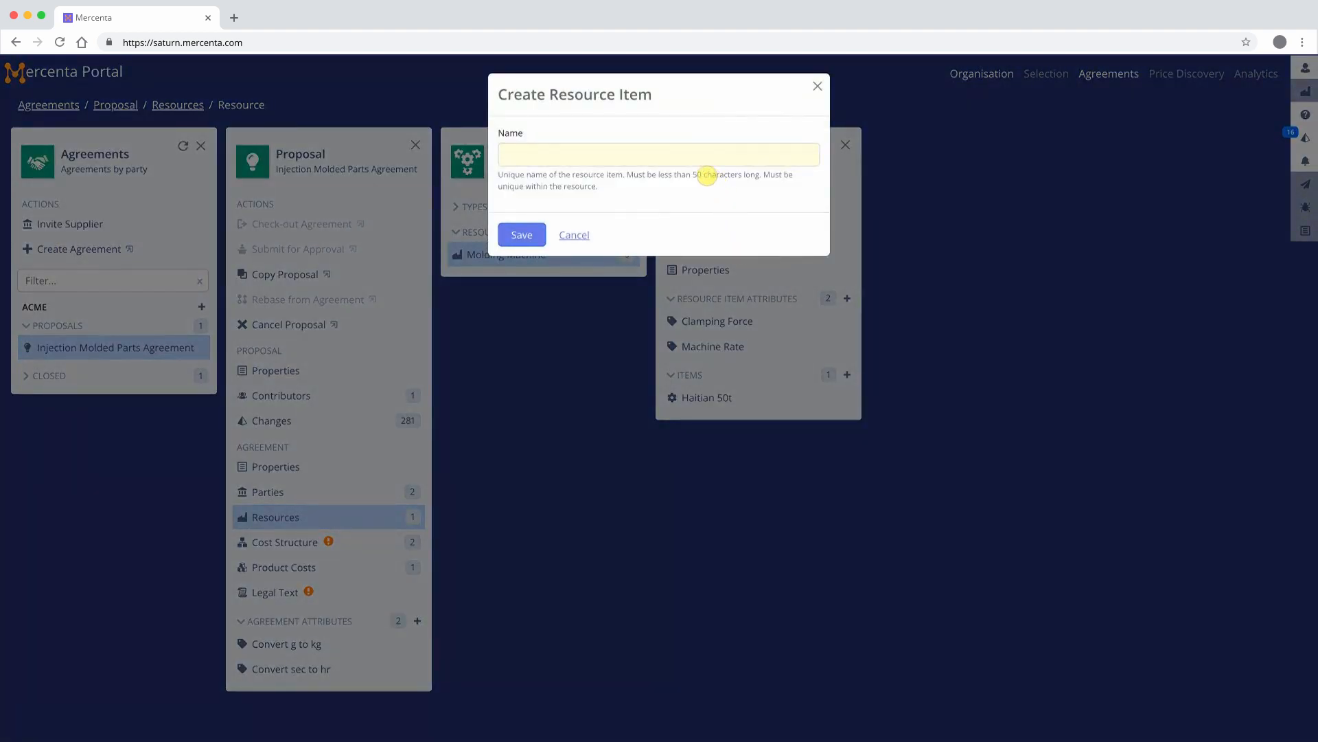
{"action": "left_click", "coordinate": [688, 151]}
{"action": "type", "text": "Toshiba 75t"}
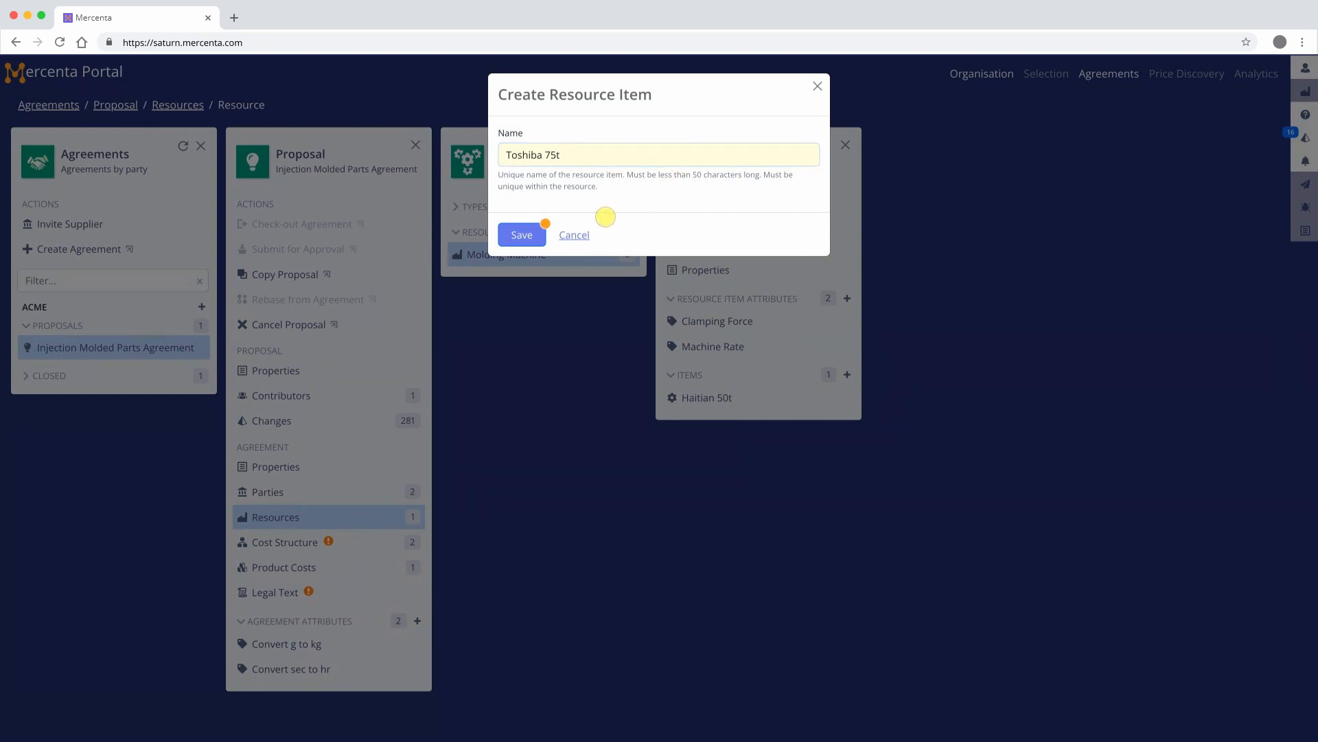
{"action": "left_click", "coordinate": [524, 234]}
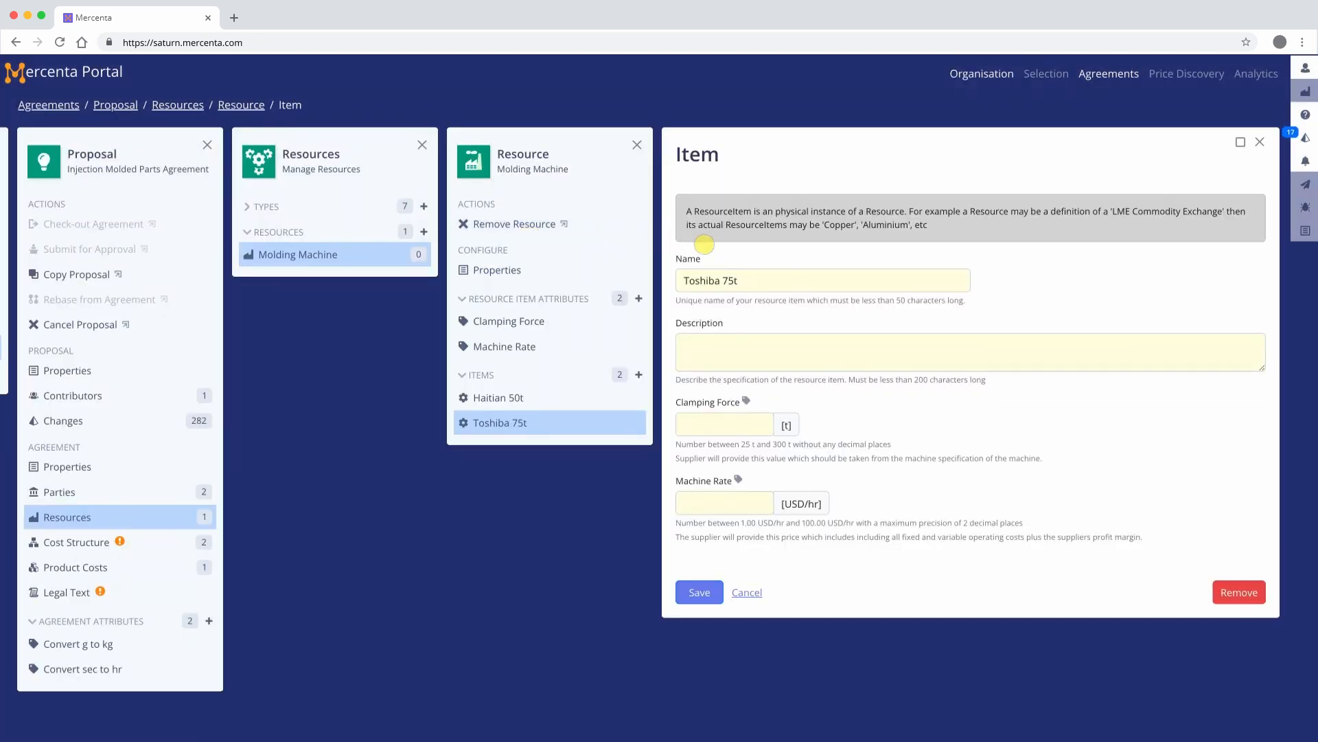
{"action": "left_click", "coordinate": [995, 350]}
{"action": "type", "text": "T"}
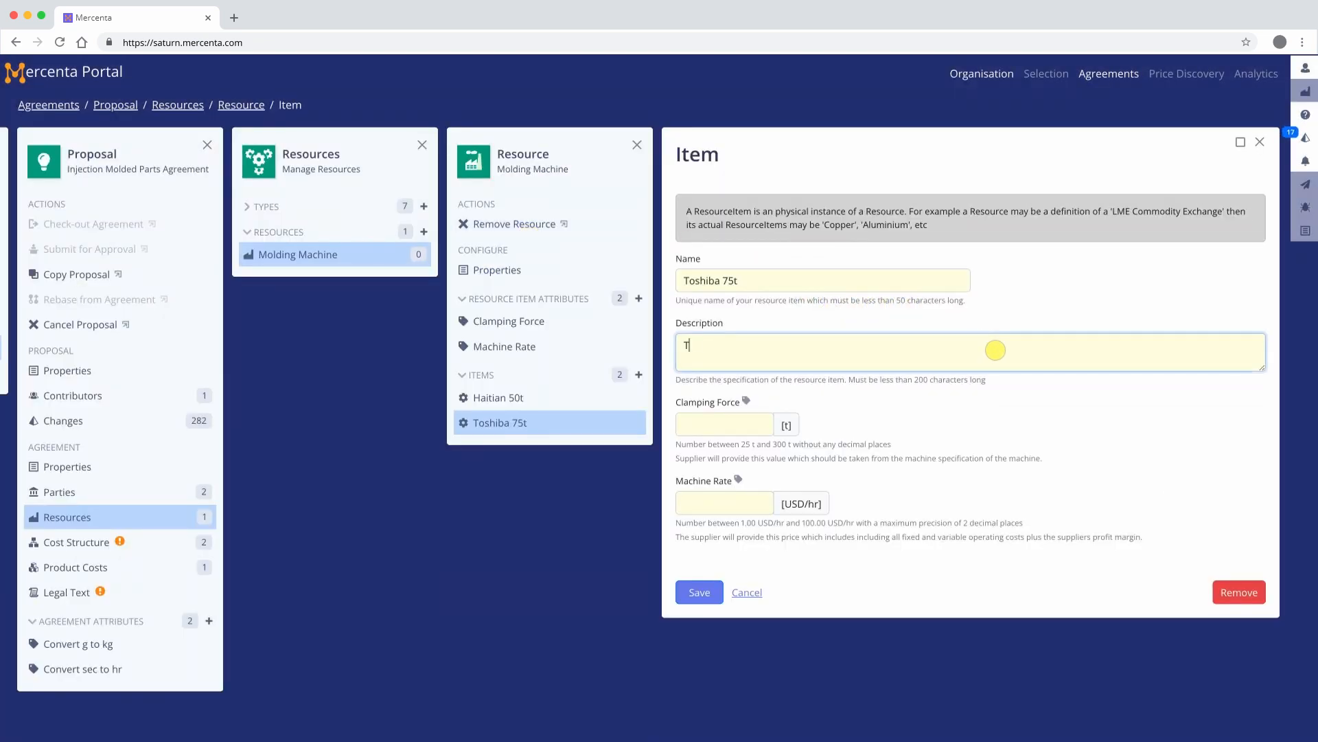
{"action": "type", "text": "oshiba 75t EC85SX"}
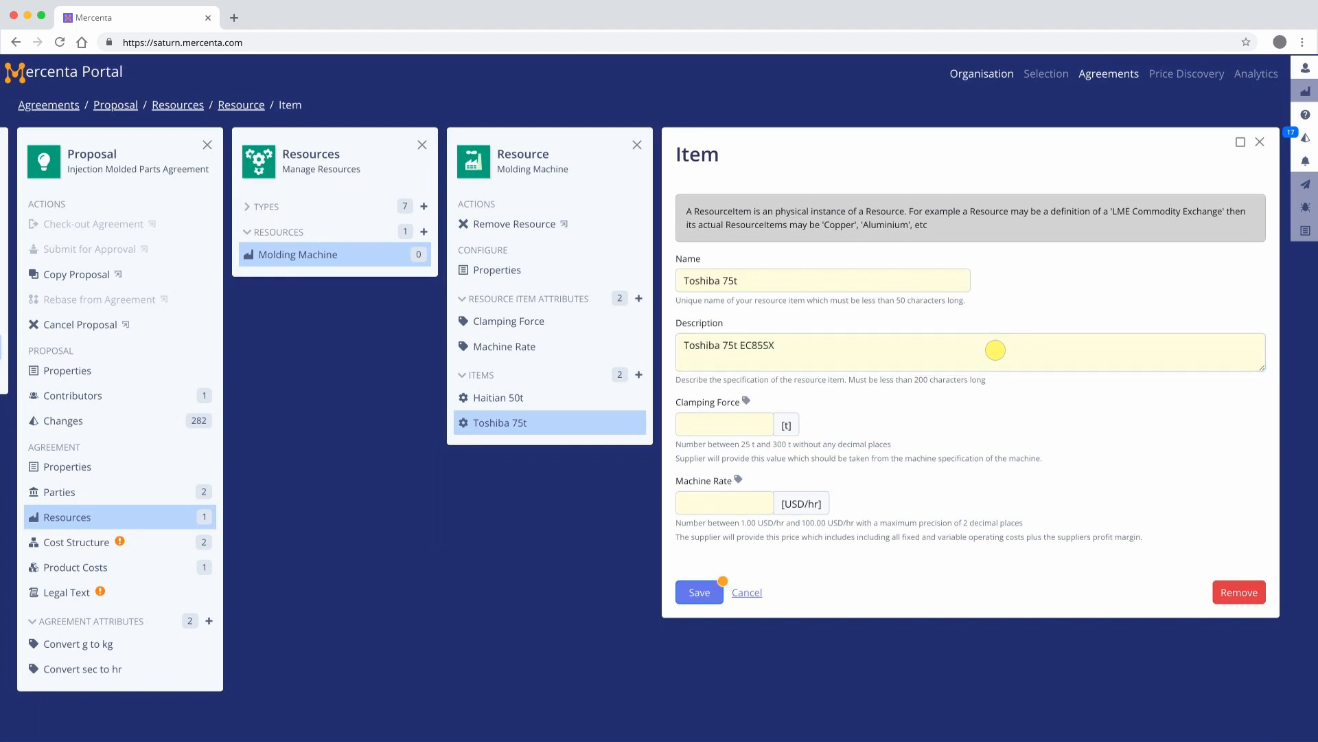
Set the Toshiba 75t item's Clamping Force to 75 t and Machine Rate to 13.23 USD/hr, and save it.
{"action": "left_click", "coordinate": [745, 423]}
{"action": "type", "text": "75"}
{"action": "left_click", "coordinate": [757, 503]}
{"action": "type", "text": "13.23"}
{"action": "left_click", "coordinate": [699, 592]}
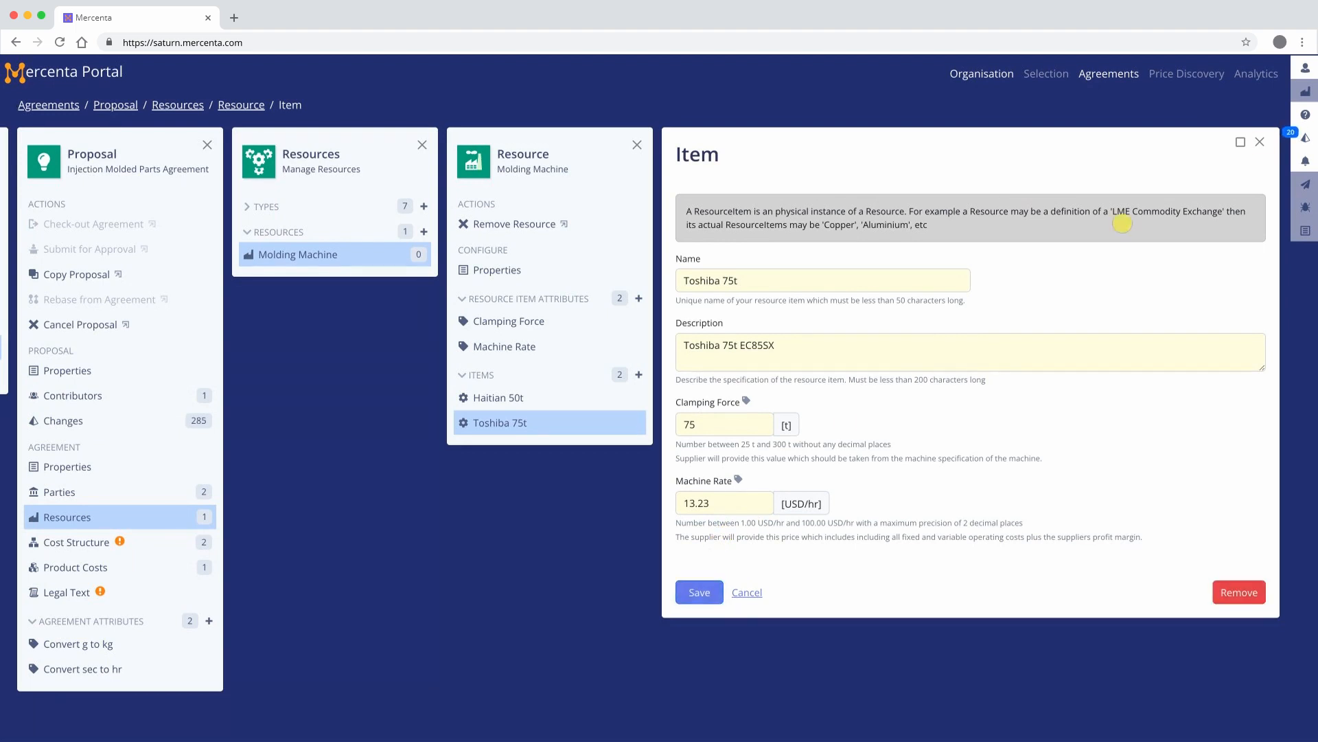
{"action": "left_click", "coordinate": [1260, 141]}
Create a Molding Machine resource item named "Engel 160t" and describe it as "Engel victory 160".
{"action": "left_click", "coordinate": [848, 374]}
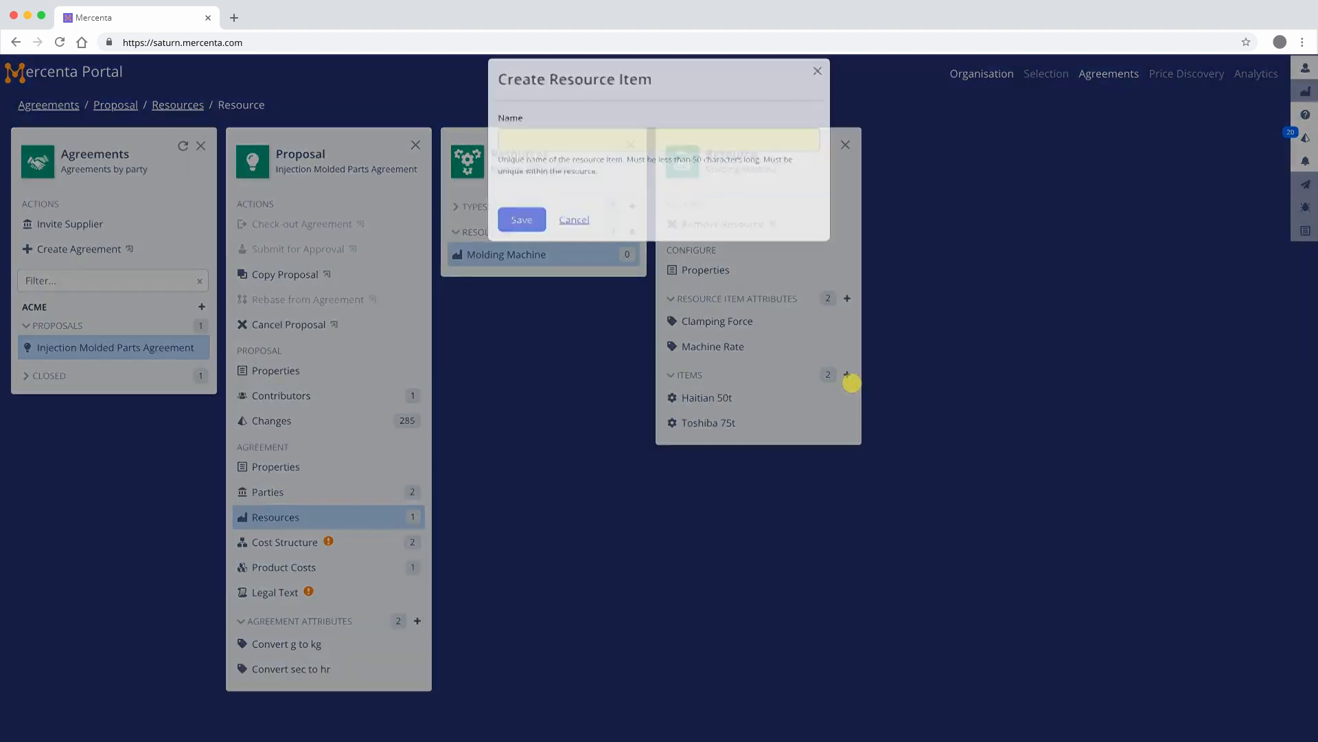
{"action": "type", "text": "Engel 160t"}
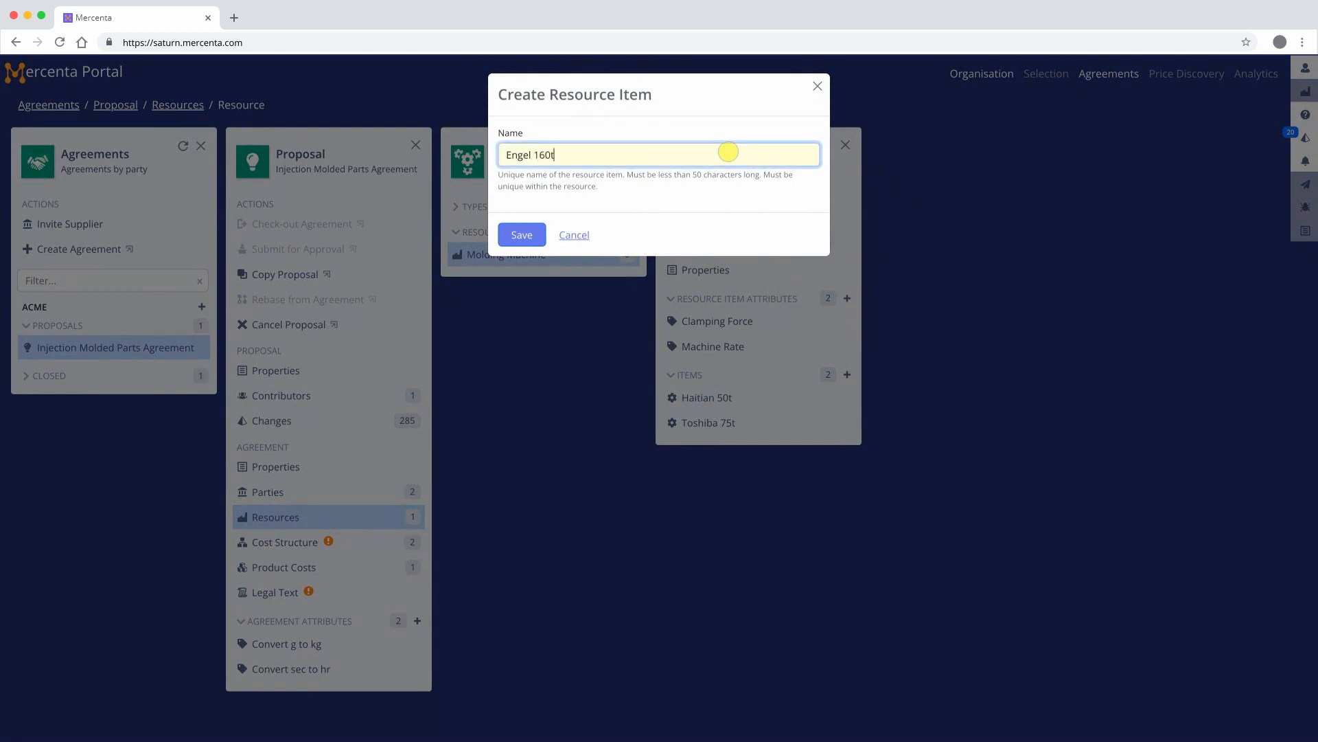
{"action": "left_click", "coordinate": [523, 234]}
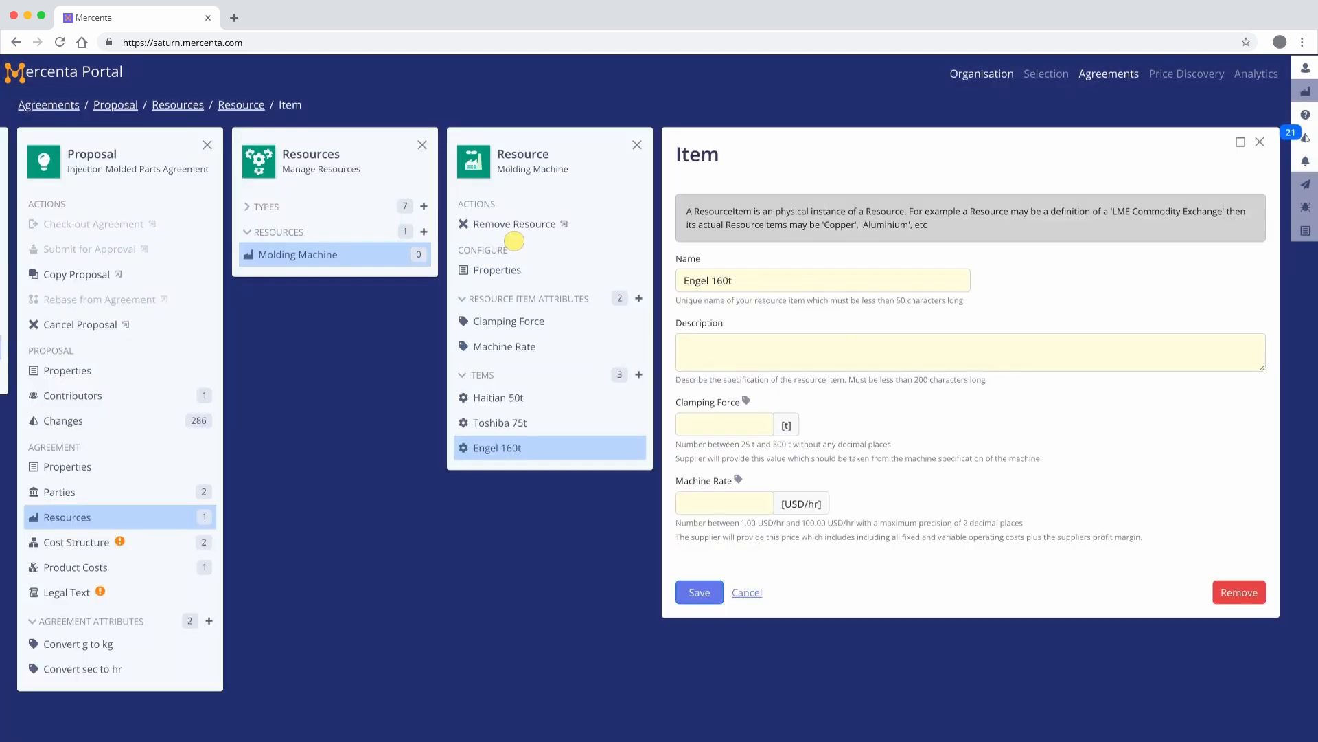
{"action": "left_click", "coordinate": [942, 345]}
{"action": "type", "text": "Eng"}
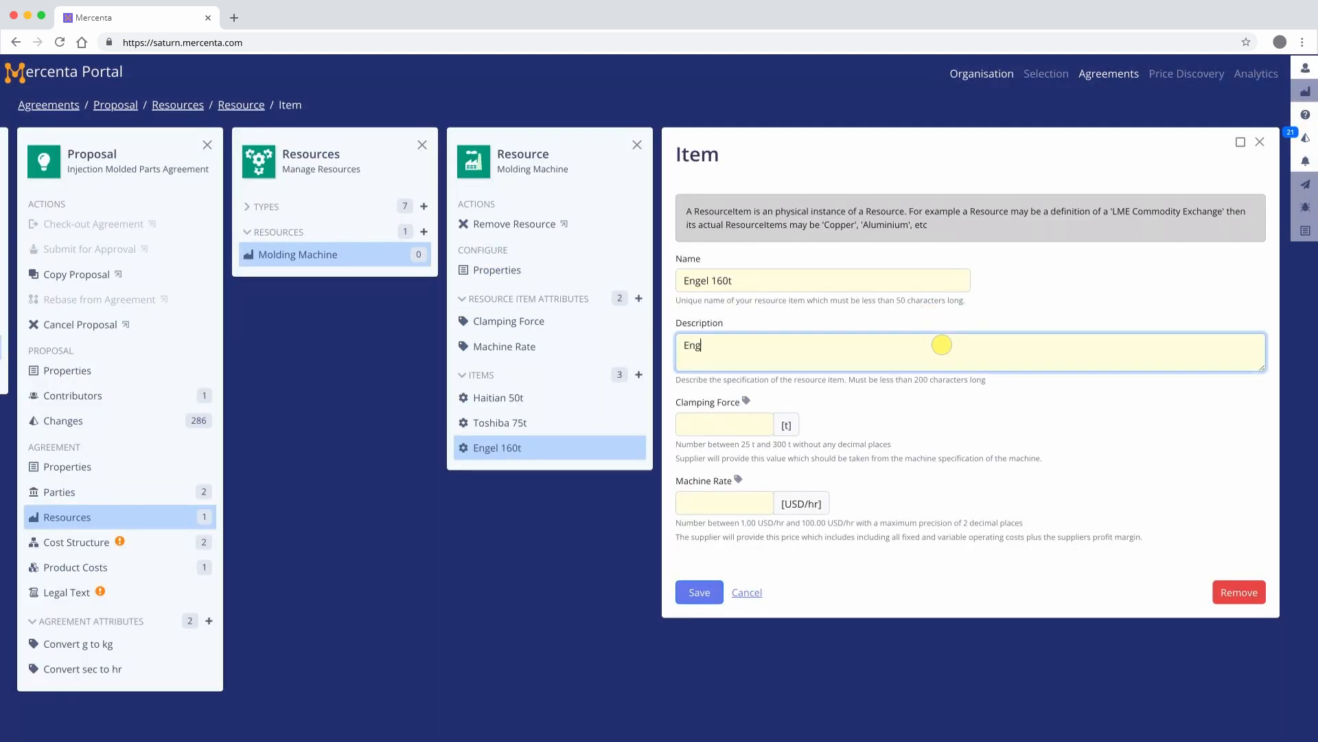
{"action": "type", "text": "el victory 160"}
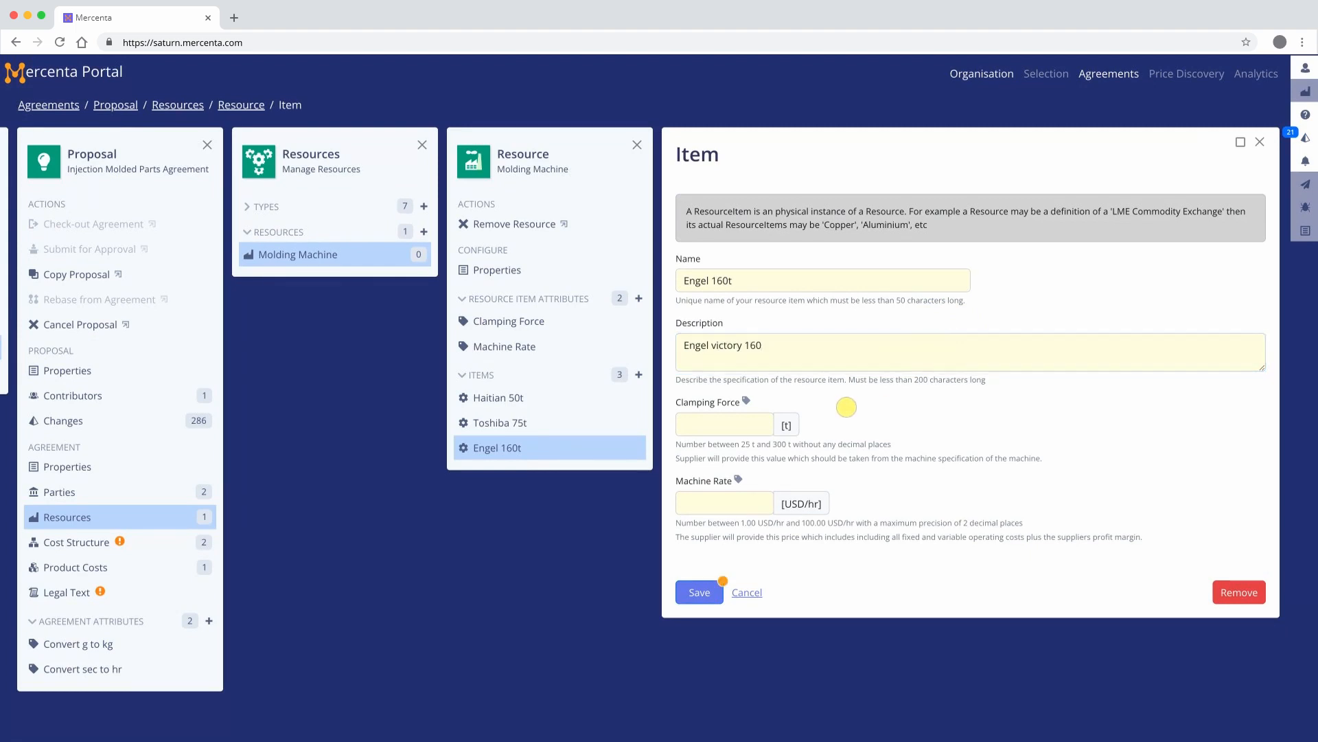
Set the Engel 160t item's Clamping Force to 160 t and Machine Rate to 30.30 USD/hr, and save it.
{"action": "left_click", "coordinate": [701, 421]}
{"action": "type", "text": "160"}
{"action": "left_click", "coordinate": [742, 510]}
{"action": "type", "text": "30.30"}
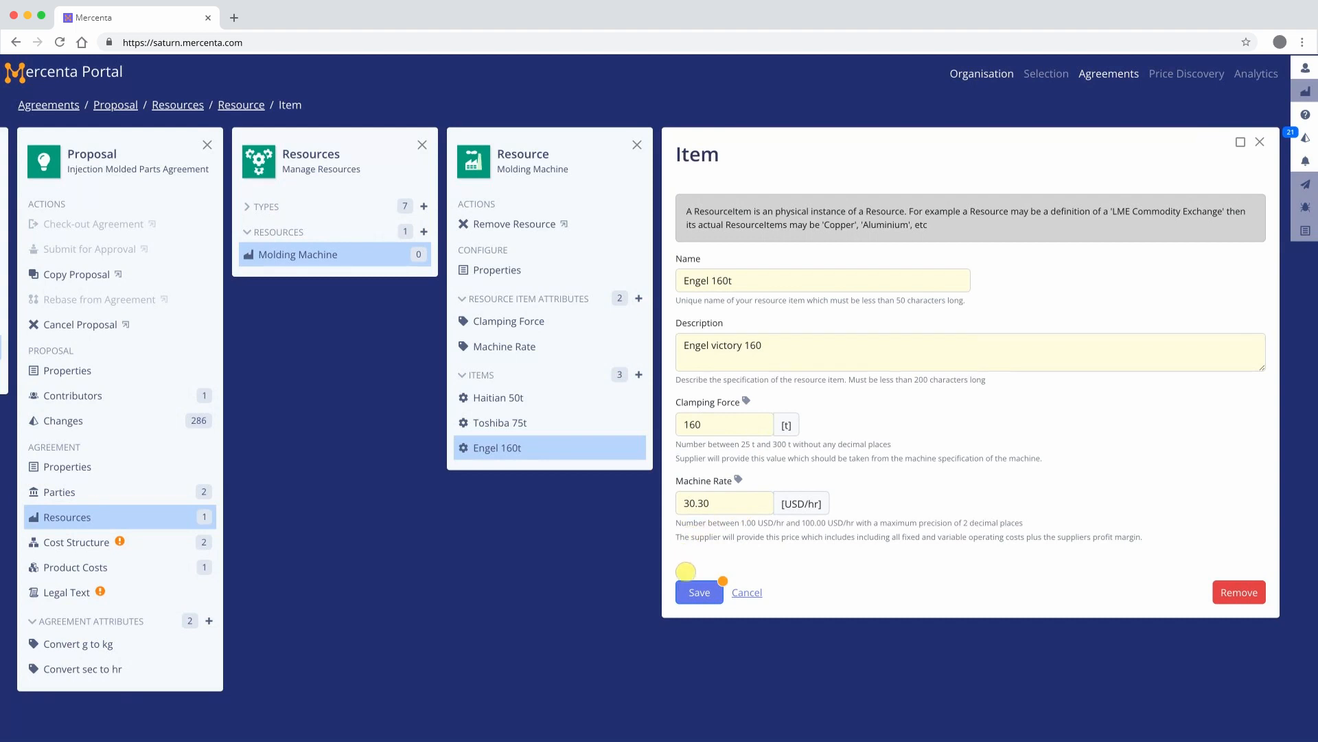
{"action": "left_click", "coordinate": [695, 595]}
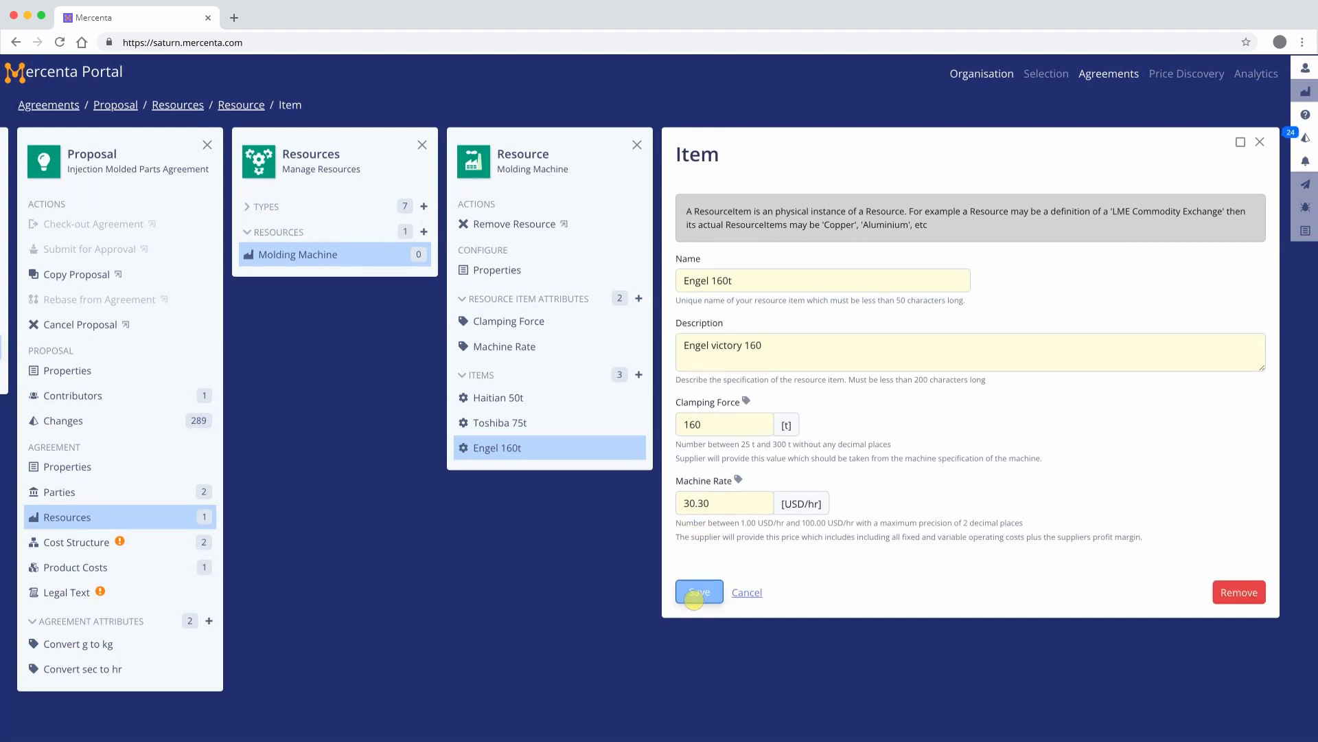
{"action": "left_click", "coordinate": [1260, 142]}
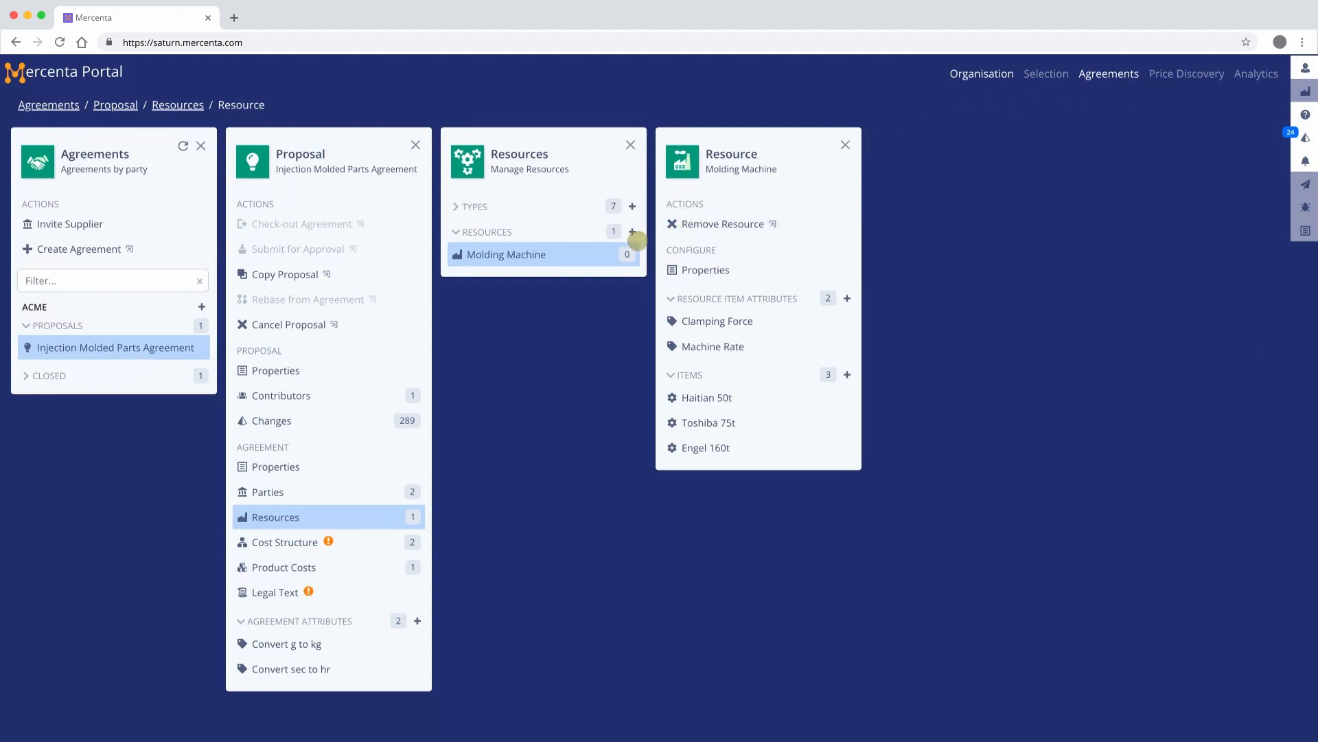
Create a new resource named "Mold" of type Tool in the Injection Molded Parts Agreement proposal.
{"action": "left_click", "coordinate": [632, 233]}
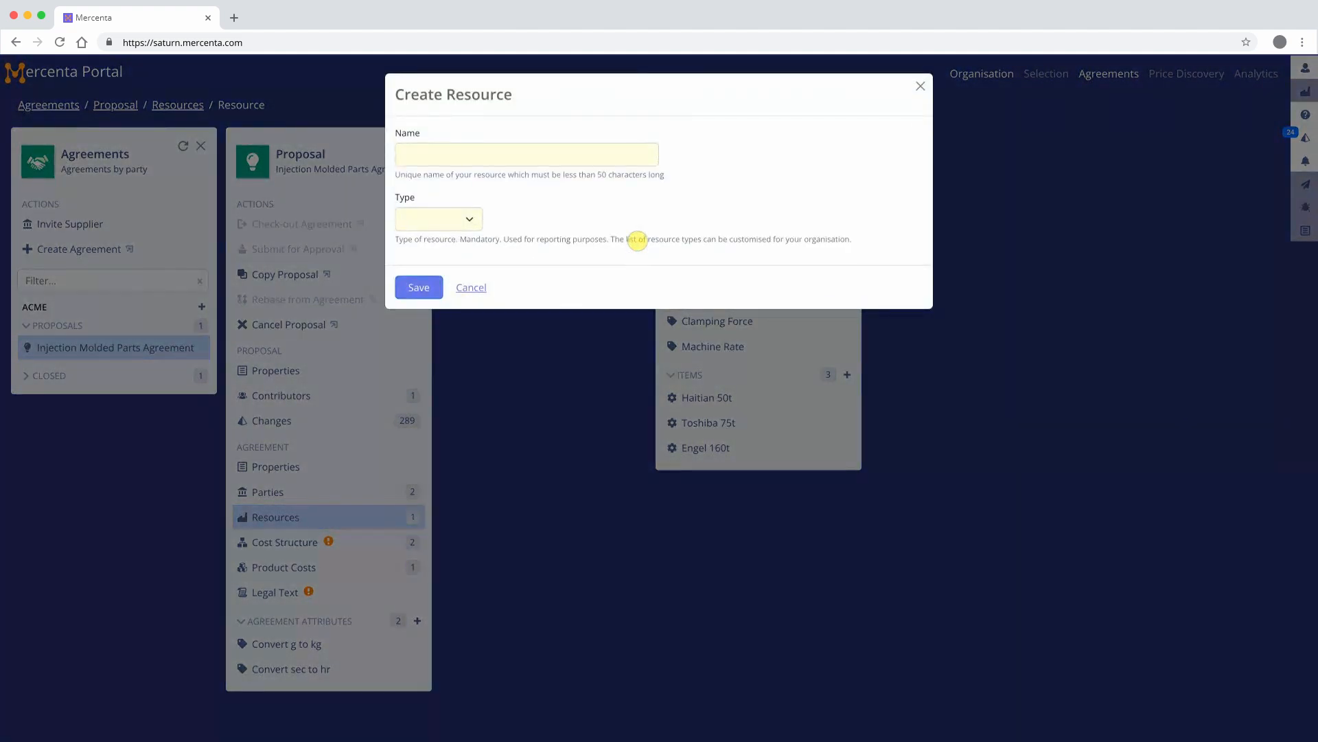
{"action": "type", "text": "M"}
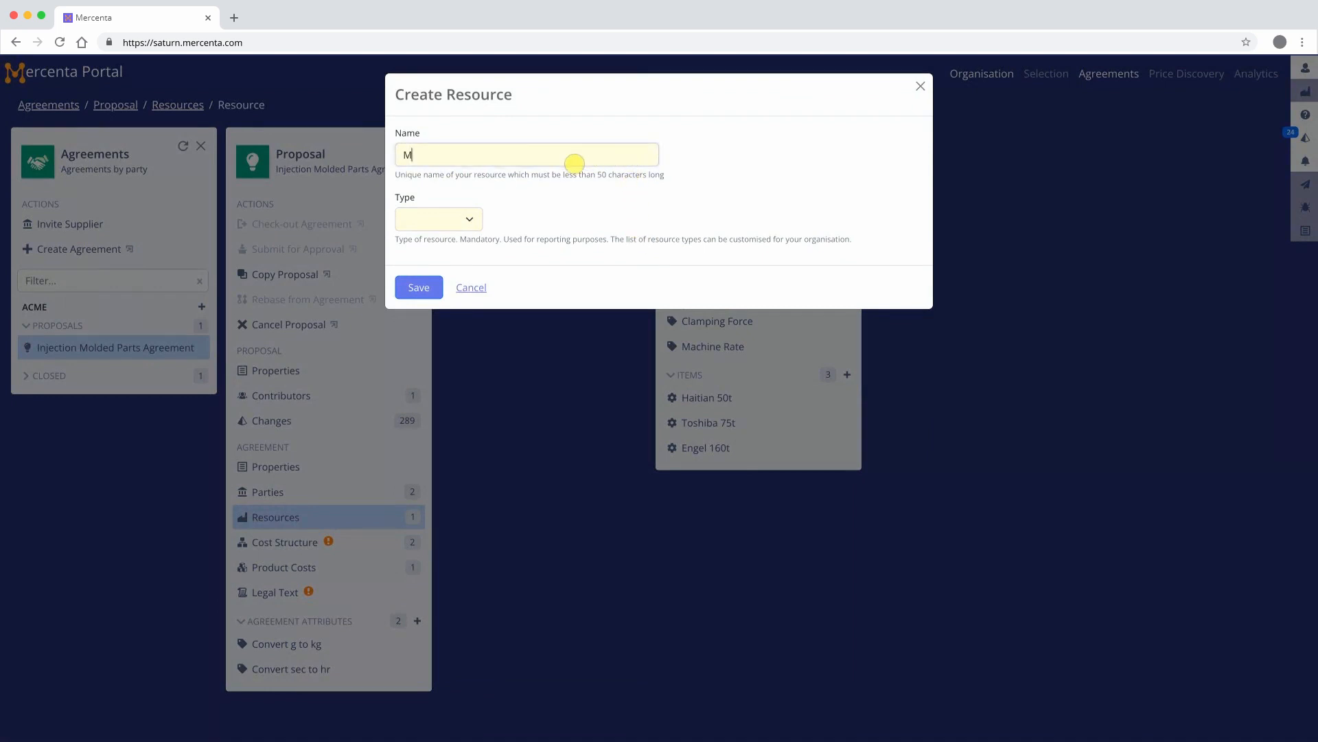
{"action": "type", "text": "old"}
{"action": "key", "text": "Tab"}
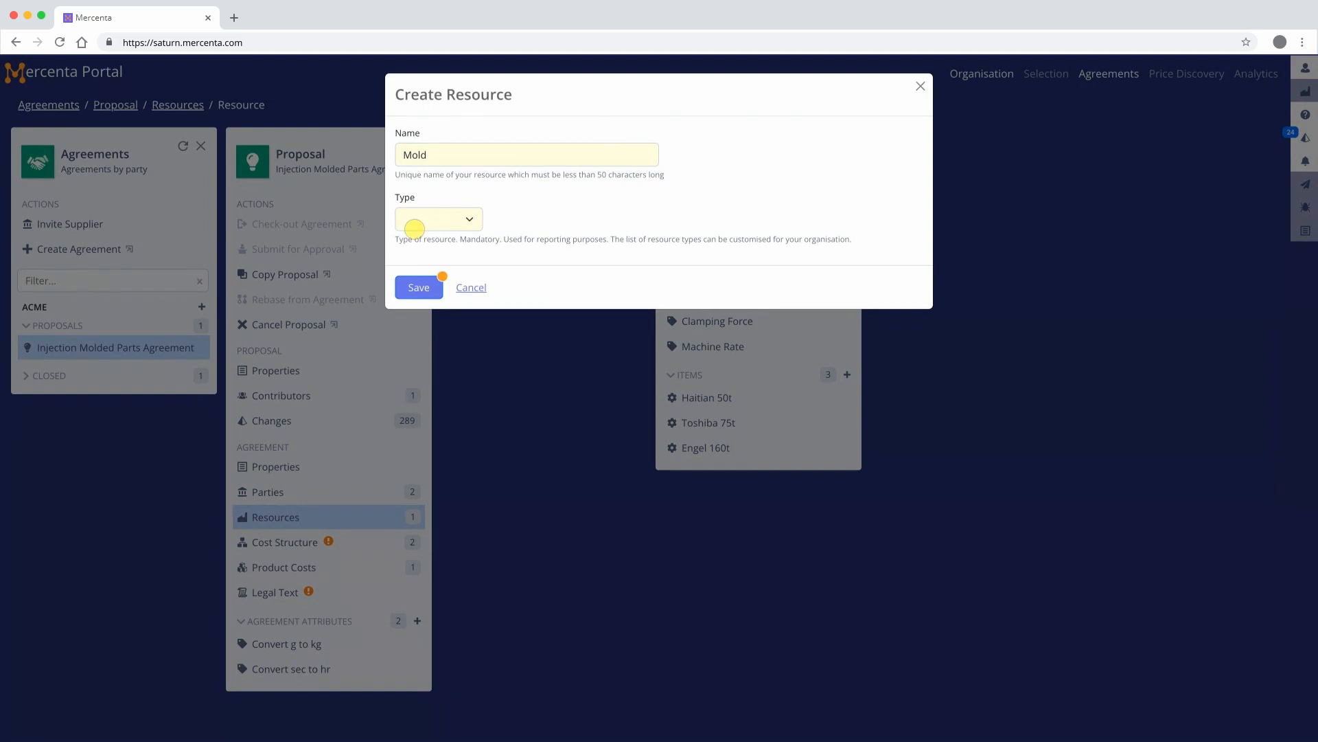
{"action": "left_click", "coordinate": [420, 287]}
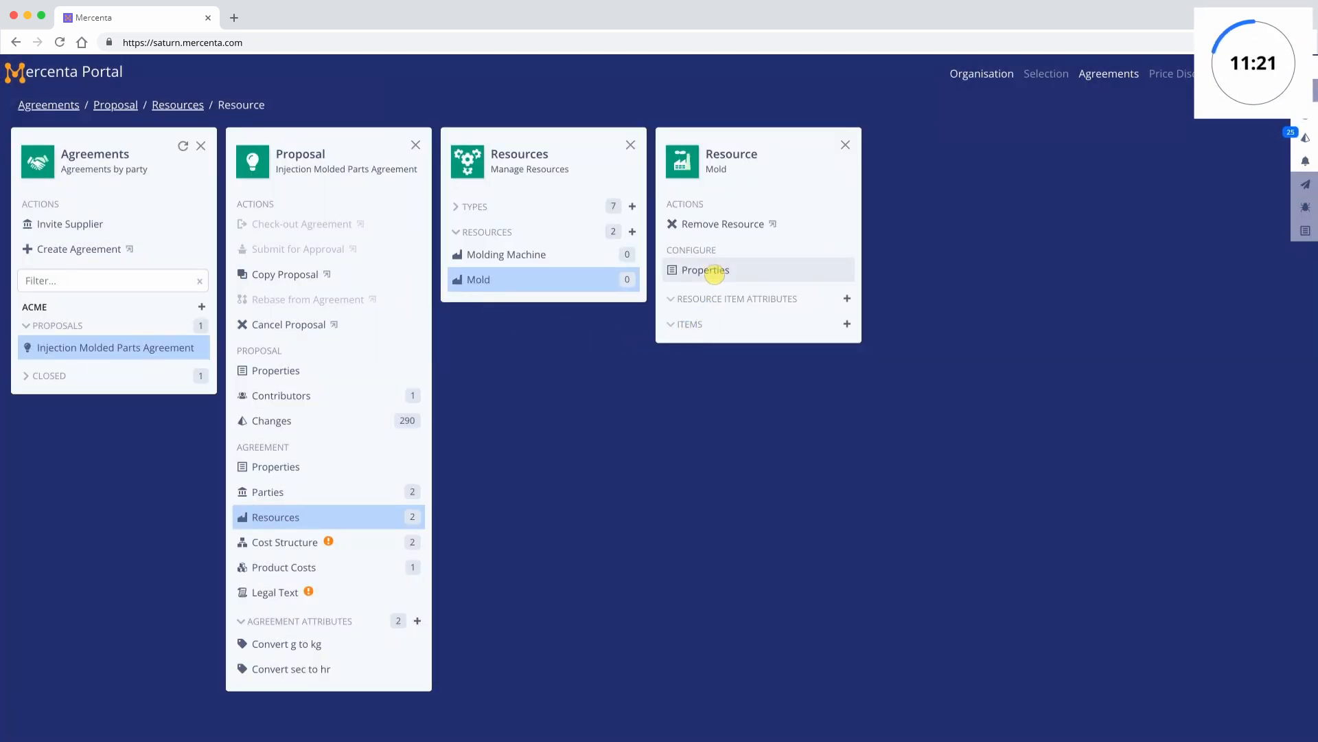
Describe the Mold resource as "Molds made available by the Buyer for producing the Products" and save its properties.
{"action": "left_click", "coordinate": [711, 270]}
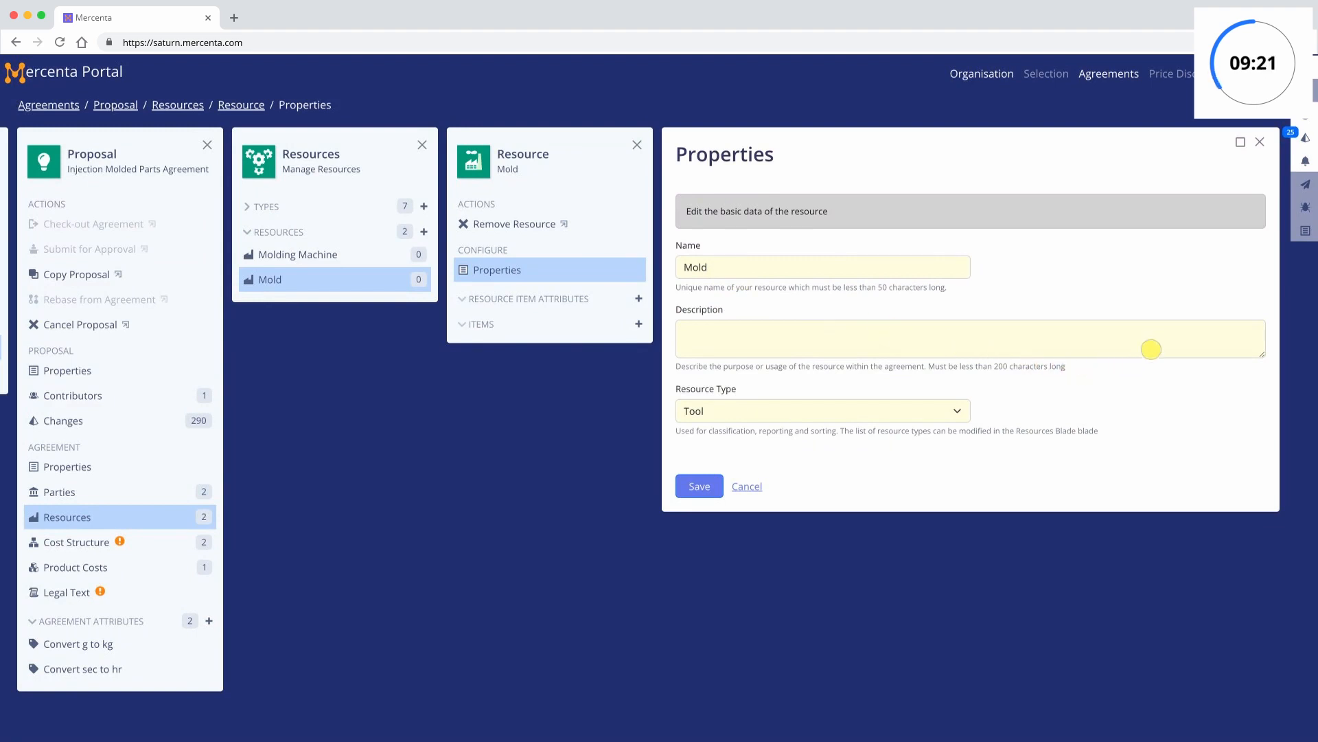
{"action": "left_click", "coordinate": [1158, 342]}
{"action": "type", "text": "Mo"}
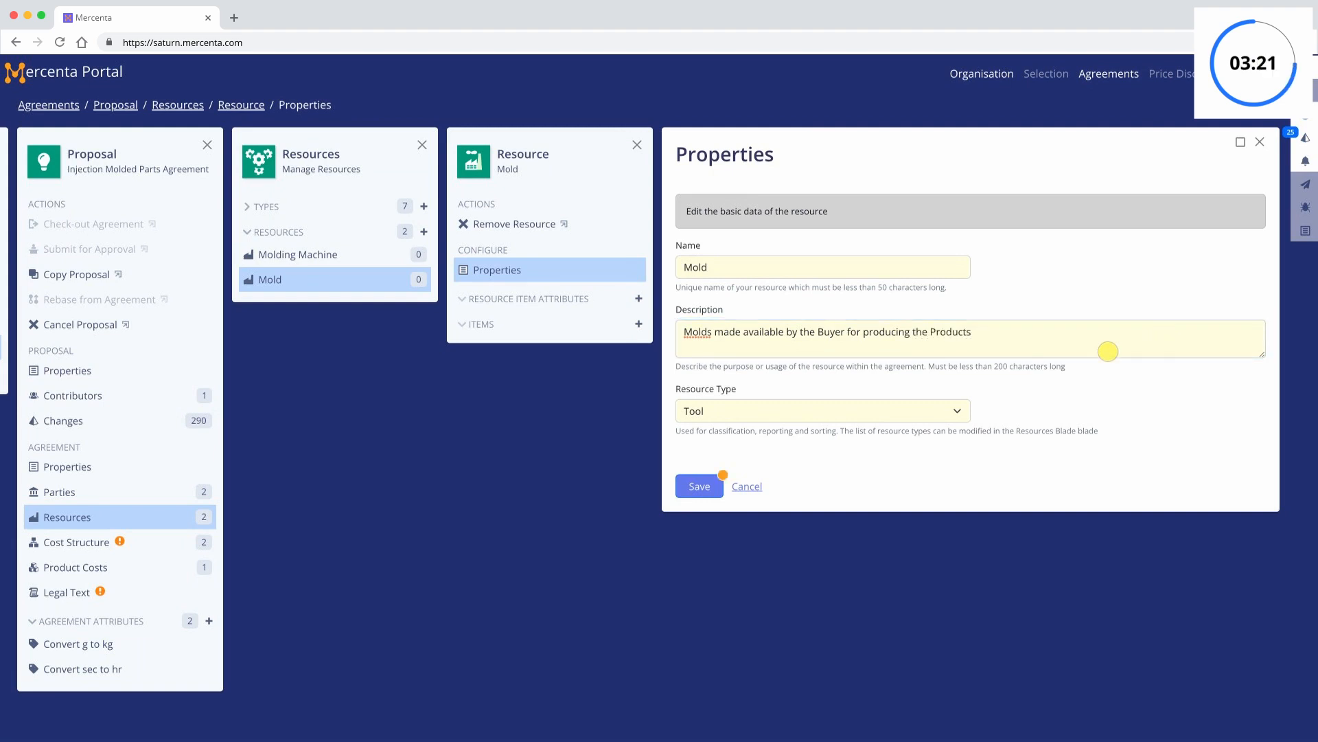
{"action": "left_click", "coordinate": [710, 486]}
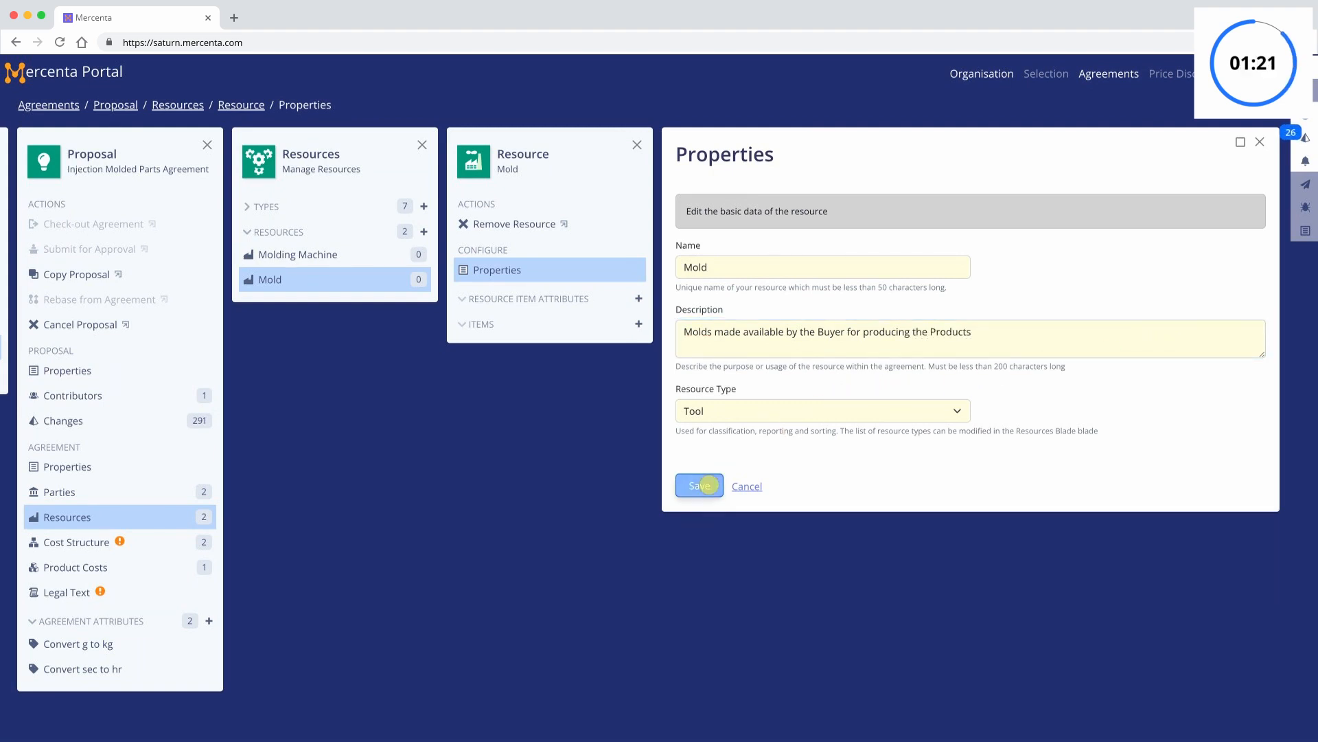
{"action": "left_click", "coordinate": [1261, 141]}
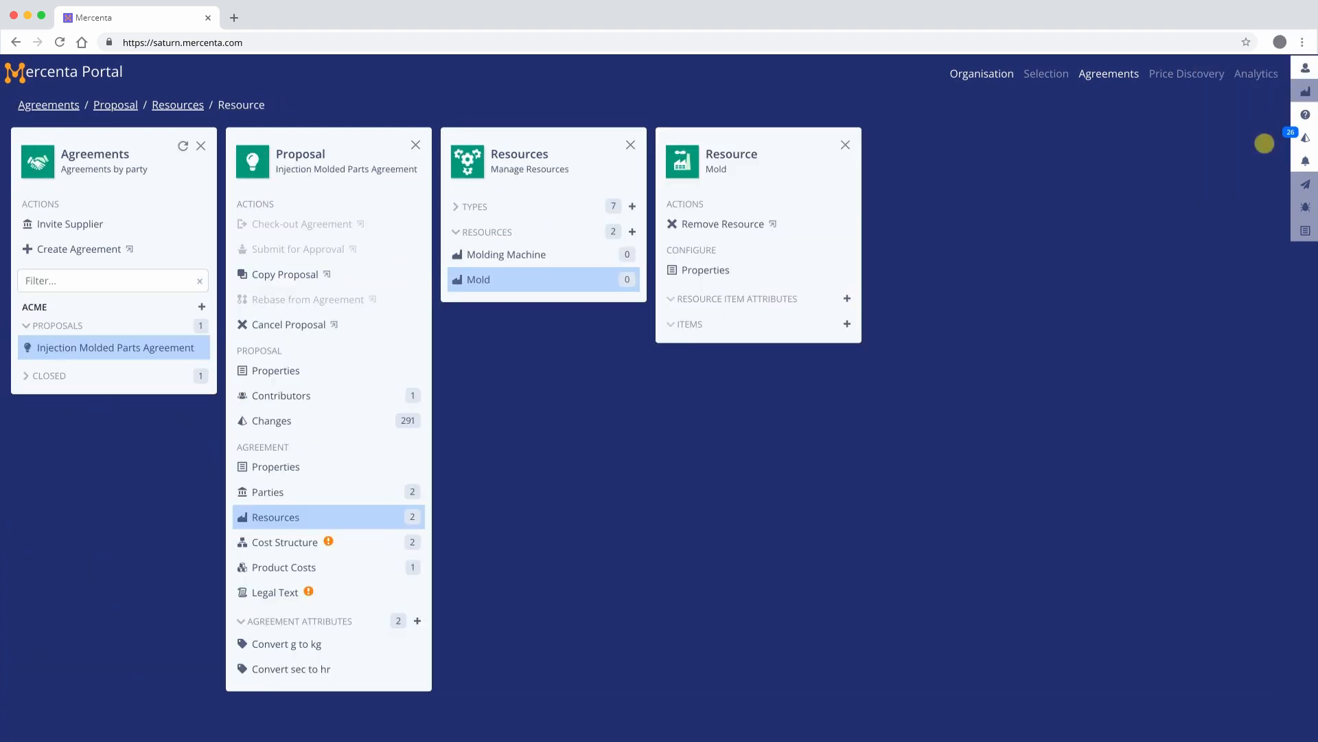
Define a Mold resource item attribute named "Cavity" with data type Number and unit ea/cycle.
{"action": "left_click", "coordinate": [851, 298]}
{"action": "left_click", "coordinate": [701, 159]}
{"action": "type", "text": "Cavity"}
{"action": "left_click", "coordinate": [424, 221]}
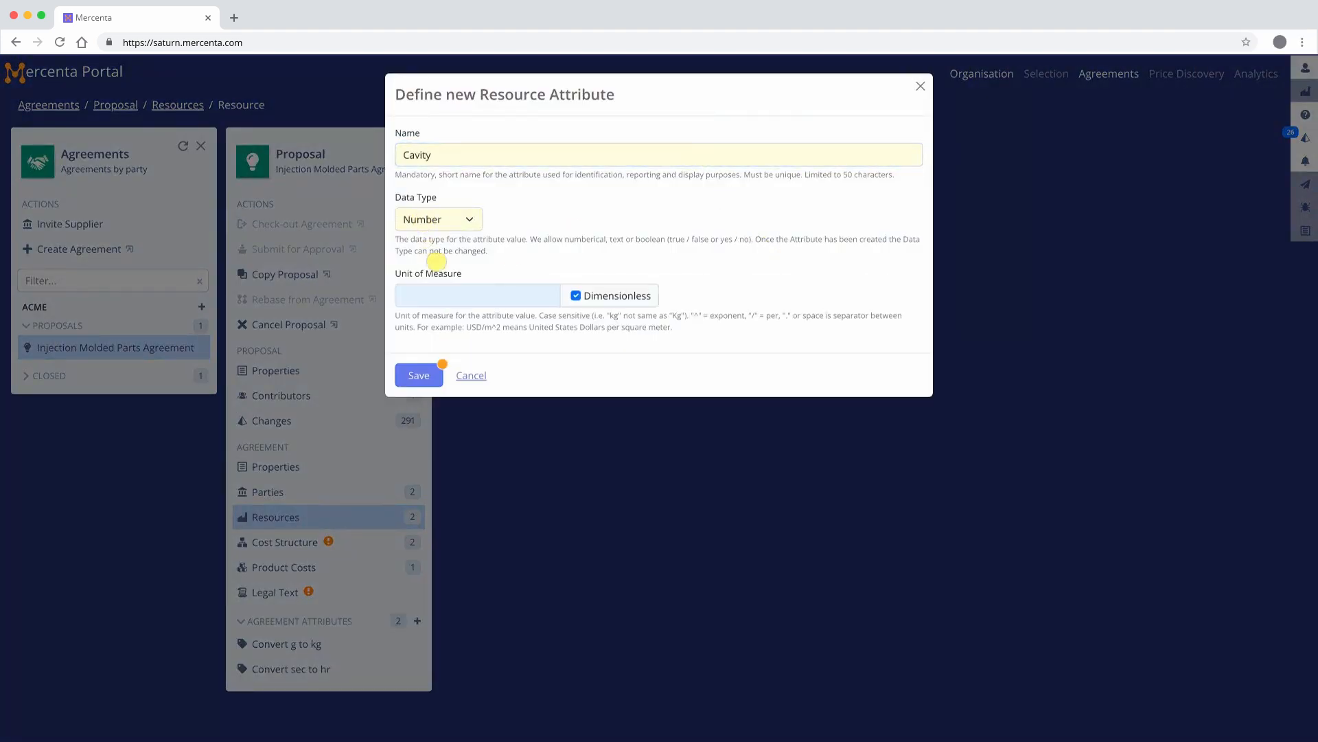
{"action": "left_click", "coordinate": [579, 298]}
{"action": "left_click", "coordinate": [439, 304]}
{"action": "type", "text": "ea/cycle"}
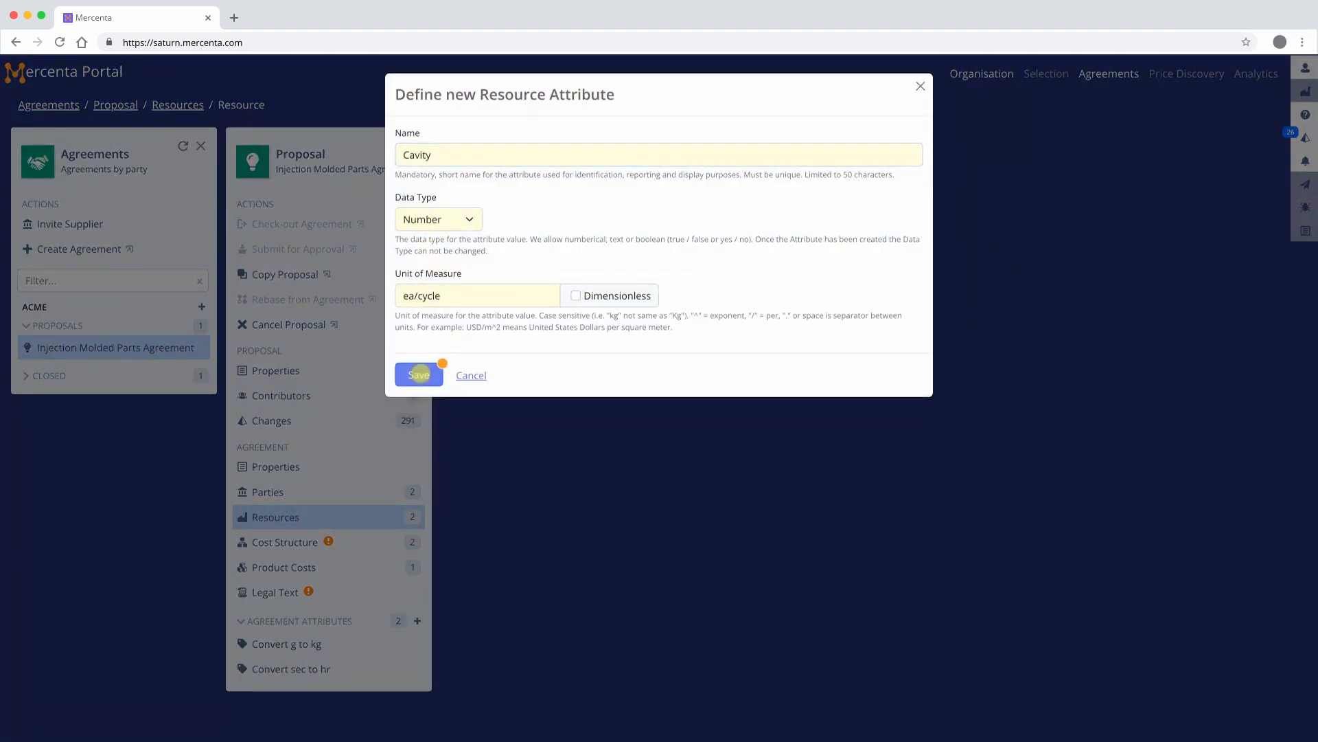
{"action": "left_click", "coordinate": [421, 377]}
Describe the Cavity attribute as "The actual number of available cavities in the mold.".
{"action": "scroll", "coordinate": [1038, 472], "scroll_direction": "down", "scroll_amount": 1}
{"action": "left_click", "coordinate": [829, 326]}
{"action": "type", "text": "The actual nu"}
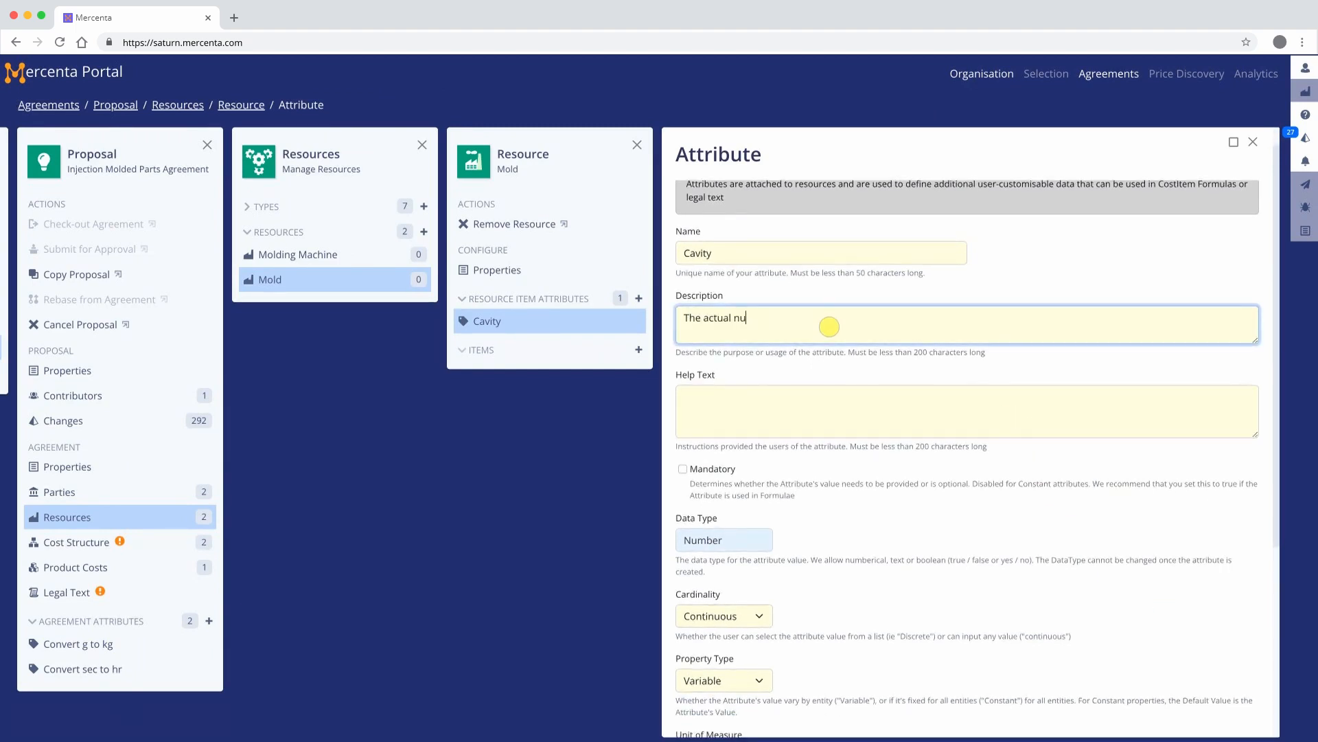
{"action": "type", "text": "mber of available cavities in the mold."}
Set the Cavity help text to "The mold provider will input this value which should be taken from the specification of the mold.".
{"action": "scroll", "coordinate": [829, 326], "scroll_direction": "down", "scroll_amount": 3}
{"action": "left_click", "coordinate": [828, 327]}
{"action": "type", "text": "The mold provider will input this value which should be taken from the specification of the mold."}
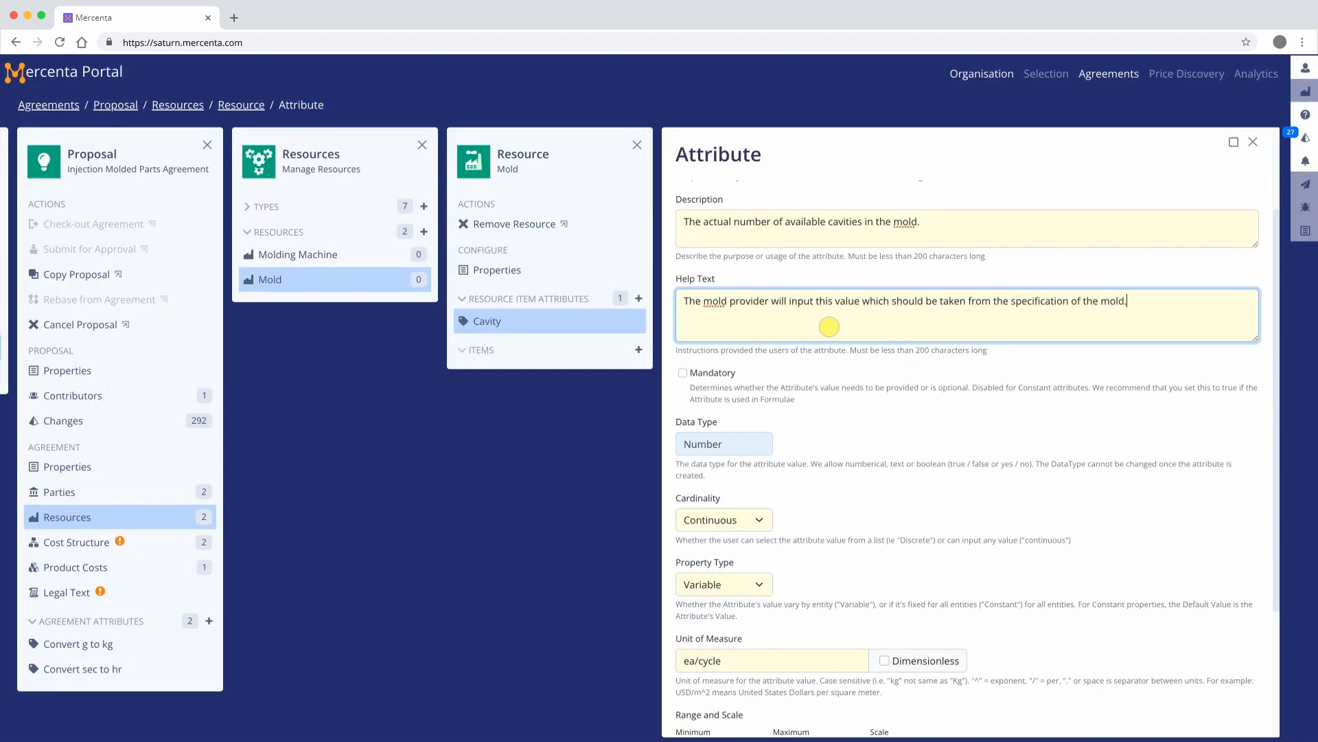
Limit the Cavity attribute to a minimum of 1 and a maximum of 20 with scale 0, and save it.
{"action": "scroll", "coordinate": [828, 327], "scroll_direction": "down", "scroll_amount": 5}
{"action": "left_click", "coordinate": [755, 563]}
{"action": "type", "text": "1"}
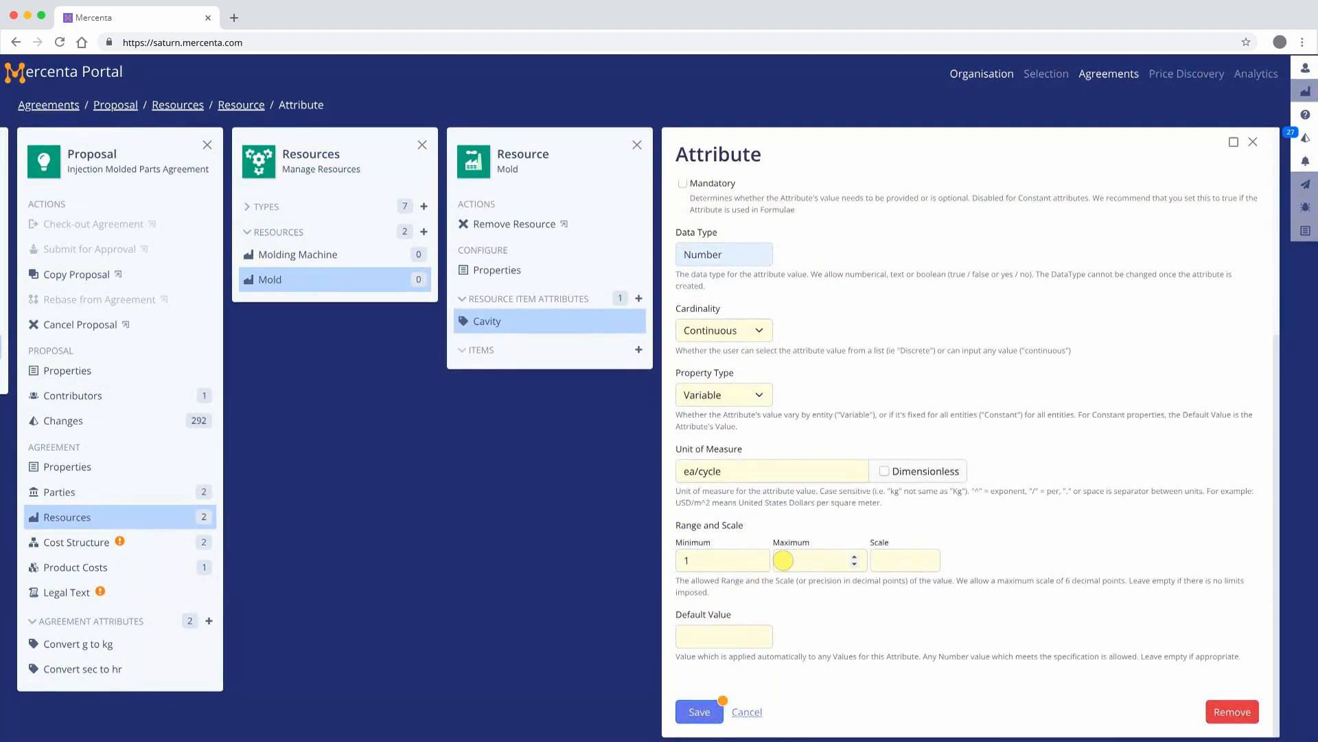
{"action": "left_click", "coordinate": [784, 560]}
{"action": "type", "text": "20"}
{"action": "left_click", "coordinate": [699, 712]}
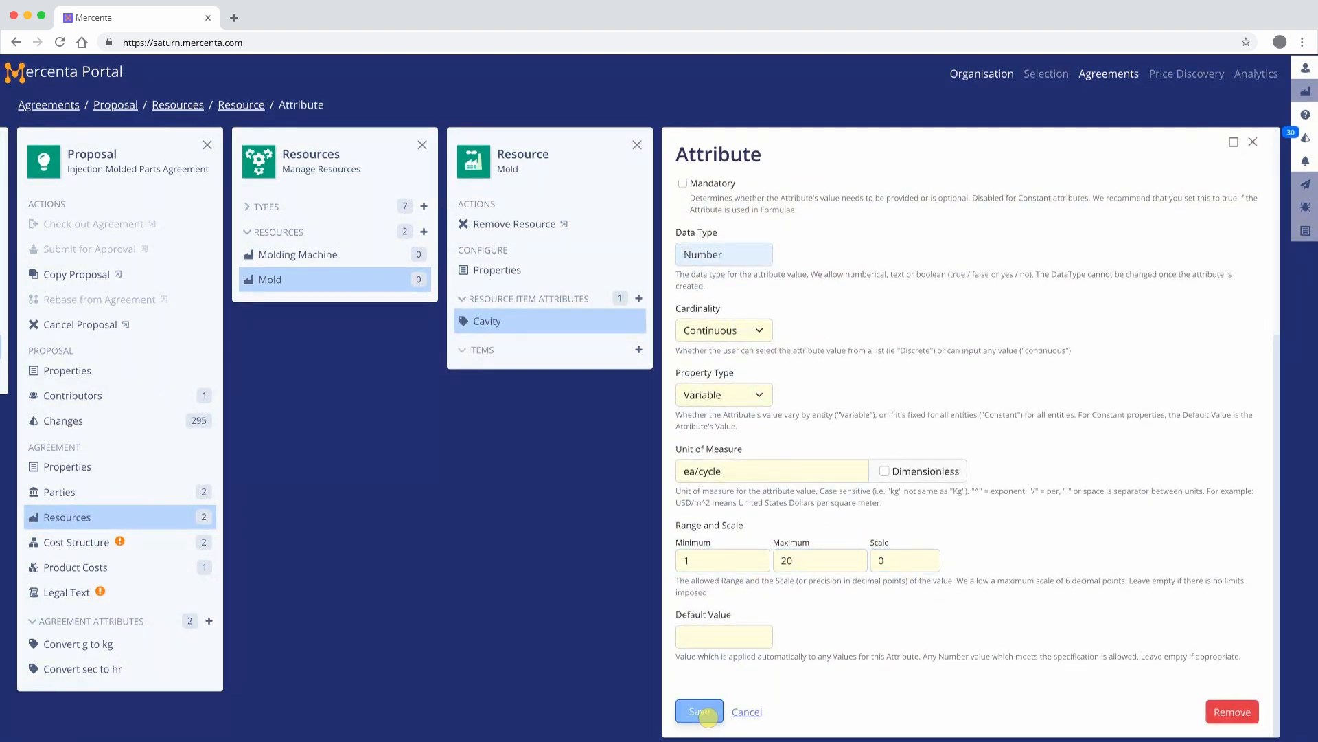
Define a Mold resource item attribute named "Cycle Time" with data type Number and unit sec/cycle.
{"action": "left_click", "coordinate": [848, 298]}
{"action": "left_click", "coordinate": [813, 159]}
{"action": "type", "text": "Cycle Time"}
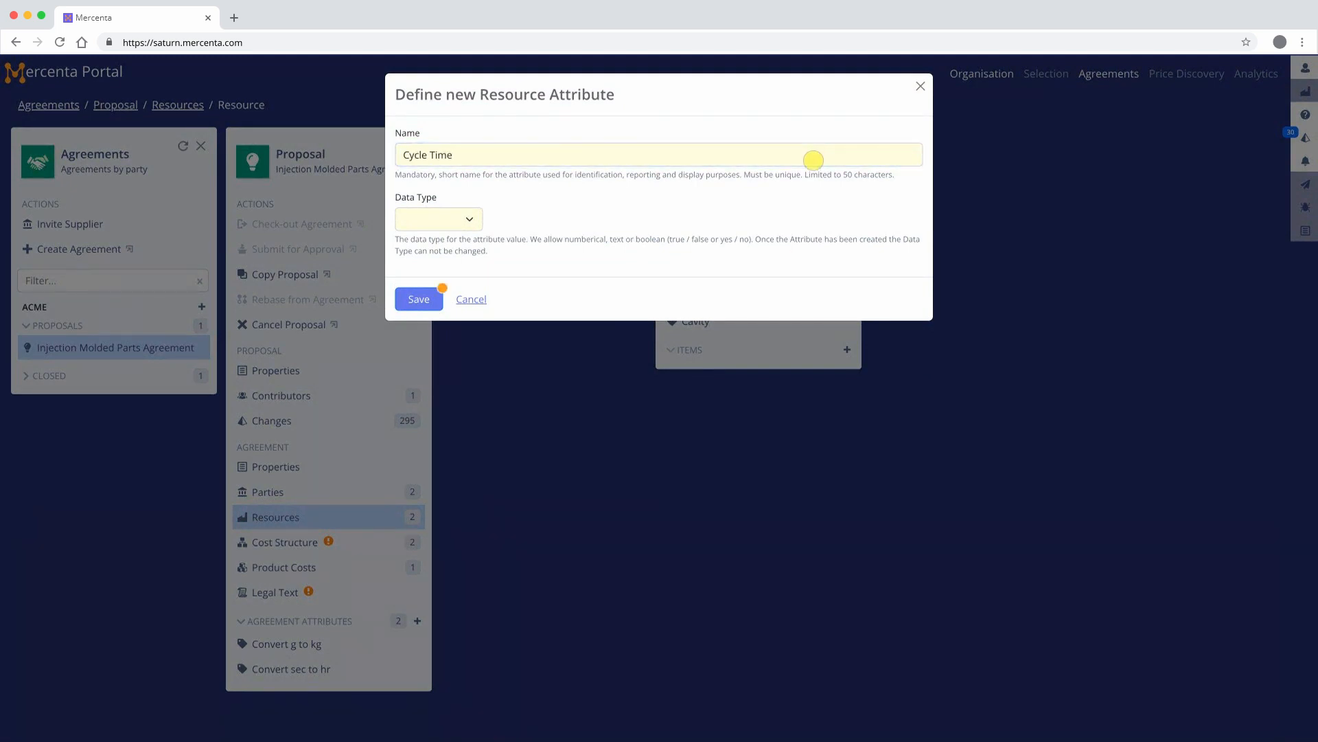
{"action": "left_click", "coordinate": [462, 220]}
{"action": "left_click", "coordinate": [527, 295]}
{"action": "type", "text": "sec/cycle"}
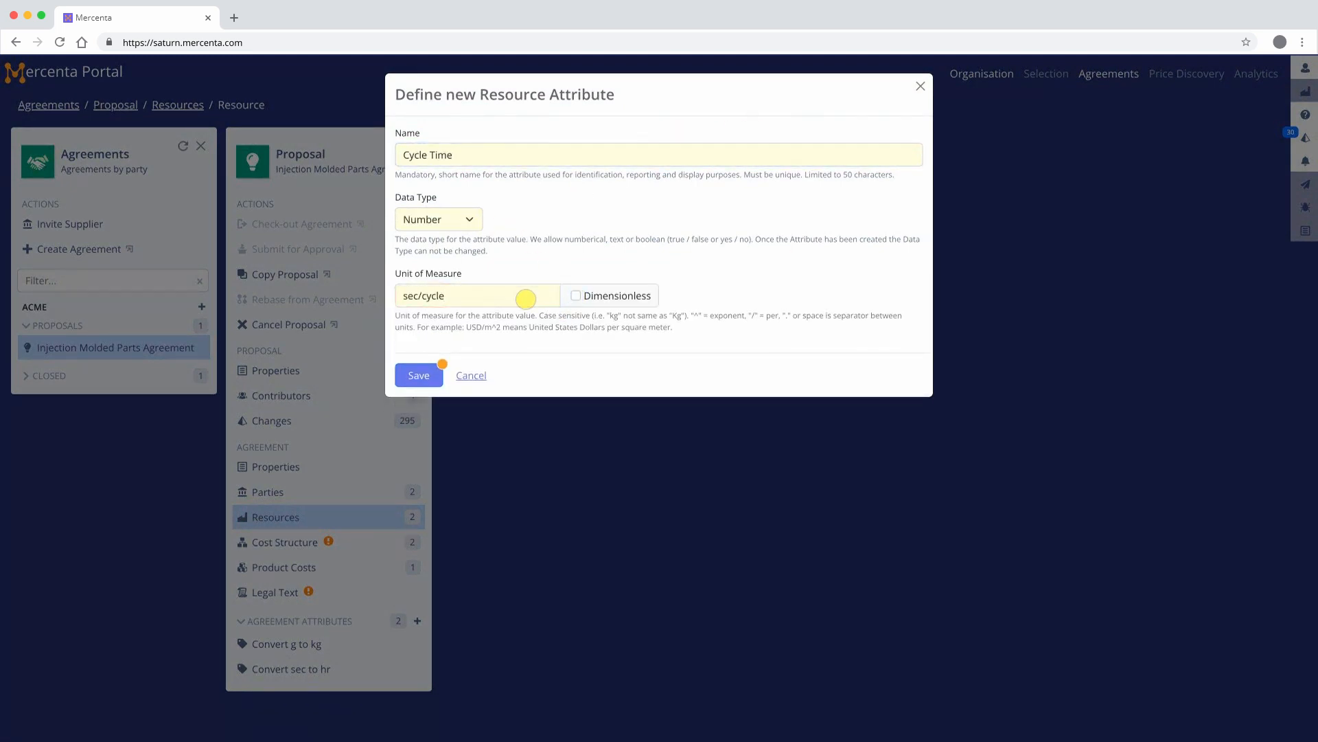
{"action": "left_click", "coordinate": [419, 375]}
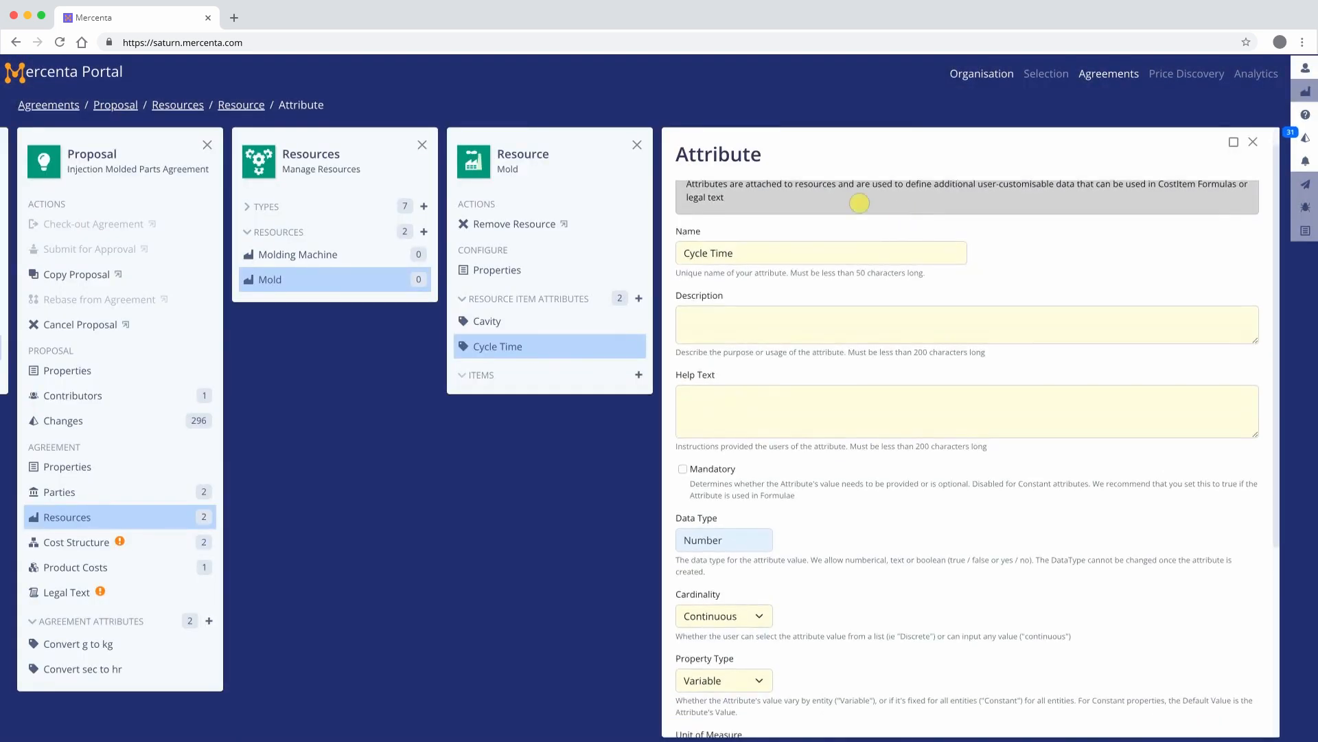
Describe the Cycle Time attribute as "Design cycle time of the mold" with the help text "Cycle time certified by the tool manufacturer.".
{"action": "left_click", "coordinate": [787, 321]}
{"action": "type", "text": "Design cycle time of the mold"}
{"action": "scroll", "coordinate": [787, 321], "scroll_direction": "down", "scroll_amount": 1}
{"action": "left_click", "coordinate": [787, 321]}
{"action": "type", "text": "Cycle"}
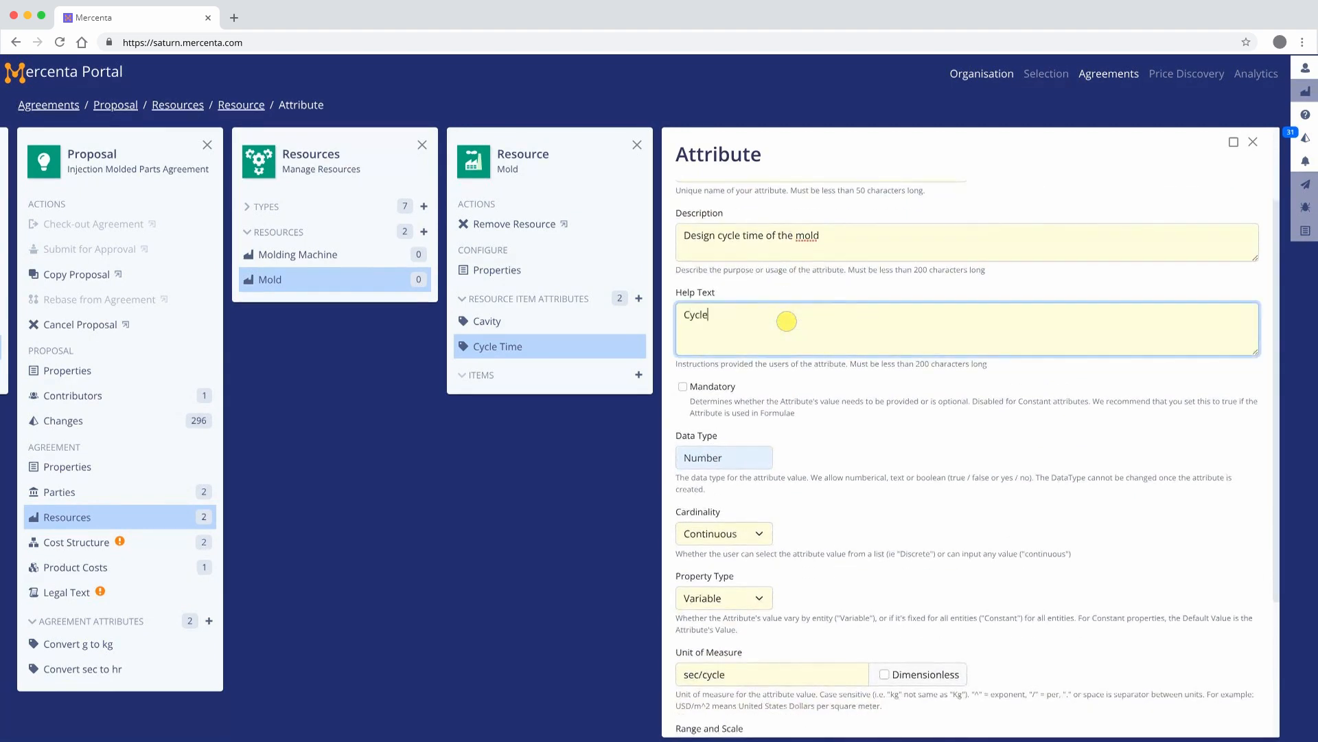
{"action": "type", "text": "urer"}
Limit the Cycle Time attribute to a minimum of 1 and a maximum of 360 with scale 0, and save it.
{"action": "scroll", "coordinate": [787, 321], "scroll_direction": "down", "scroll_amount": 3}
{"action": "left_click", "coordinate": [710, 560]}
{"action": "type", "text": "1"}
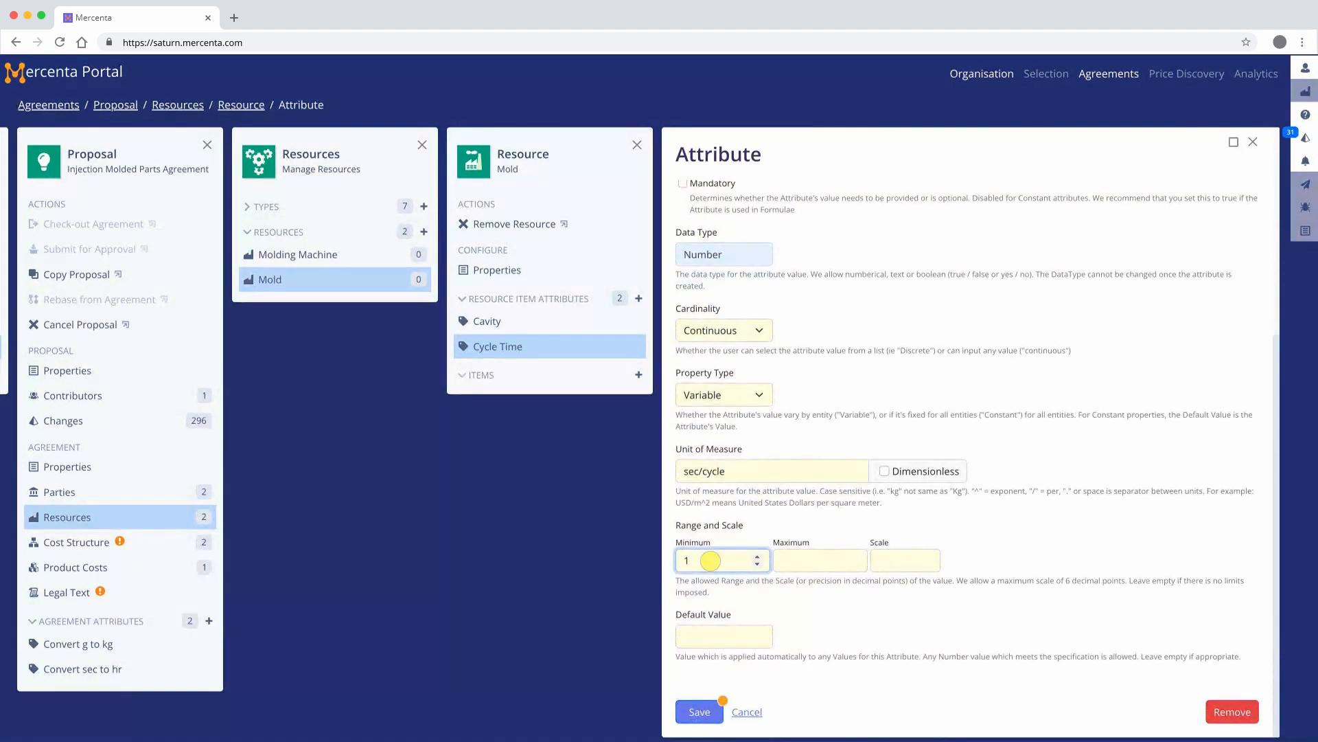
{"action": "left_click", "coordinate": [820, 569]}
{"action": "type", "text": "360"}
{"action": "left_click", "coordinate": [699, 712]}
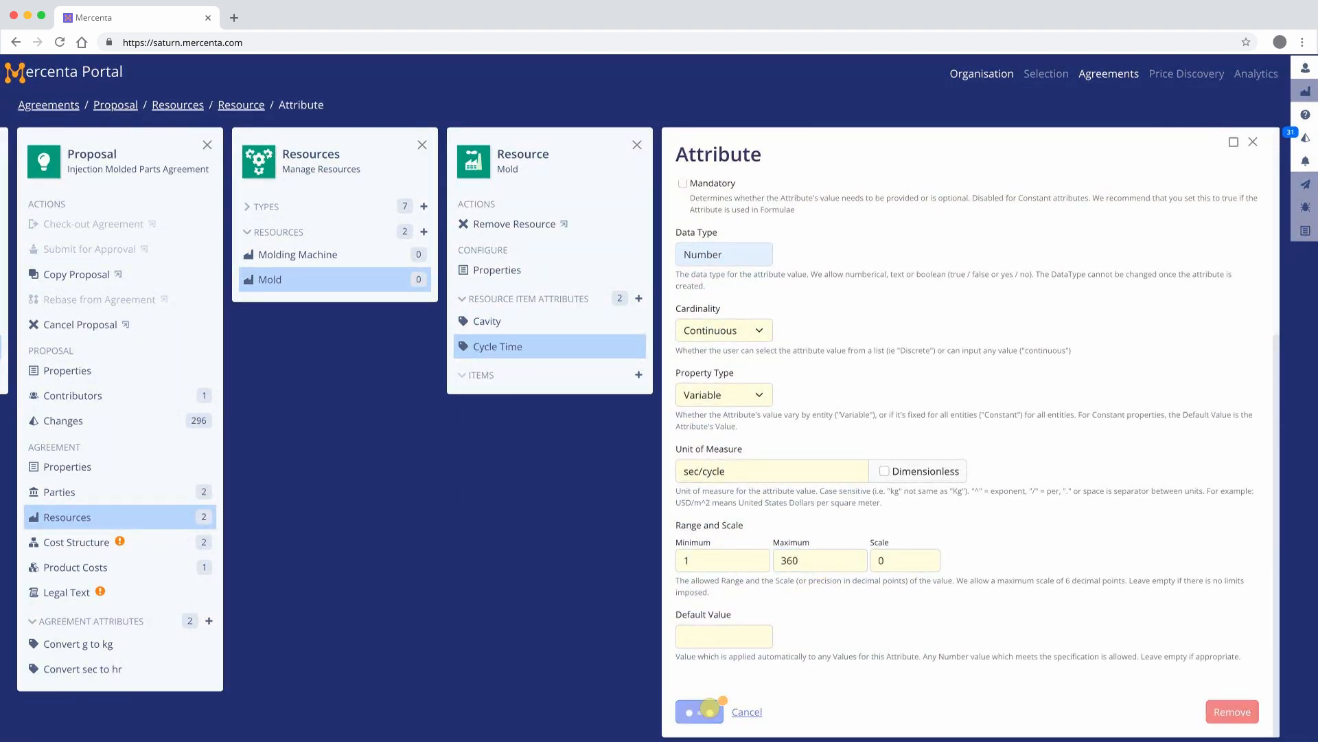
{"action": "left_click", "coordinate": [1253, 142]}
Define a Mold resource item attribute named "Shot Weight" with data type Number and unit g/cycle.
{"action": "left_click", "coordinate": [847, 298]}
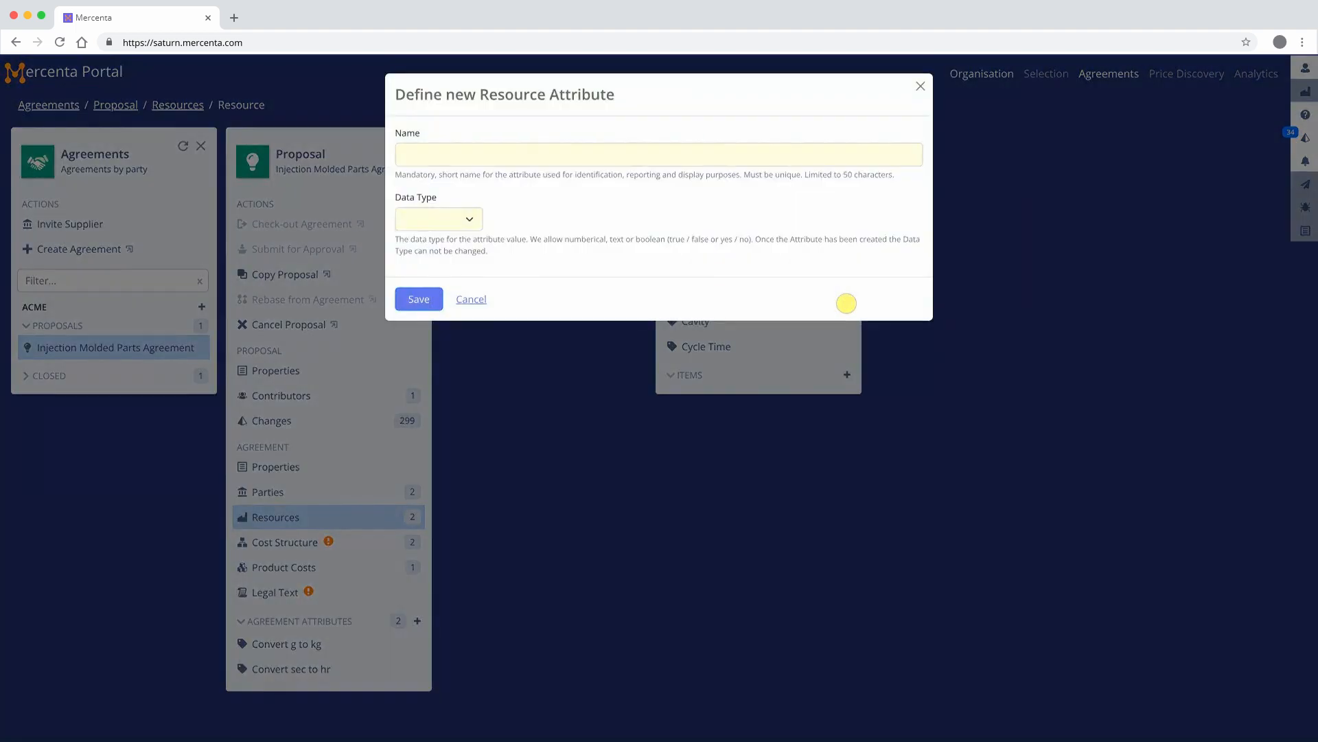
{"action": "left_click", "coordinate": [677, 152]}
{"action": "type", "text": "Shot Weight"}
{"action": "left_click", "coordinate": [462, 218]}
{"action": "left_click", "coordinate": [549, 295]}
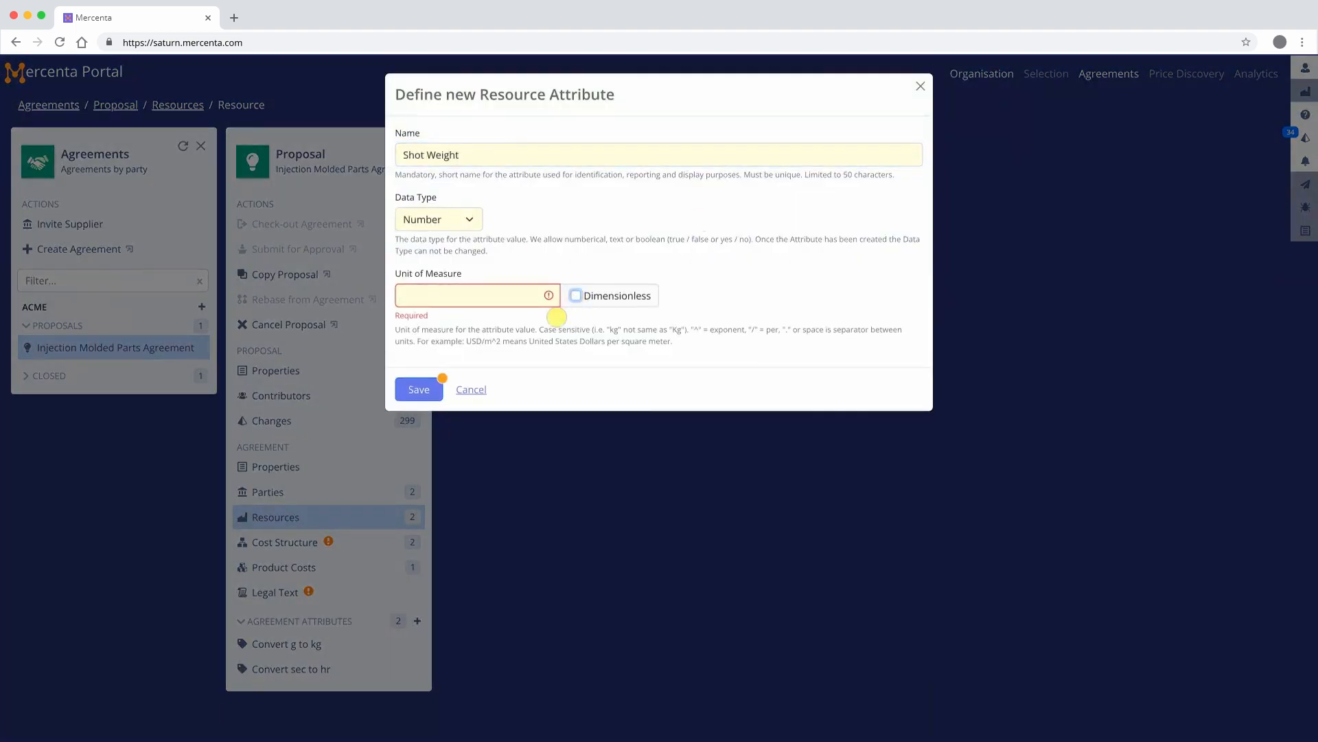
{"action": "type", "text": "g/cycle"}
{"action": "left_click", "coordinate": [434, 376]}
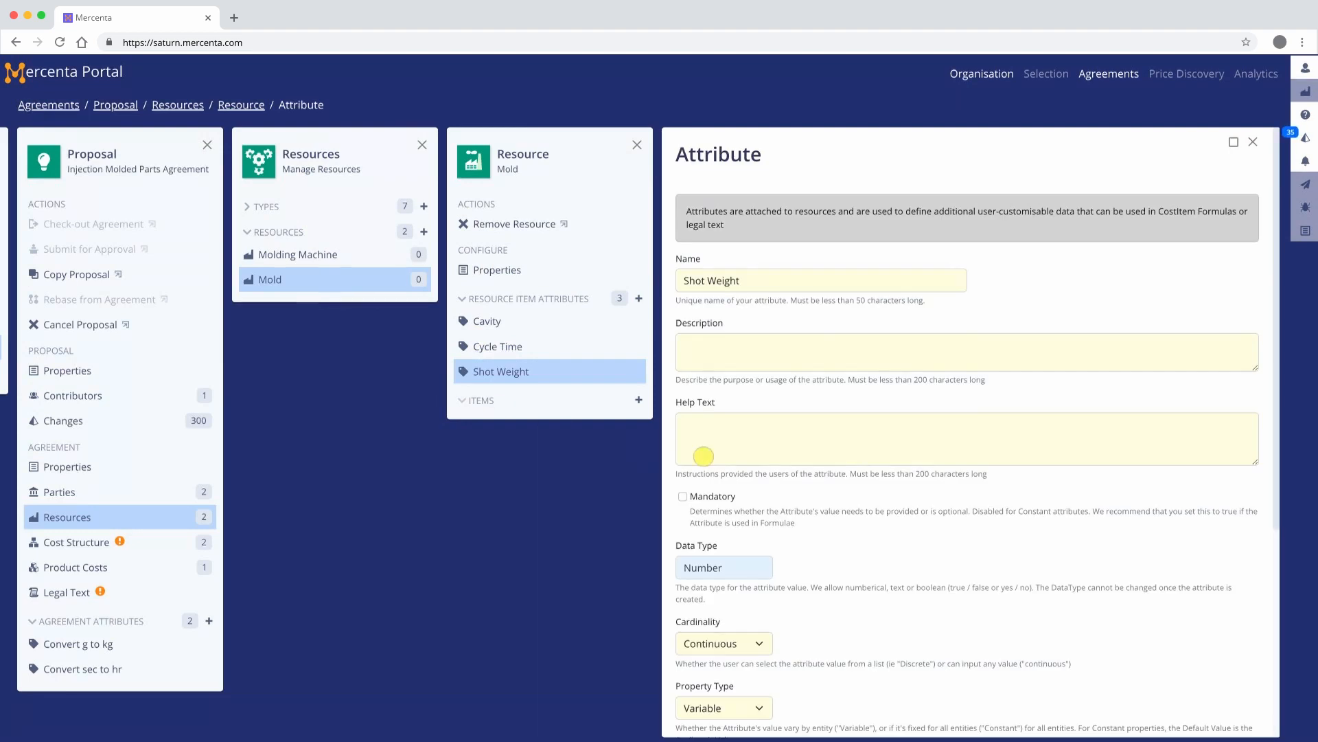
Describe the Shot Weight attribute as "The gross weight of the resin injected into the mold including runner.".
{"action": "scroll", "coordinate": [1095, 465], "scroll_direction": "down", "scroll_amount": 1}
{"action": "left_click", "coordinate": [799, 335]}
{"action": "type", "text": "The gross weight of the resin injected into t"}
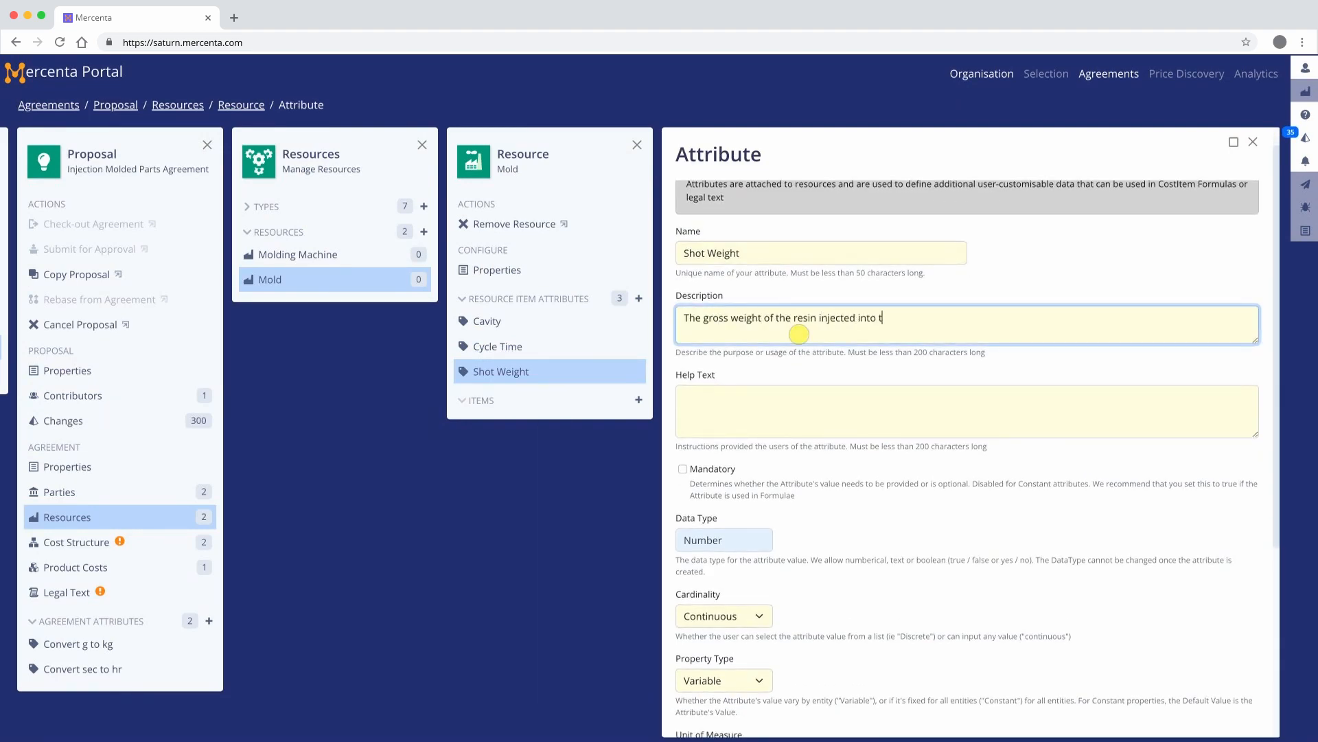
{"action": "type", "text": "he mold including runner."}
Set the Shot Weight help text to "The tool provider will input this value taken from the tool specification.".
{"action": "scroll", "coordinate": [799, 335], "scroll_direction": "down", "scroll_amount": 1}
{"action": "left_click", "coordinate": [800, 335]}
{"action": "type", "text": "The tool provider wil"}
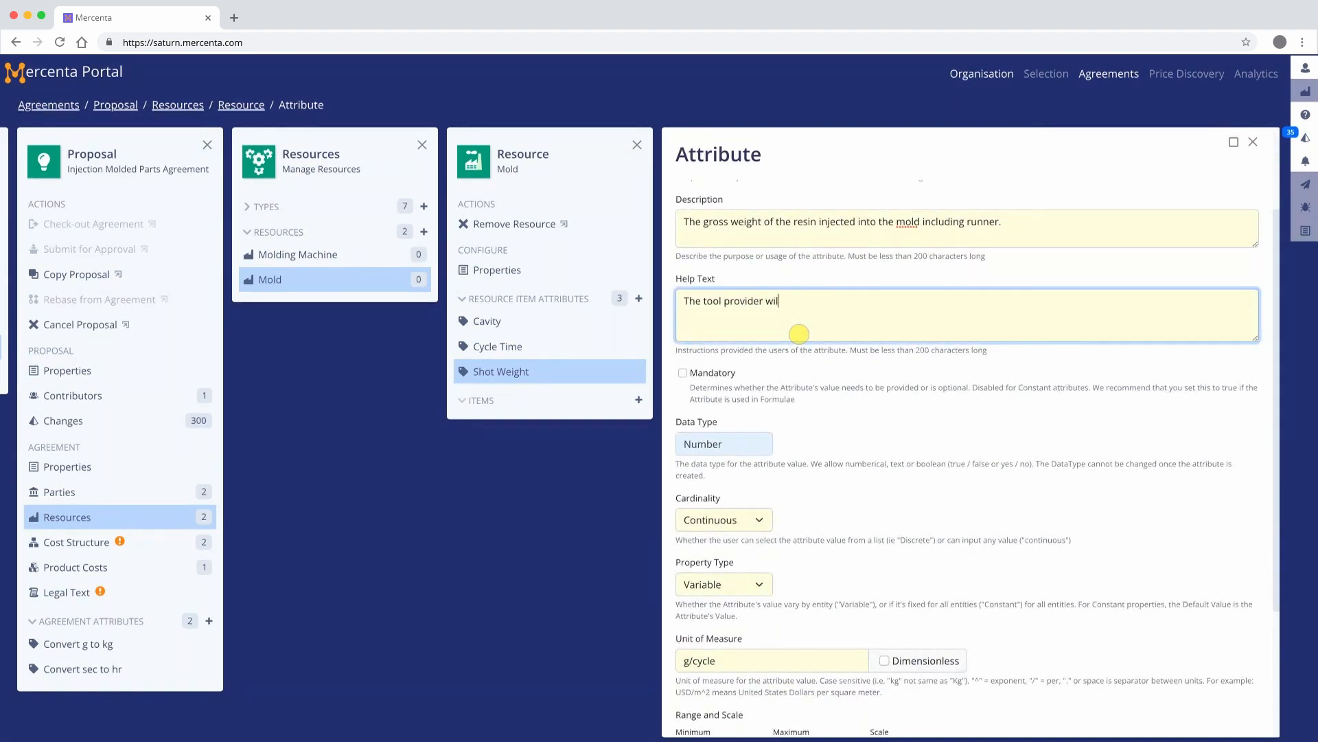
Limit the Shot Weight attribute to a minimum of 1 and a maximum of 3000 with scale 0, and save it.
{"action": "scroll", "coordinate": [800, 334], "scroll_direction": "down", "scroll_amount": 3}
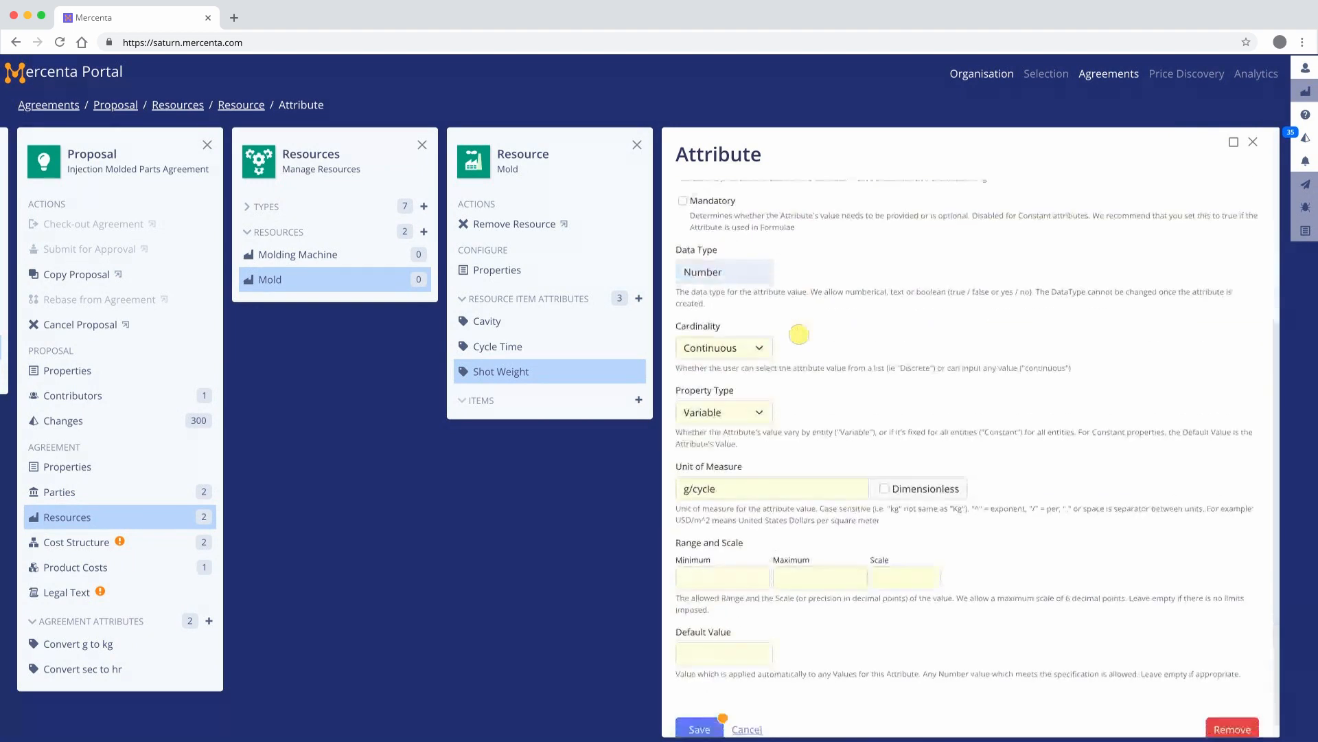
{"action": "left_click", "coordinate": [728, 563]}
{"action": "type", "text": "1"}
{"action": "left_click", "coordinate": [831, 562]}
{"action": "type", "text": "3000"}
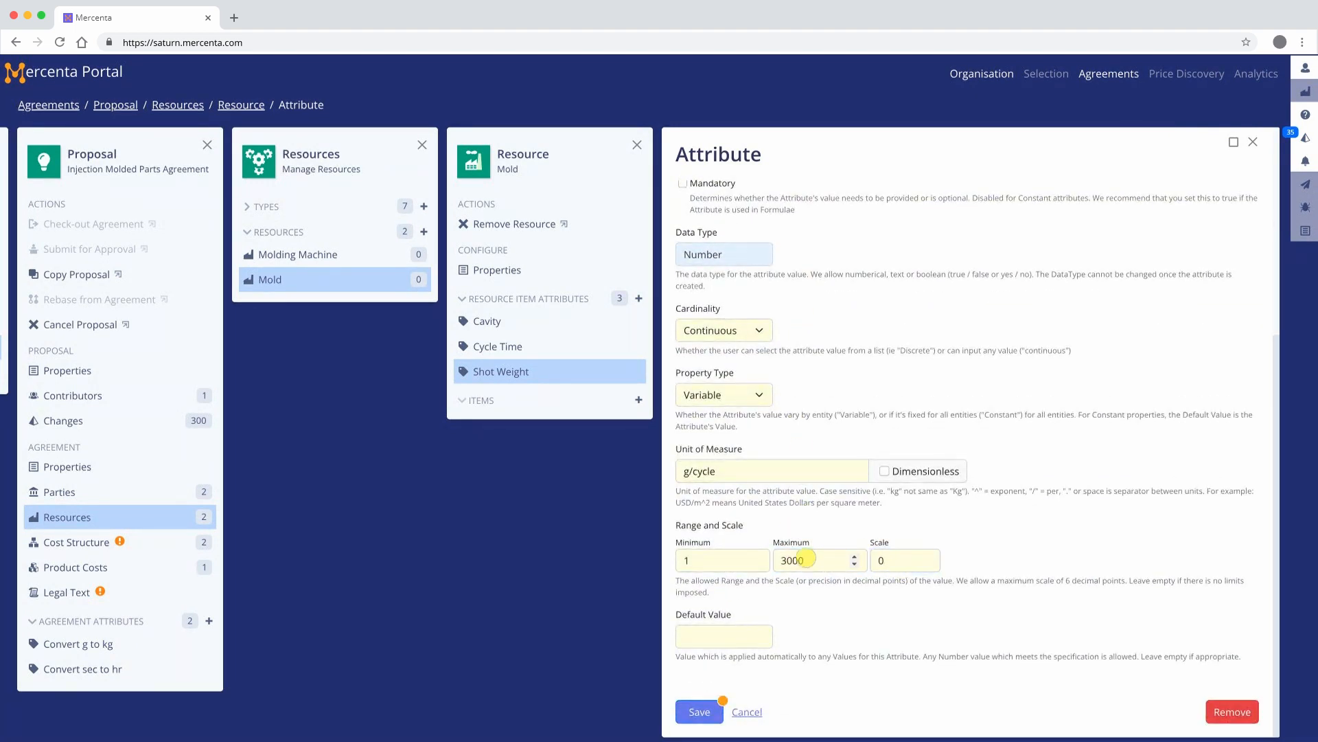
{"action": "left_click", "coordinate": [699, 711]}
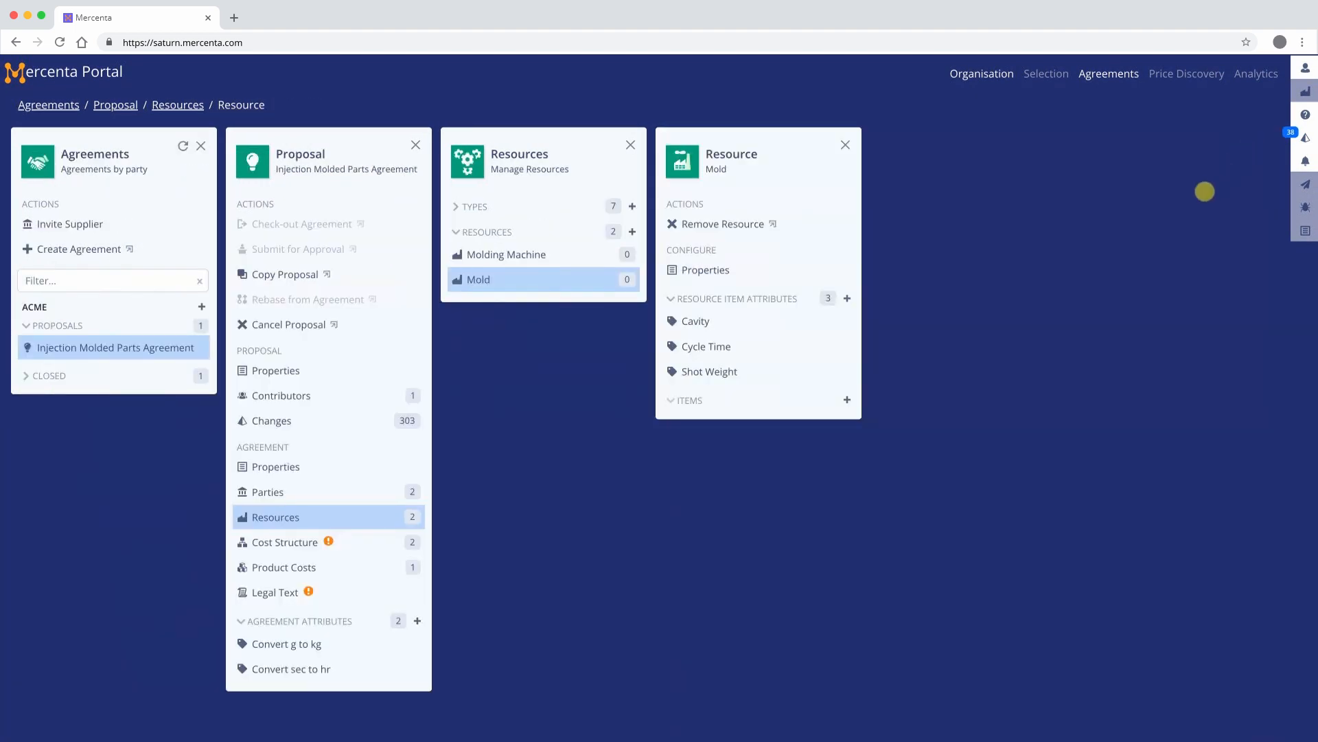
Create a Mold resource item named "Housing Cover 23L Mold" and describe it as "Housing Cover 23L Hot Runner 4 cav mold".
{"action": "left_click", "coordinate": [847, 399]}
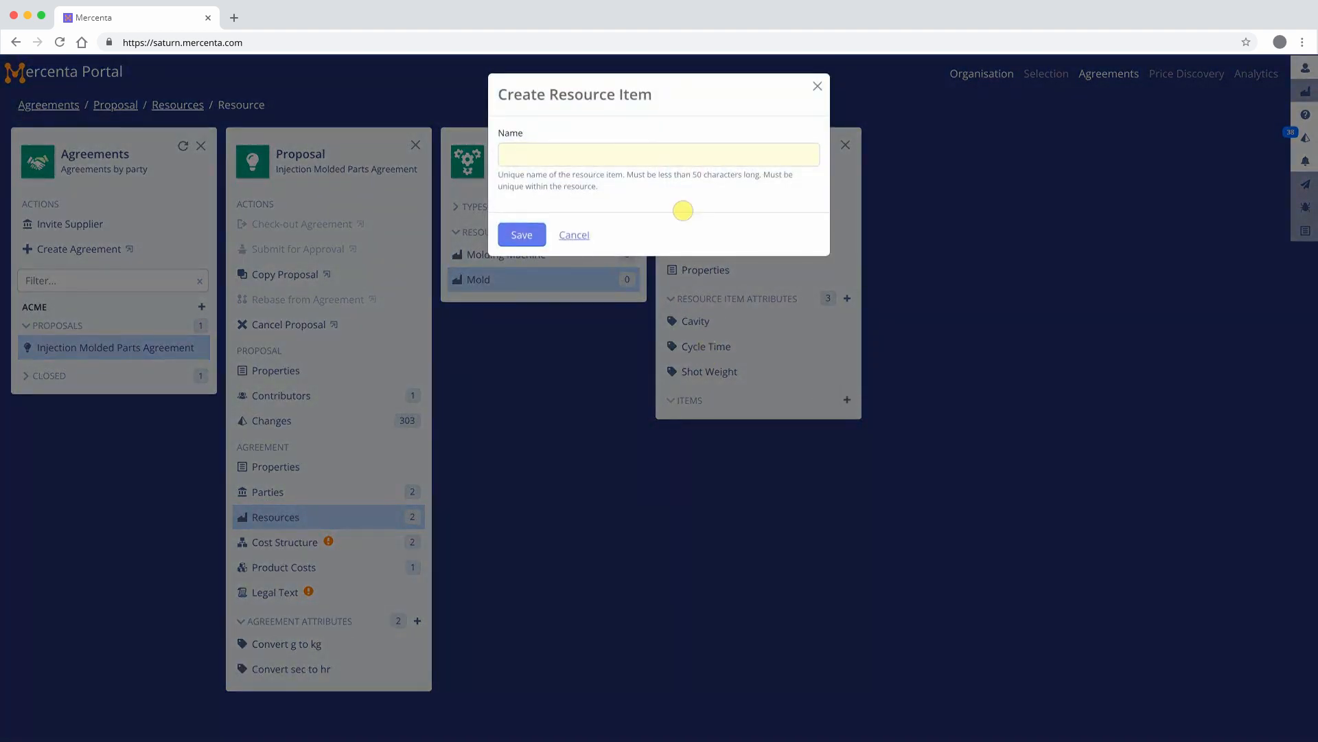
{"action": "left_click", "coordinate": [597, 162]}
{"action": "type", "text": "Housing Cover 23L Mold"}
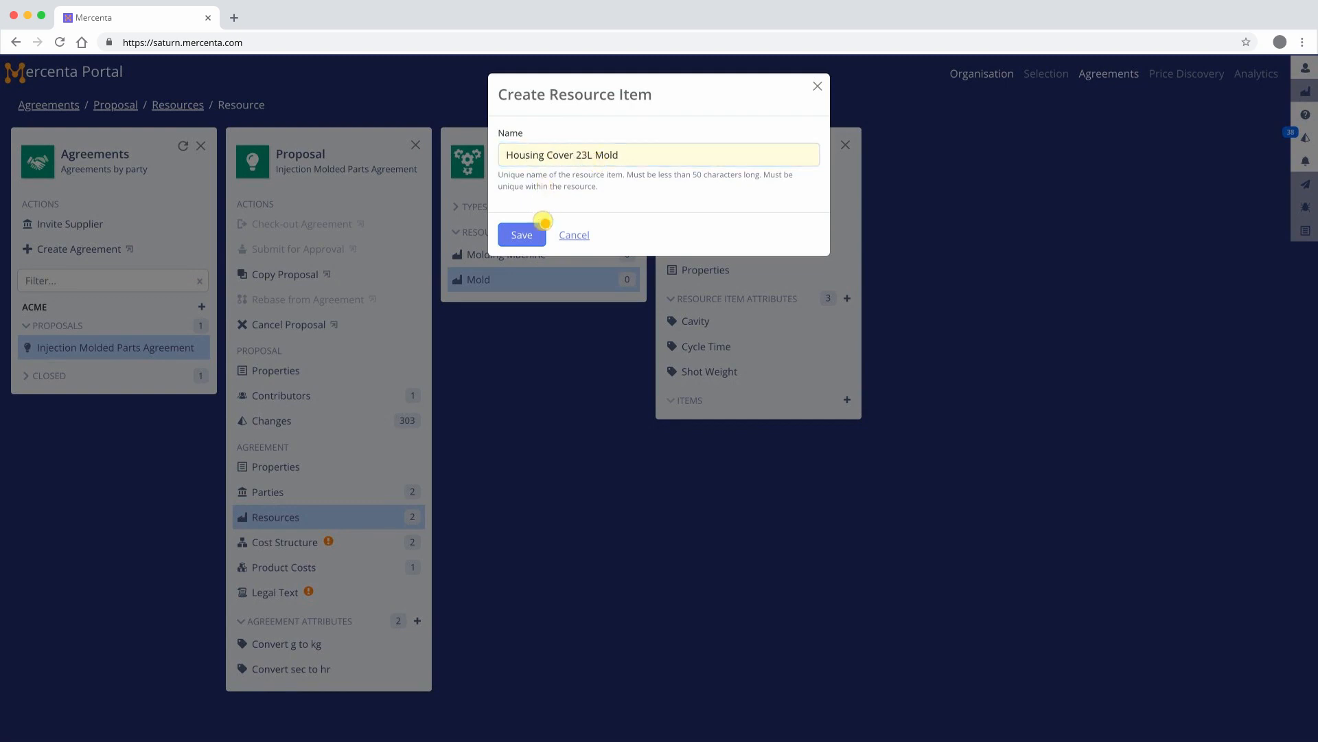
{"action": "left_click", "coordinate": [534, 241]}
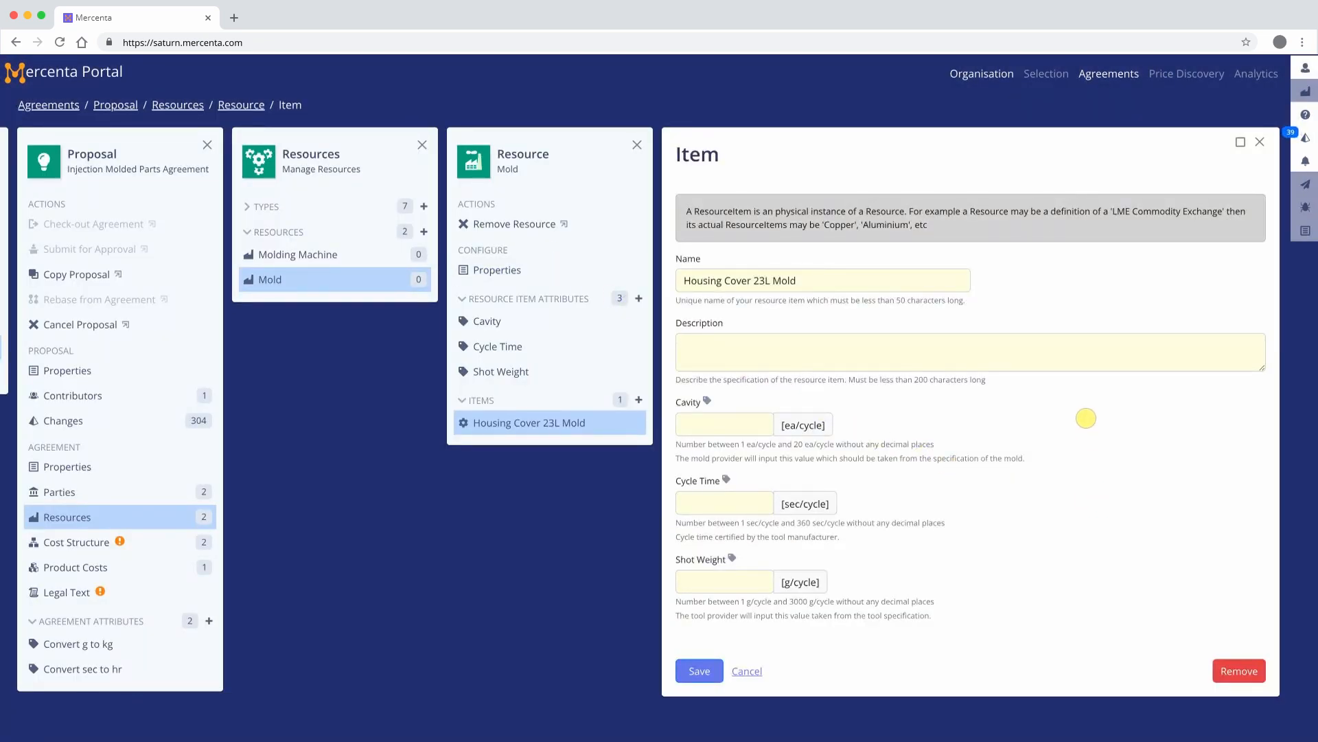
{"action": "left_click", "coordinate": [1024, 369]}
{"action": "type", "text": "Ho"}
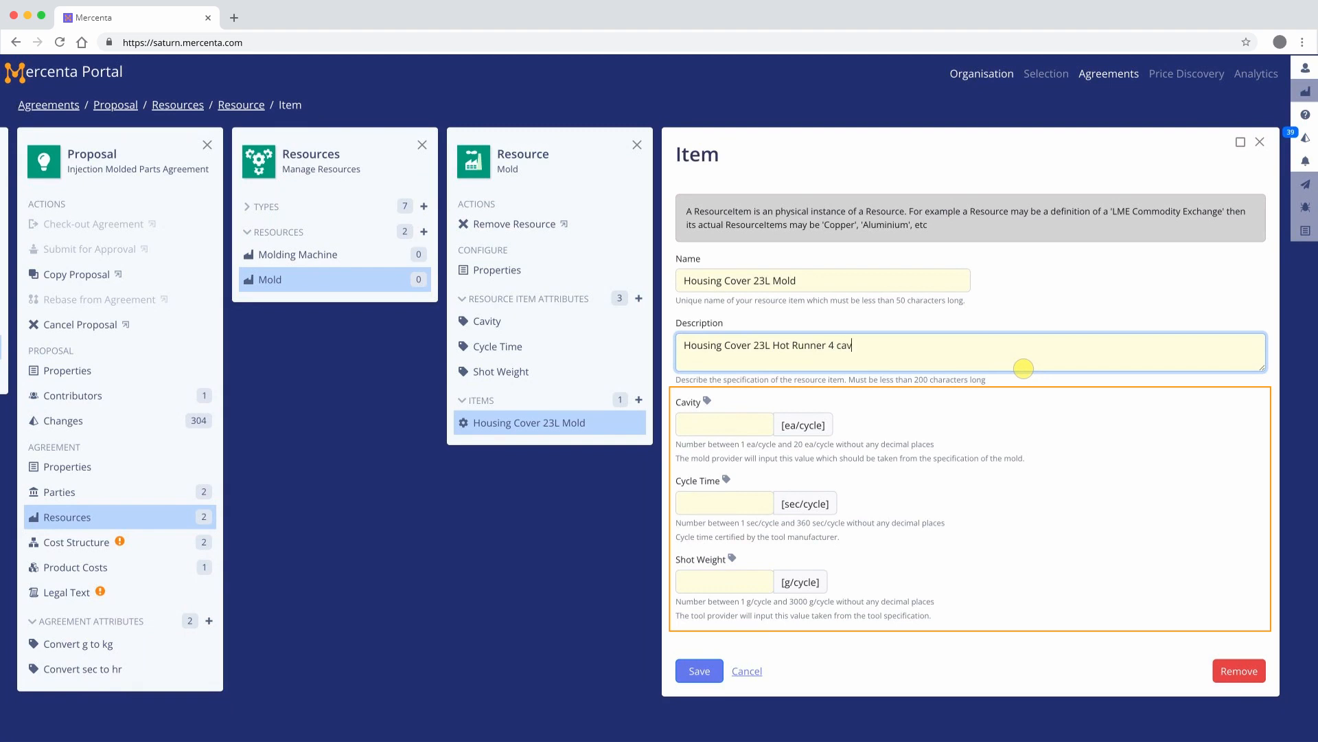
{"action": "key", "text": "Tab"}
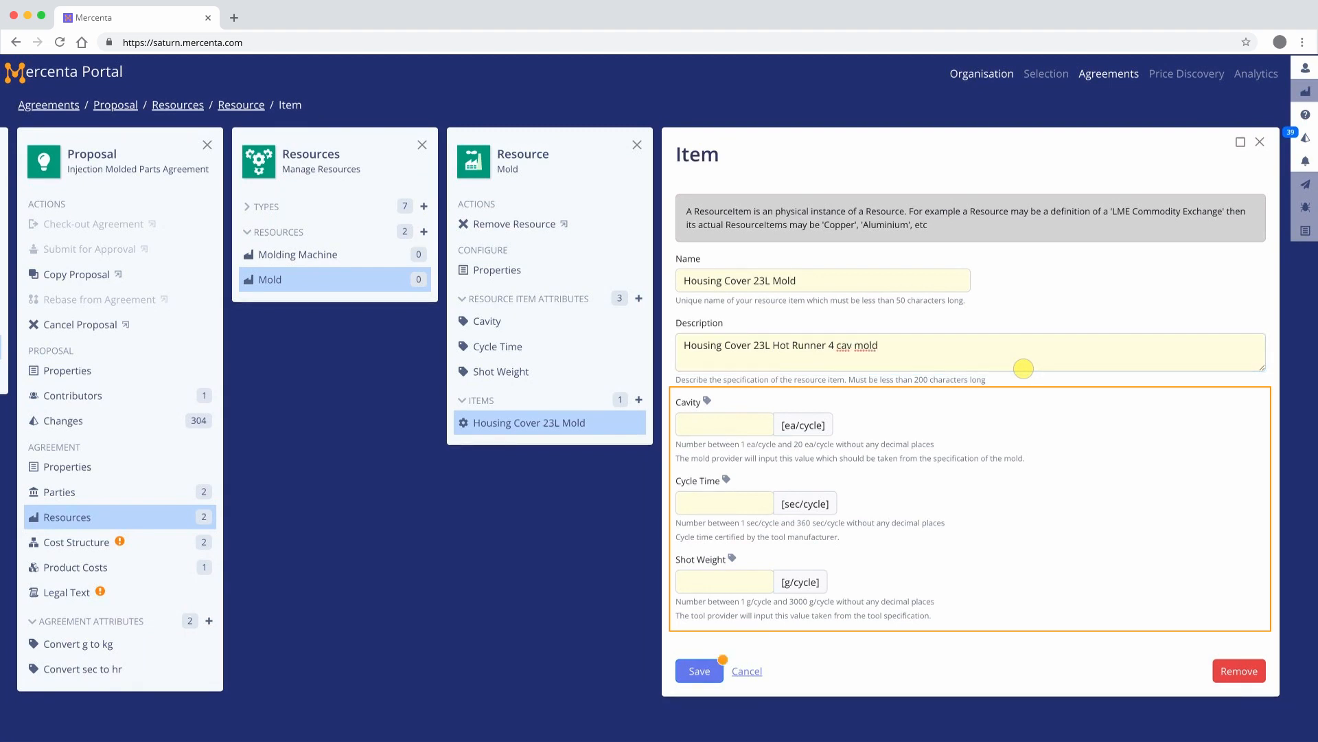
Set the Housing Cover 23L Mold item's Cavity to 4, Cycle Time to 237 sec/cycle and Shot Weight to 237 g/cycle, and save it.
{"action": "left_click", "coordinate": [740, 432]}
{"action": "type", "text": "4"}
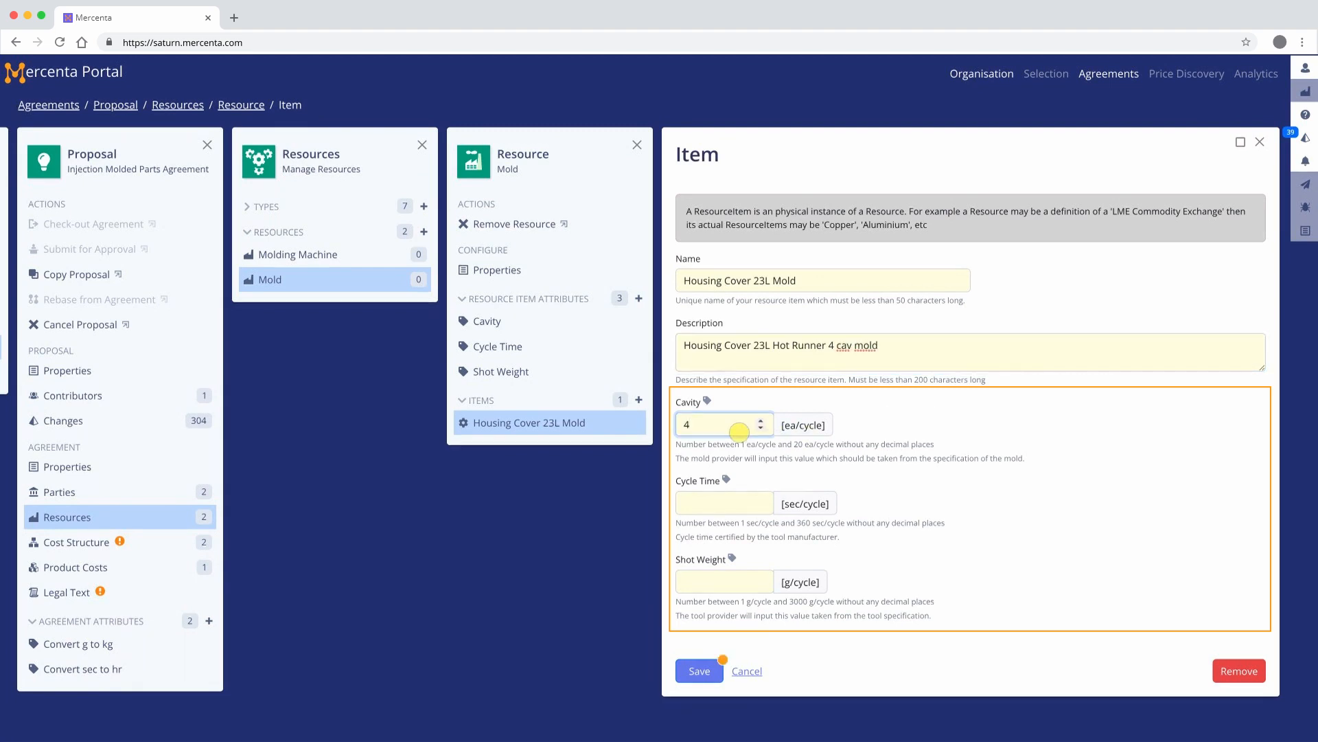
{"action": "key", "text": "Tab"}
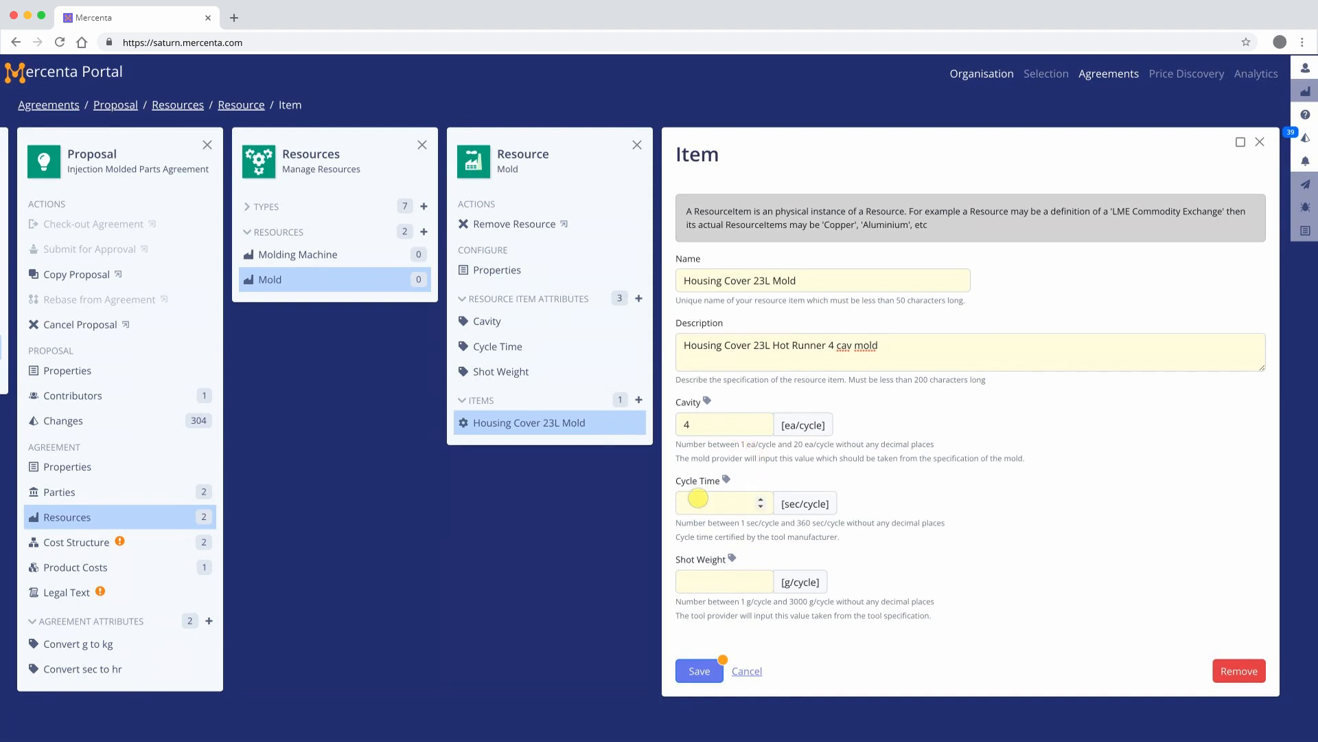
{"action": "type", "text": "237"}
{"action": "left_click", "coordinate": [736, 588]}
{"action": "type", "text": "23"}
{"action": "left_click", "coordinate": [694, 668]}
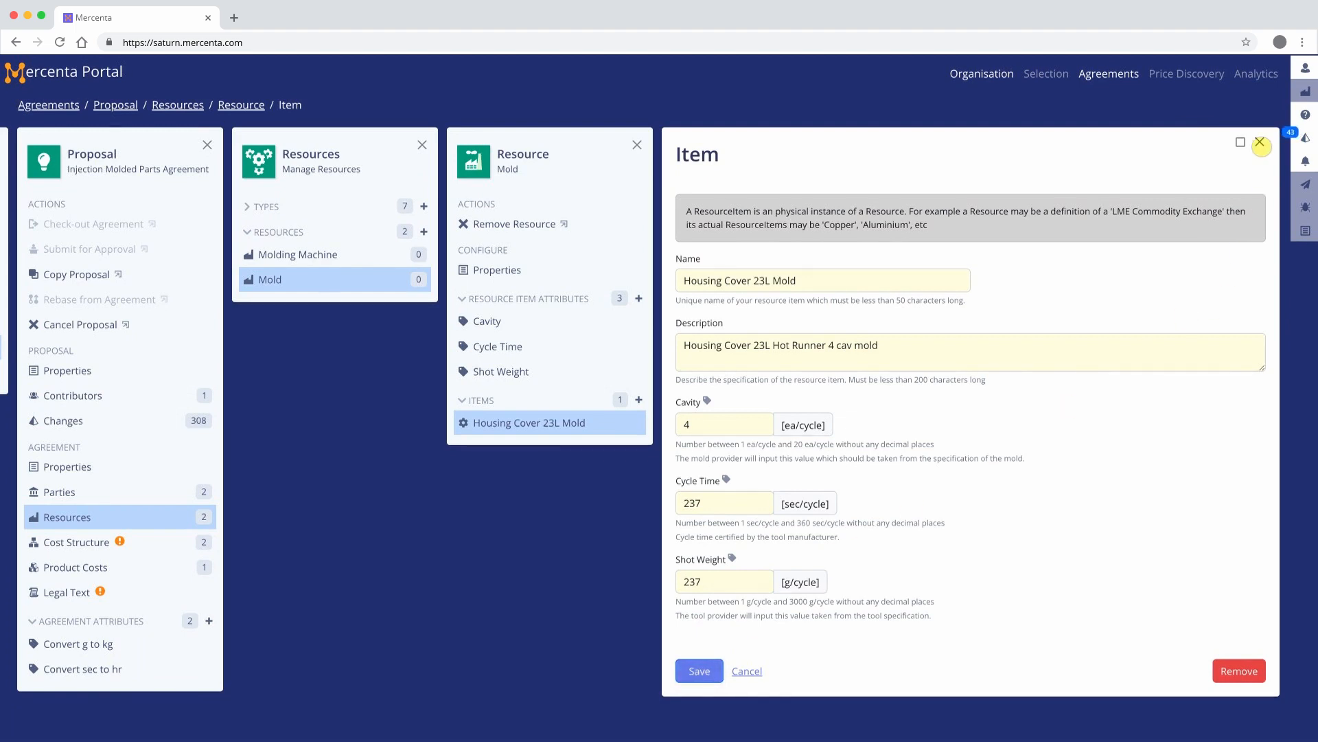
{"action": "left_click", "coordinate": [1260, 143]}
Create a new resource named "Resin" of type Material in the Injection Molded Parts Agreement proposal.
{"action": "left_click", "coordinate": [633, 232]}
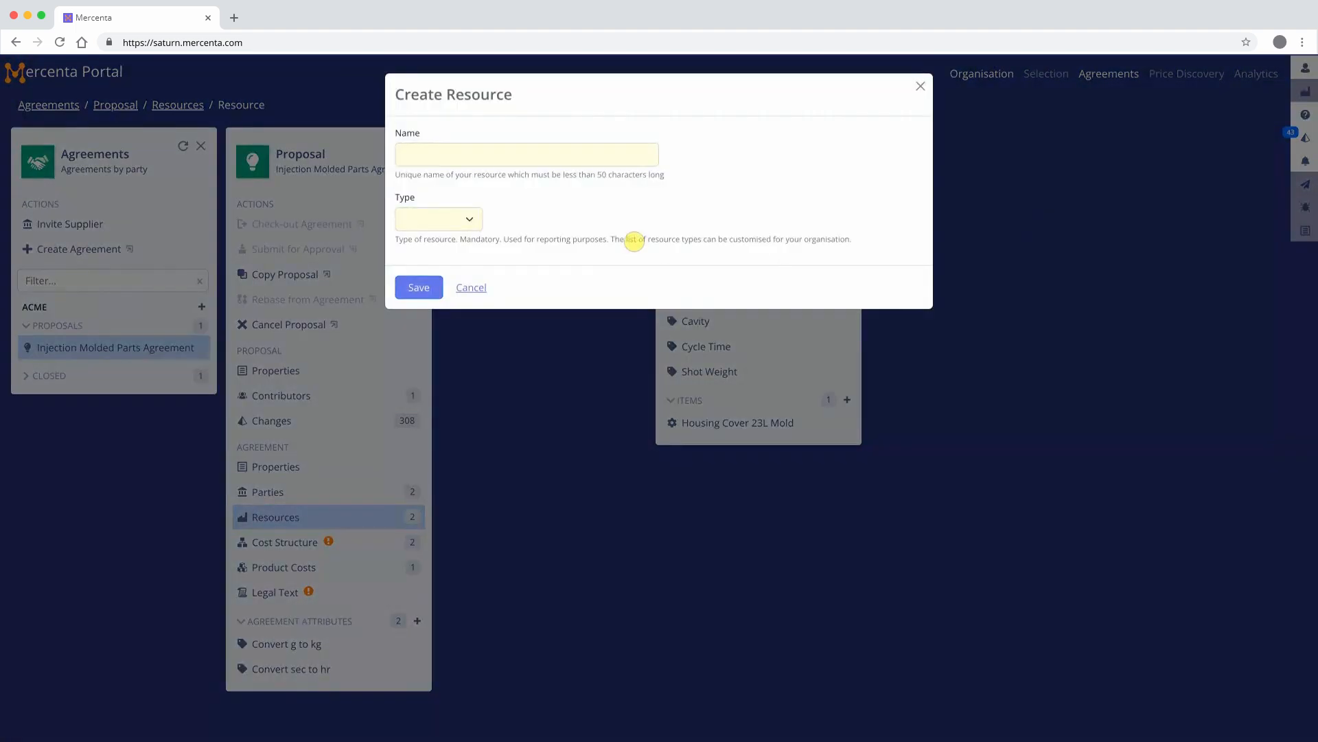
{"action": "left_click", "coordinate": [577, 154]}
{"action": "type", "text": "Resin"}
{"action": "left_click", "coordinate": [465, 214]}
{"action": "left_click", "coordinate": [465, 214]}
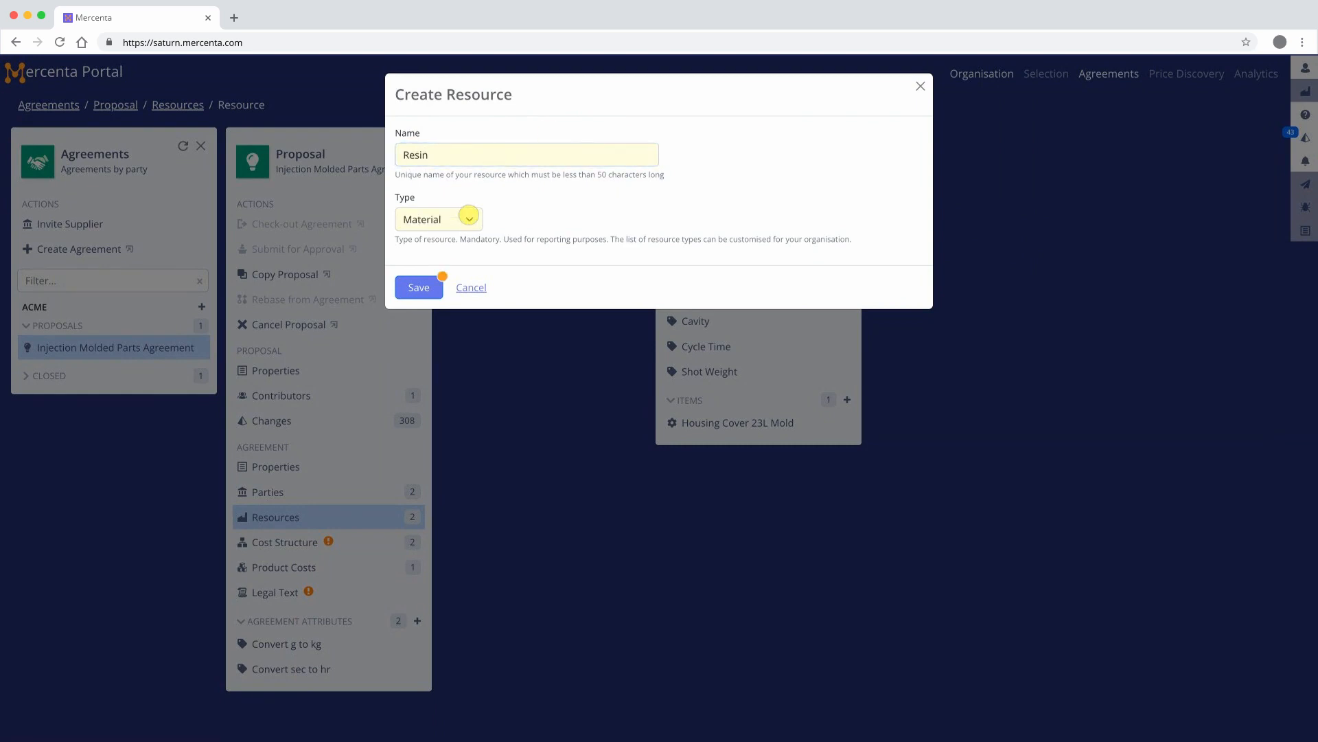
{"action": "left_click", "coordinate": [431, 287]}
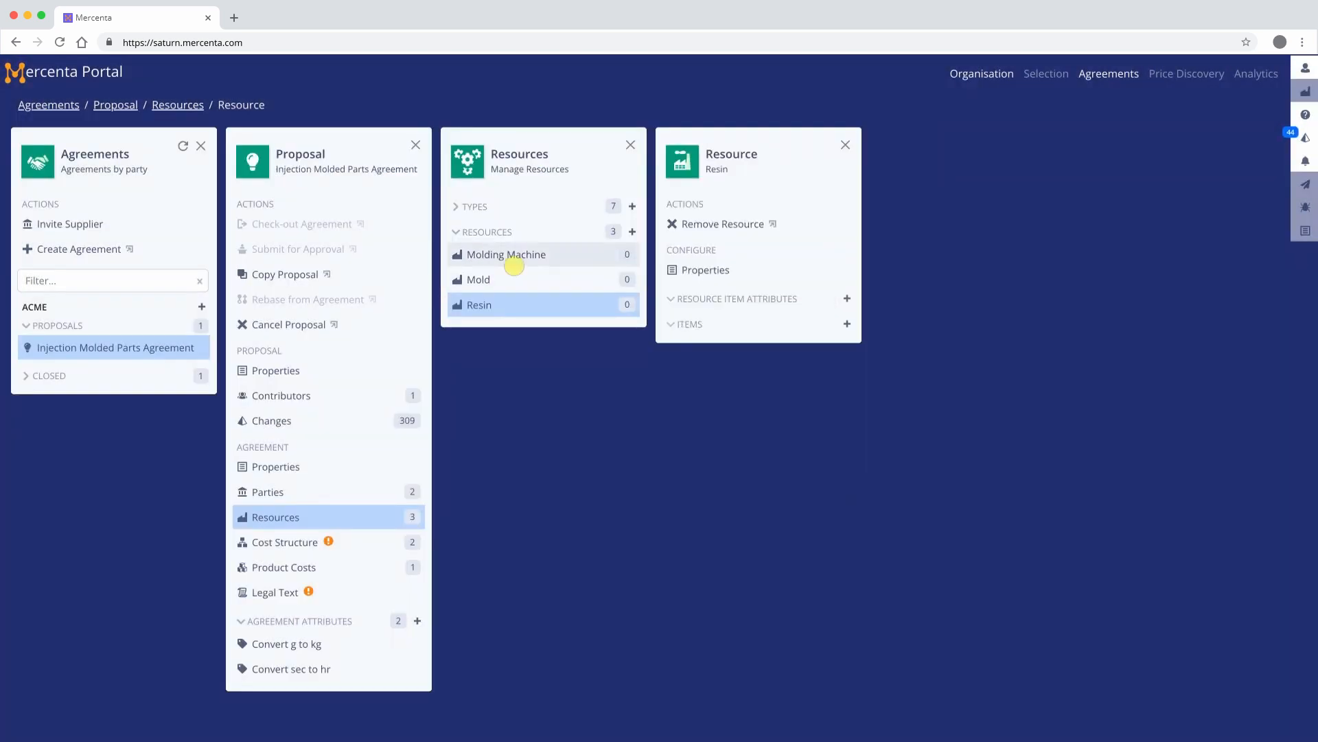
Describe the Resin resource as "Resins purchased by the Supplier for producing the Products" and save its properties.
{"action": "left_click", "coordinate": [687, 269]}
{"action": "left_click", "coordinate": [814, 329]}
{"action": "type", "text": "Resins purchased by the Supplier for producing the Products"}
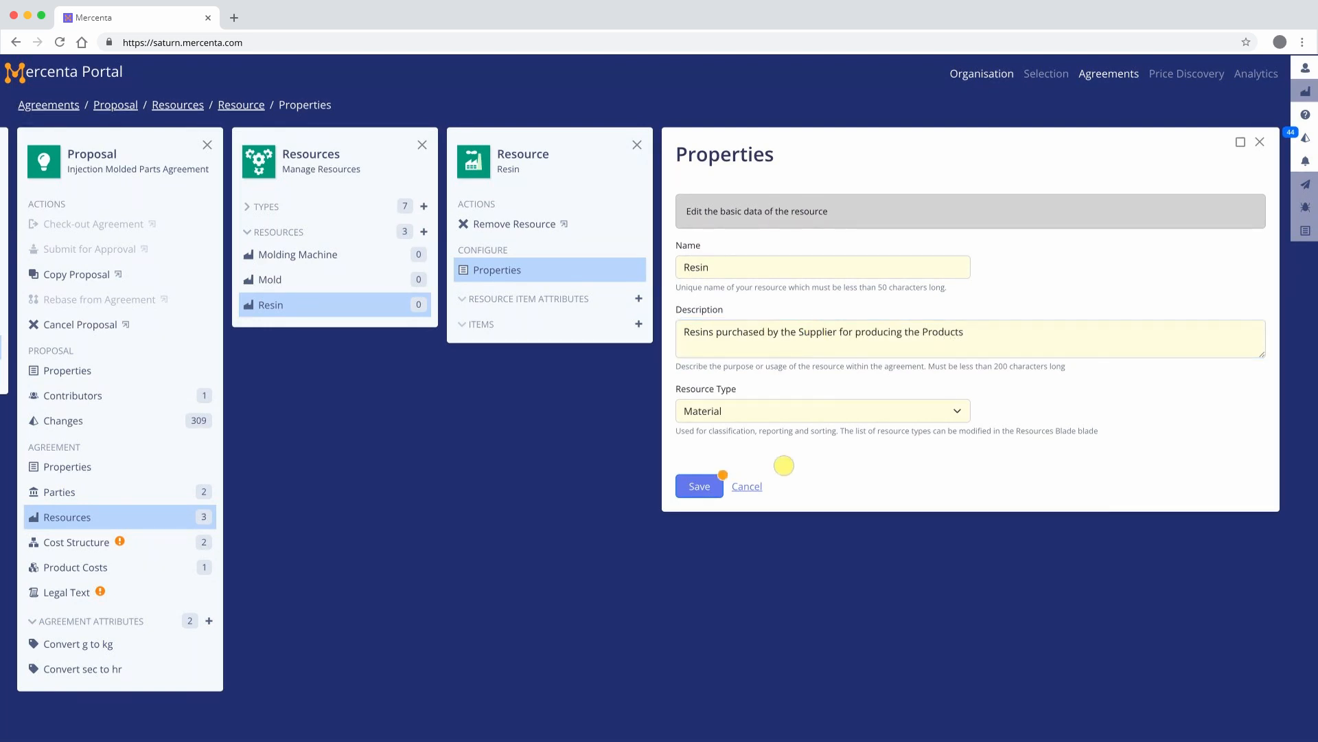
{"action": "left_click", "coordinate": [710, 487]}
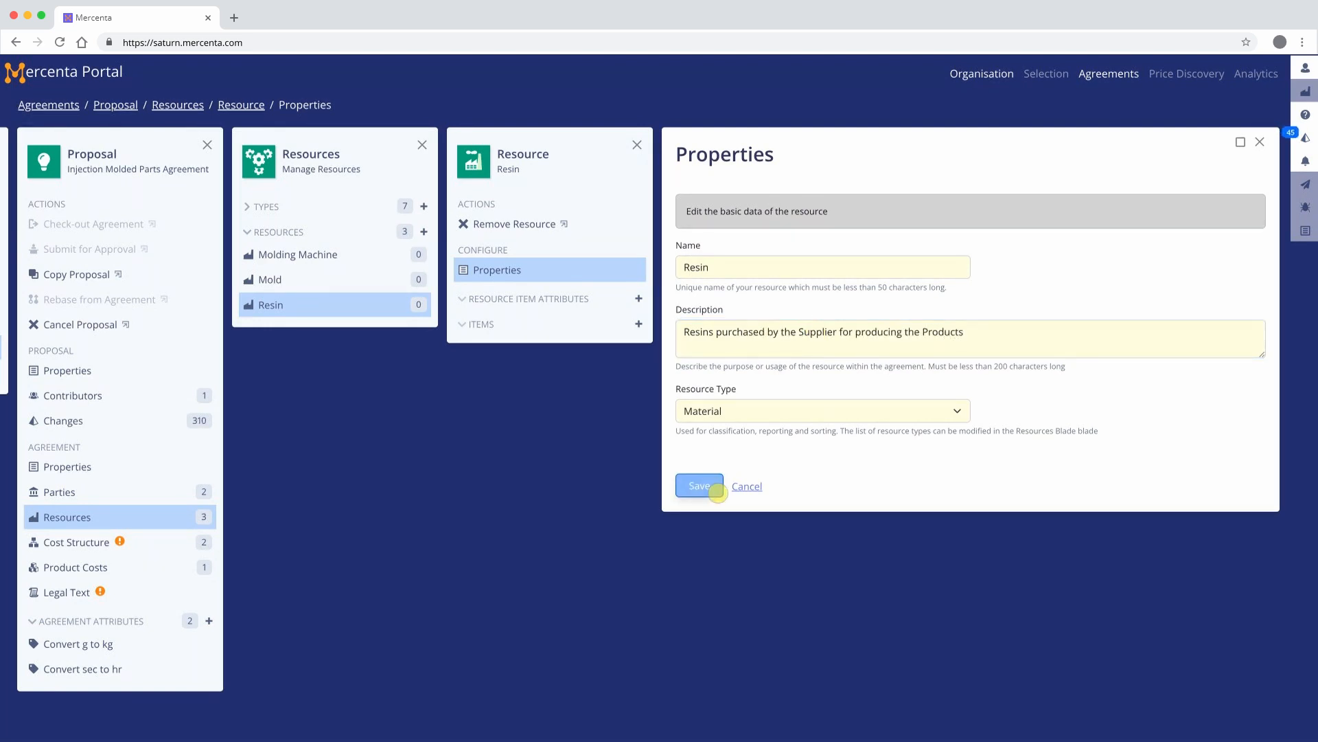
{"action": "left_click", "coordinate": [1261, 143]}
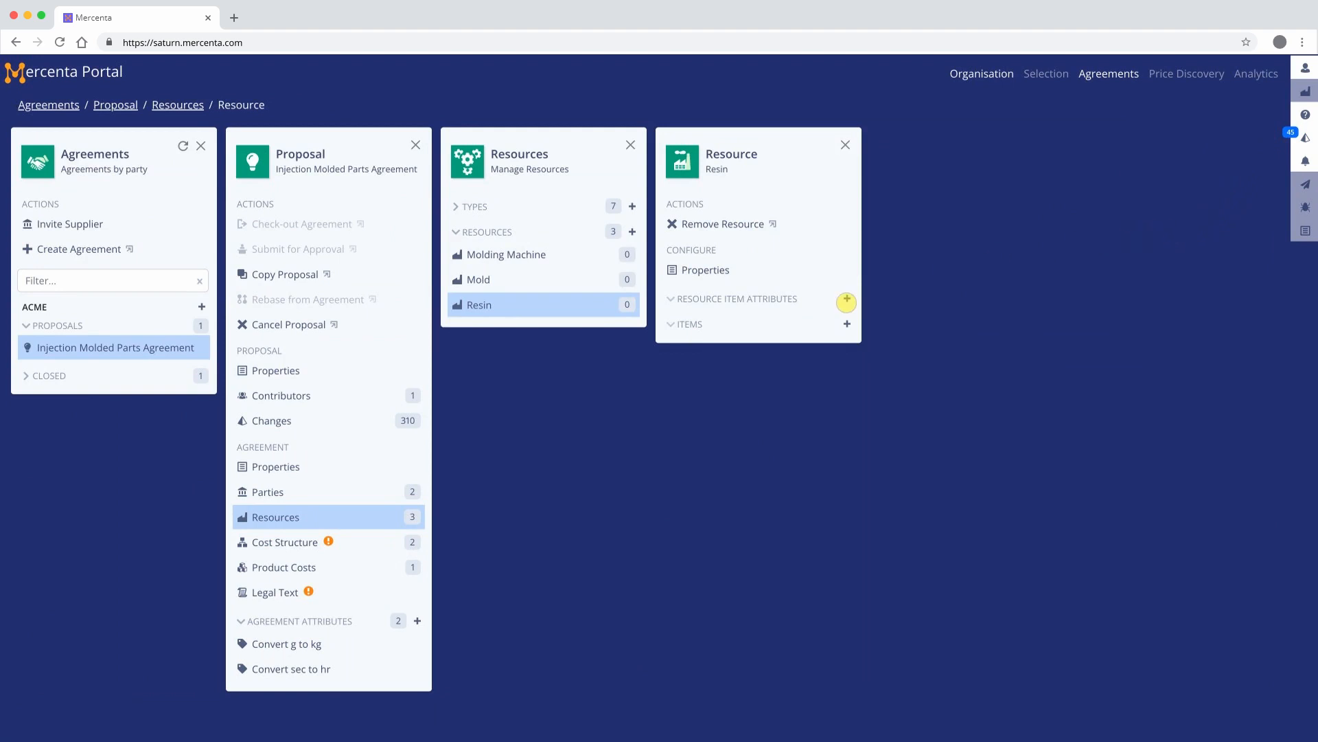
Define a Resin resource item attribute named "Price" with data type Number and unit of measure g/cycle.
{"action": "left_click", "coordinate": [847, 300]}
{"action": "left_click", "coordinate": [821, 150]}
{"action": "type", "text": "Price"}
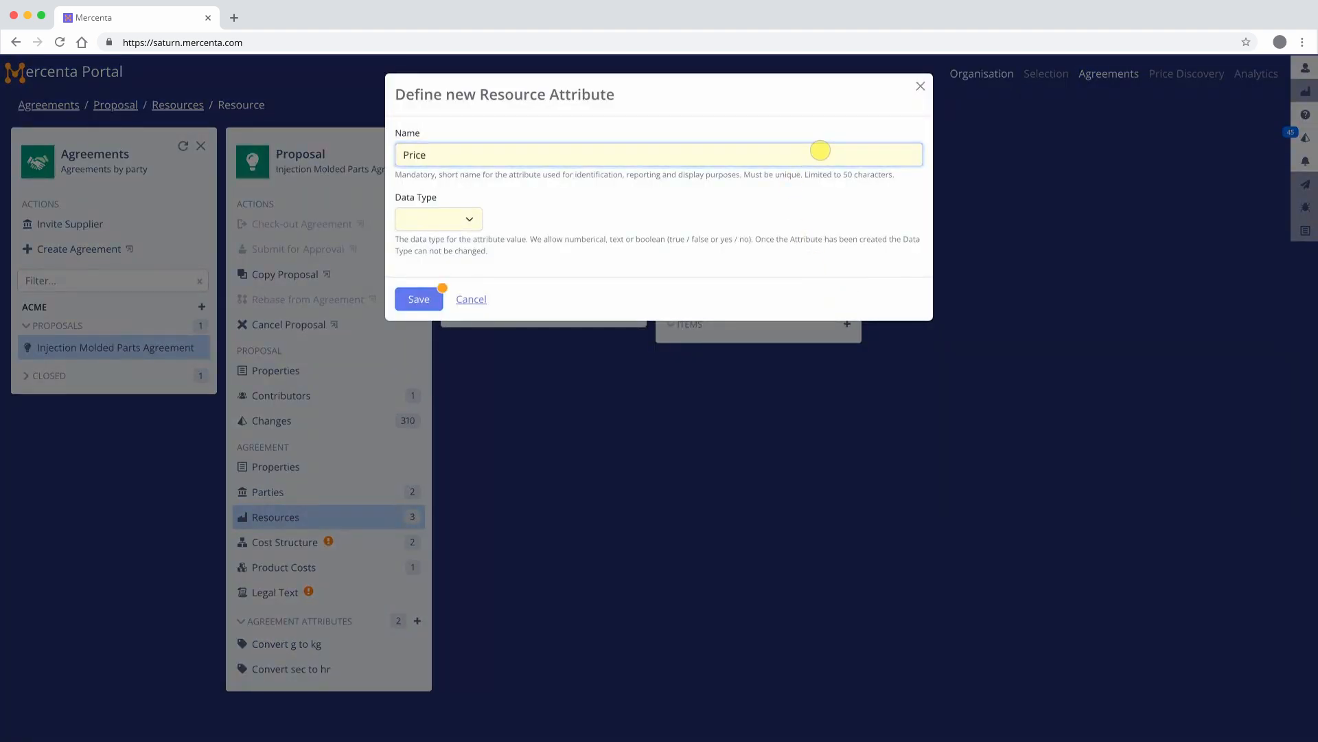
{"action": "left_click", "coordinate": [447, 220]}
{"action": "left_click", "coordinate": [576, 296]}
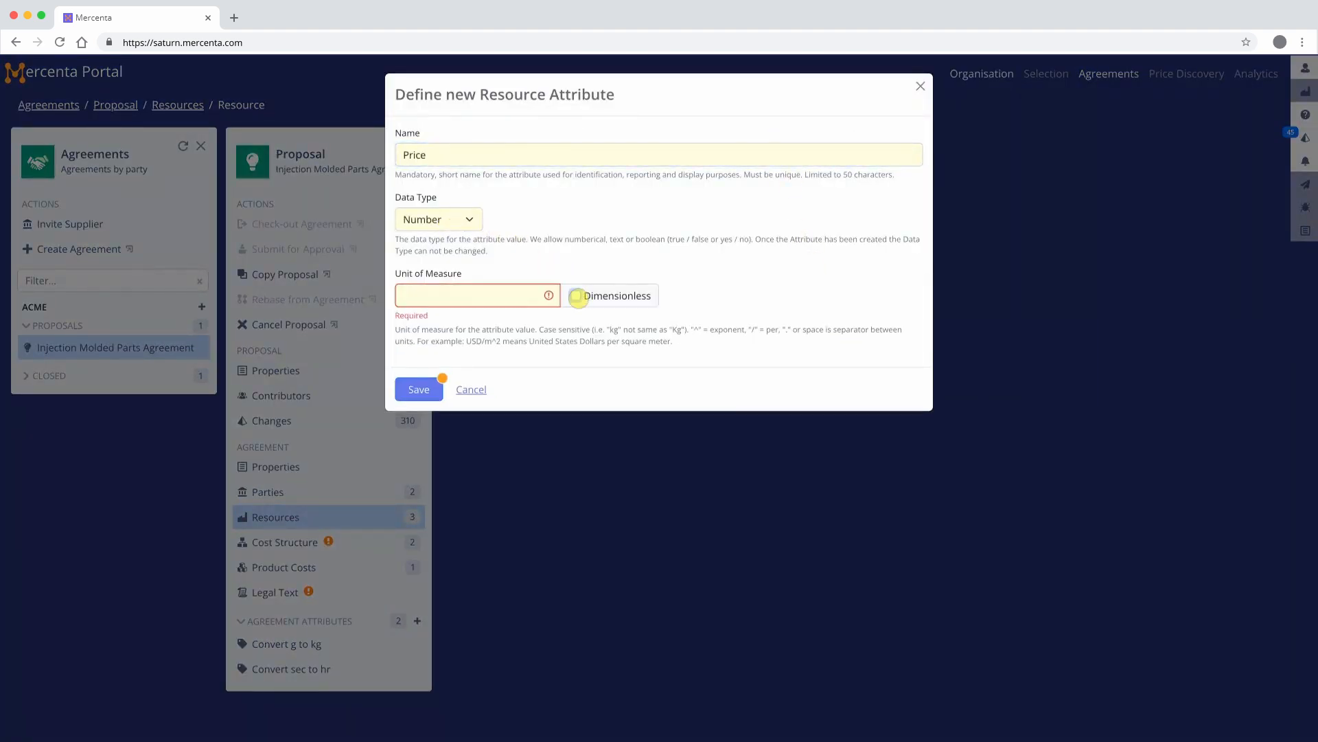
{"action": "left_click", "coordinate": [471, 296]}
{"action": "type", "text": "g/cycle"}
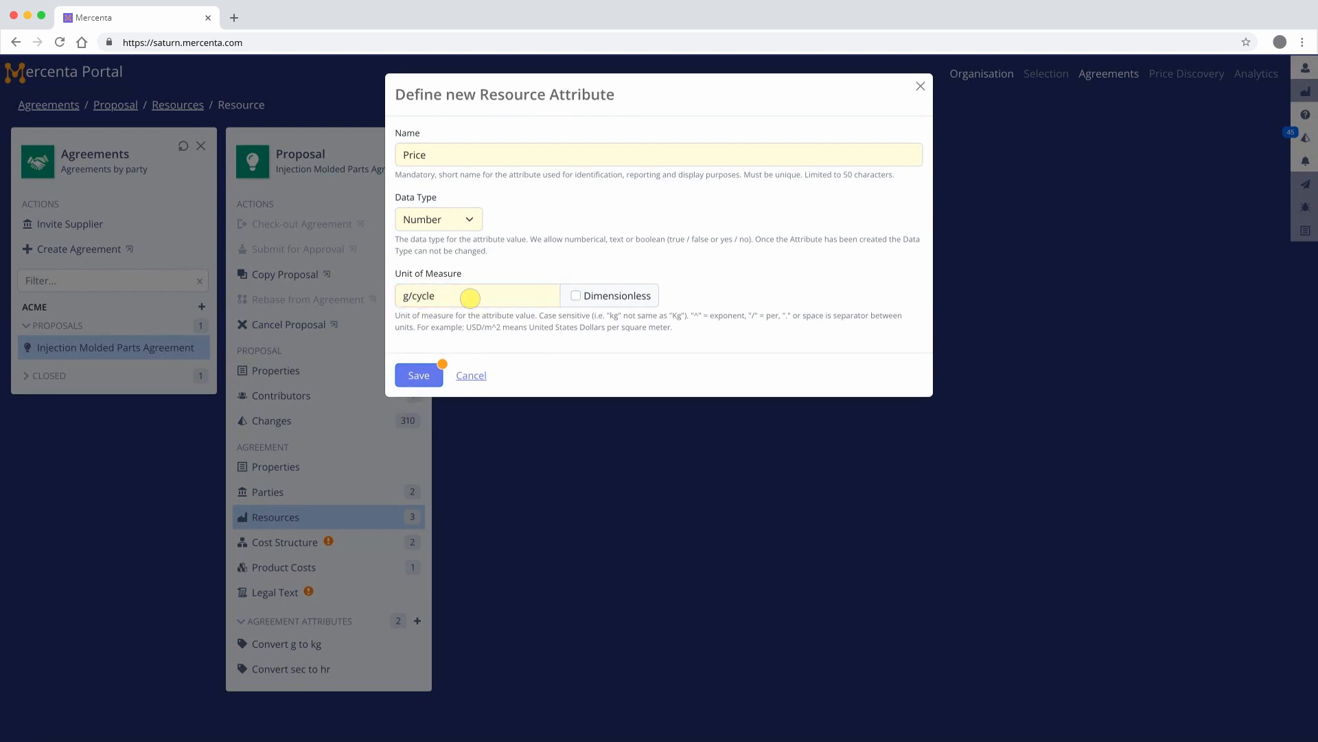
{"action": "left_click", "coordinate": [419, 375]}
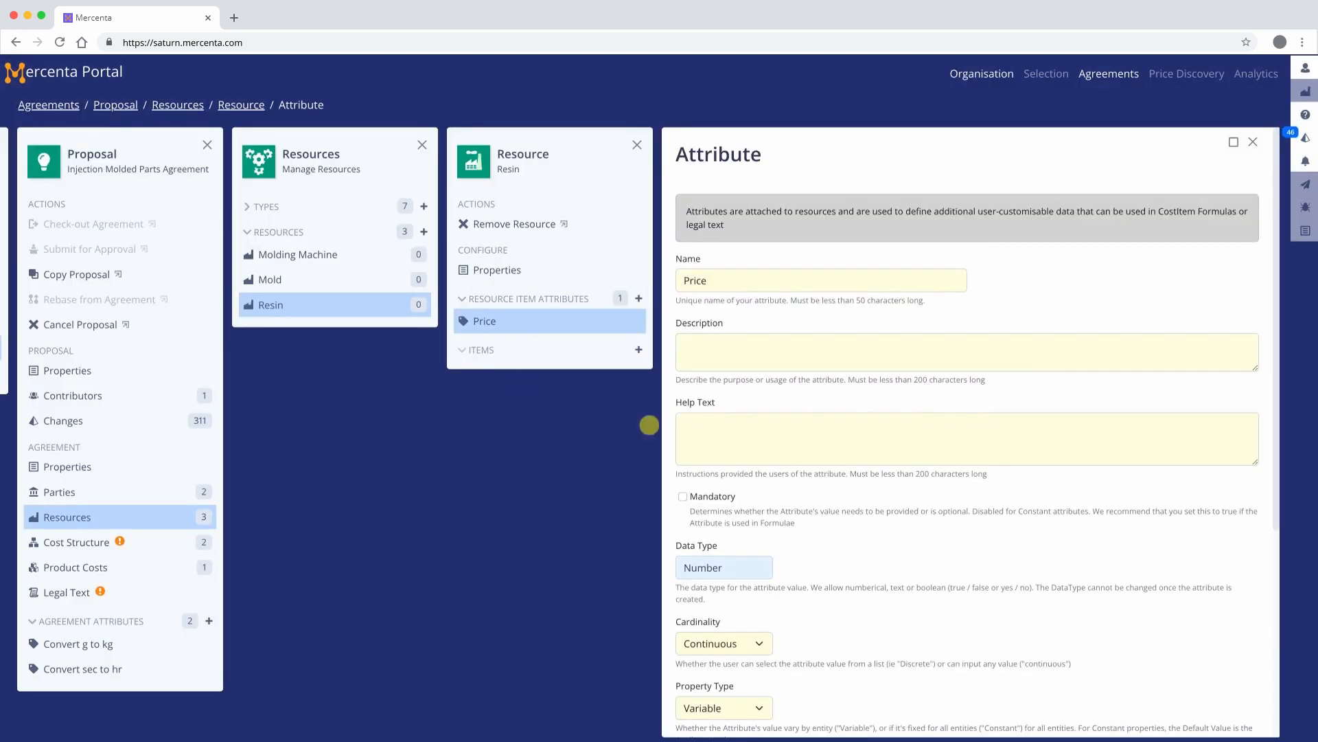
Describe Price as "Price of the resin (INCOTERMS DDP)" with help text "Supplier will provide this value. Includes purchase price and all logistics and import costs".
{"action": "left_click", "coordinate": [1010, 328]}
{"action": "type", "text": "Price of the resin (INCOTERMS DDP"}
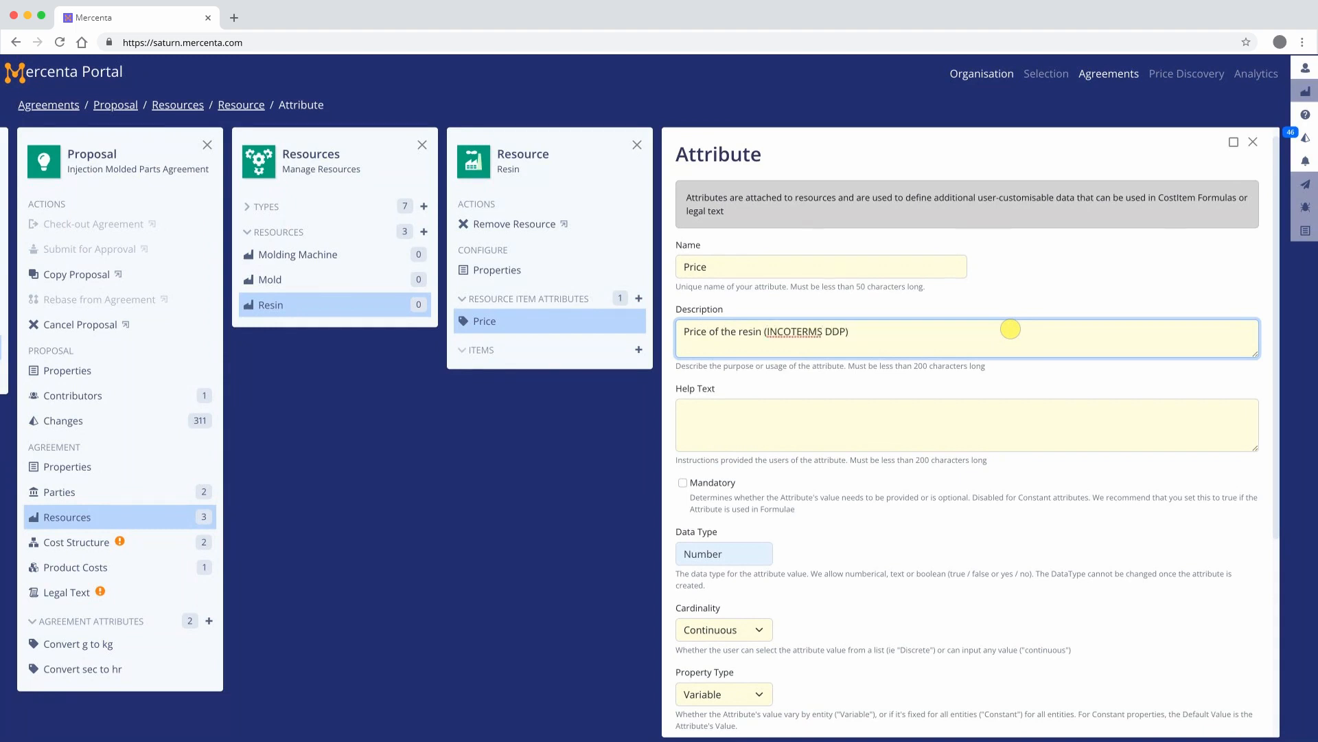
{"action": "key", "text": "Tab"}
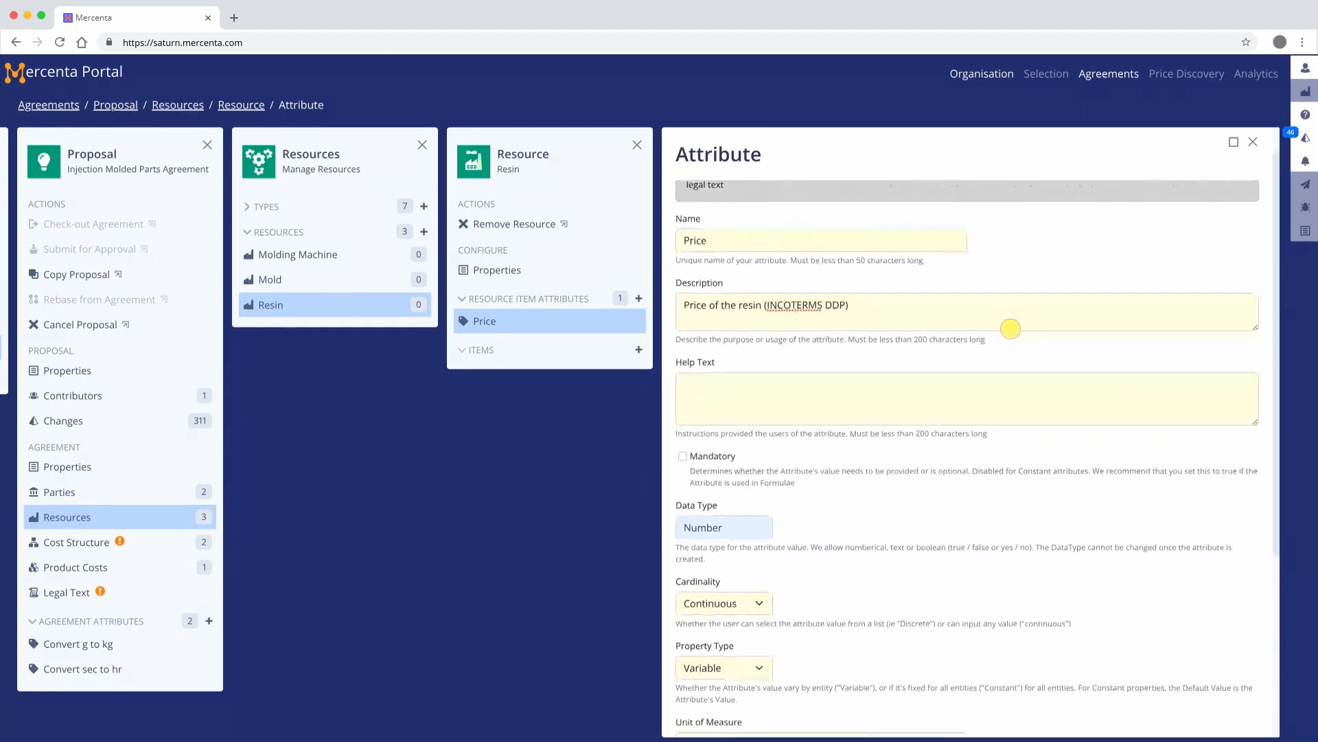
{"action": "type", "text": "Supplier will provide this value. Includes purchase price and al"}
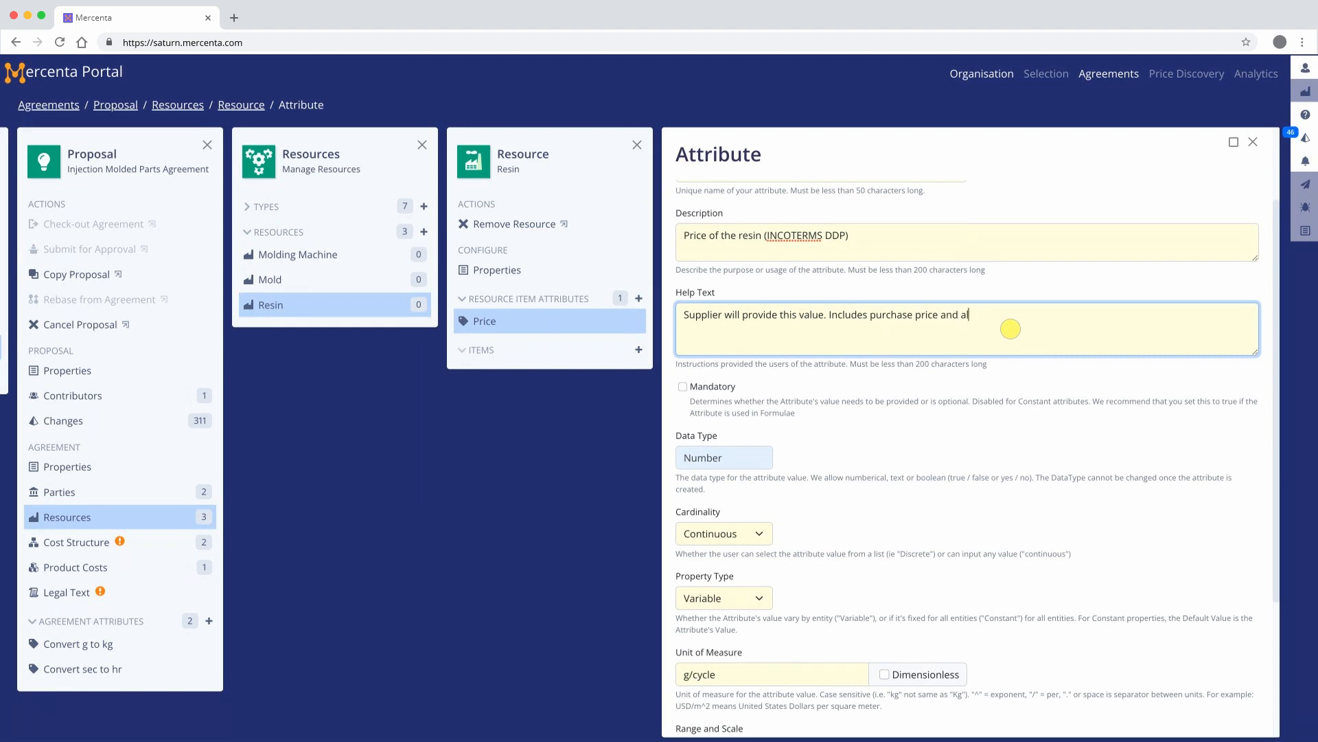
Set the Price attribute's minimum to 0.00, maximum to 5.00 and scale to 2, and save it.
{"action": "scroll", "coordinate": [1011, 329], "scroll_direction": "down", "scroll_amount": 3}
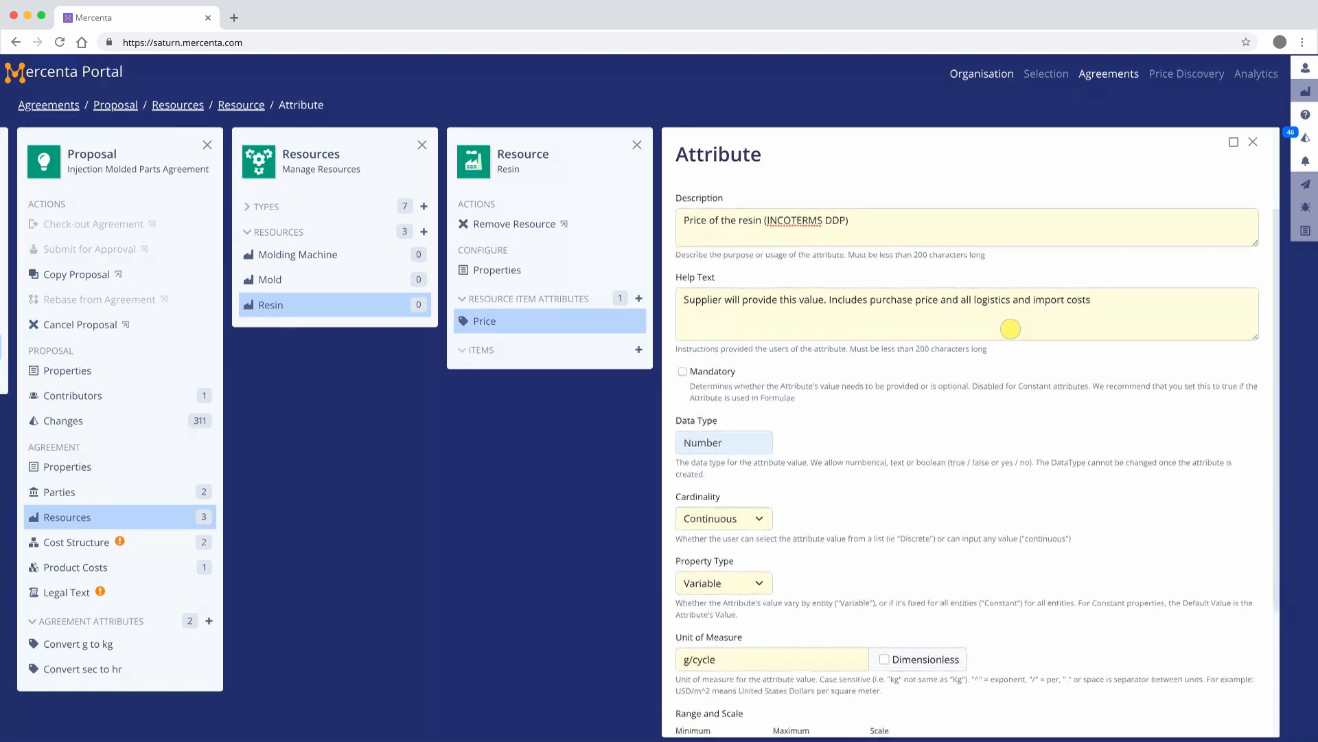
{"action": "left_click", "coordinate": [755, 562]}
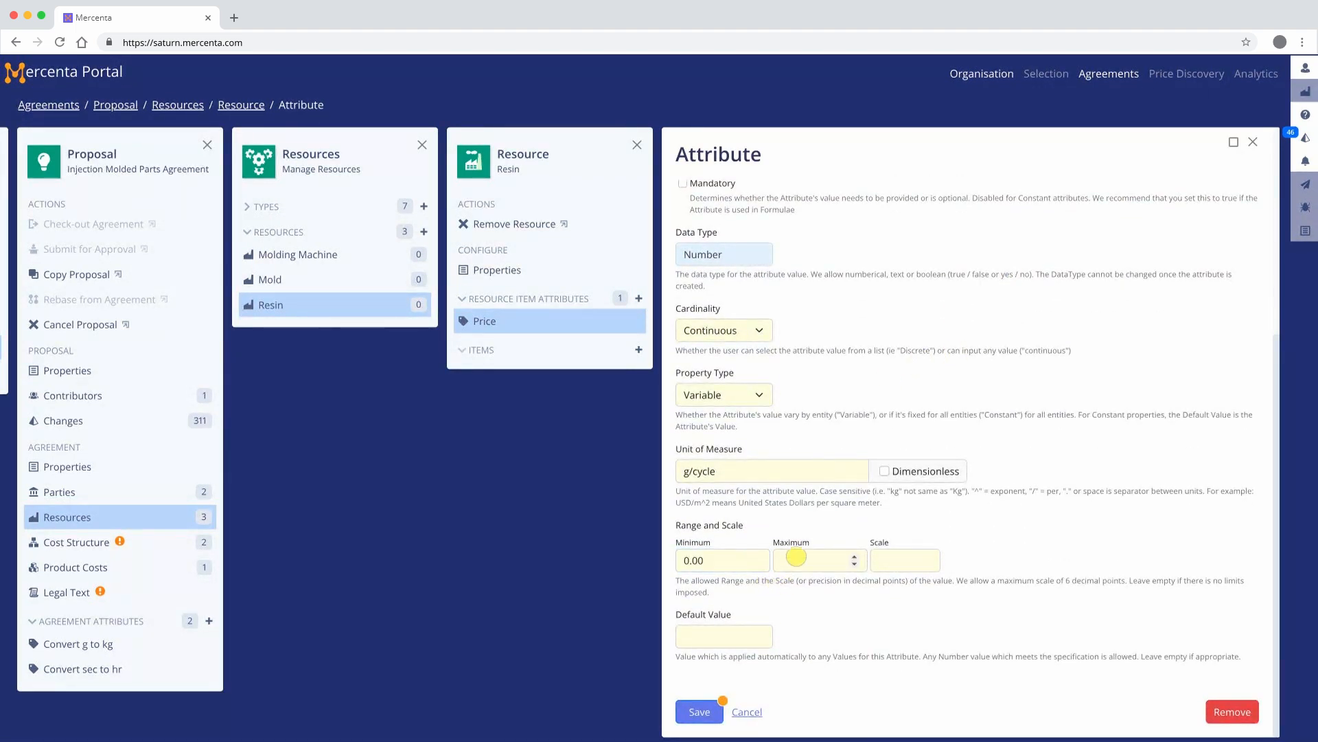
{"action": "left_click", "coordinate": [797, 556]}
{"action": "type", "text": "5.00"}
{"action": "left_click", "coordinate": [926, 566]}
{"action": "type", "text": "2"}
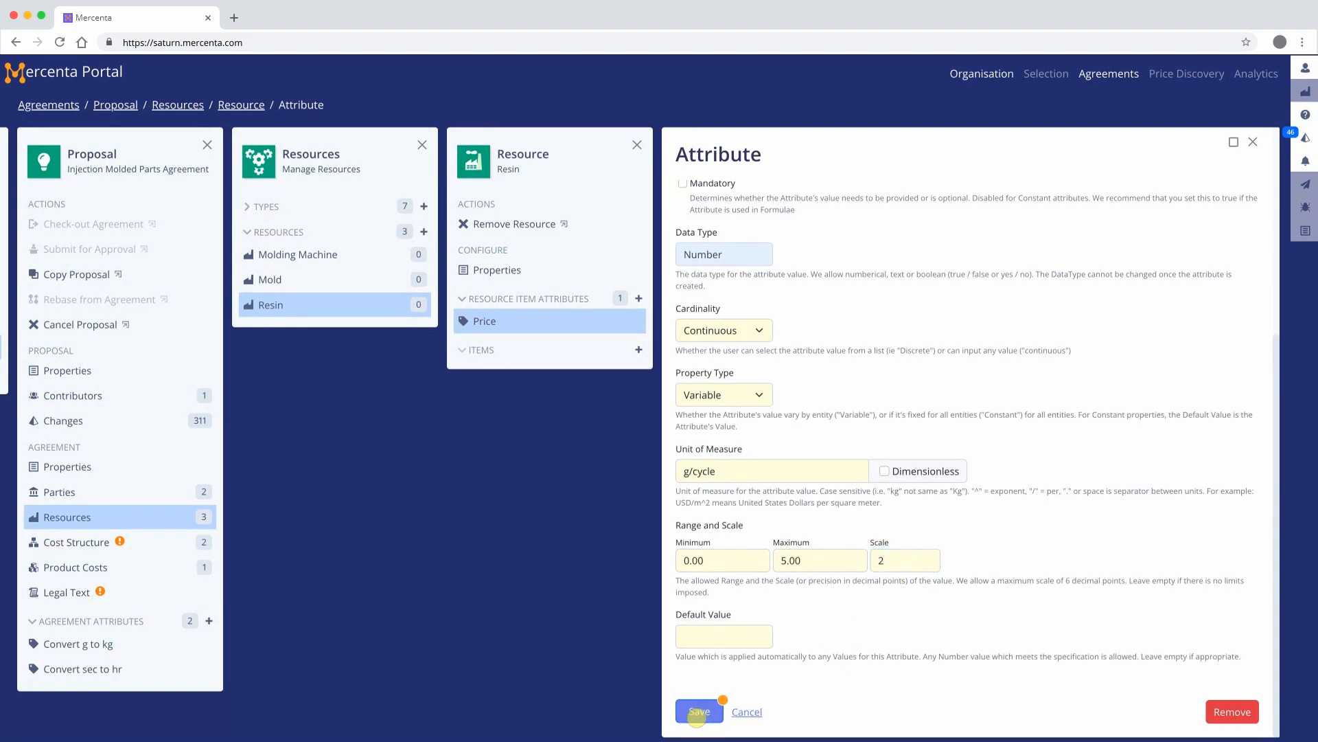
{"action": "left_click", "coordinate": [695, 711]}
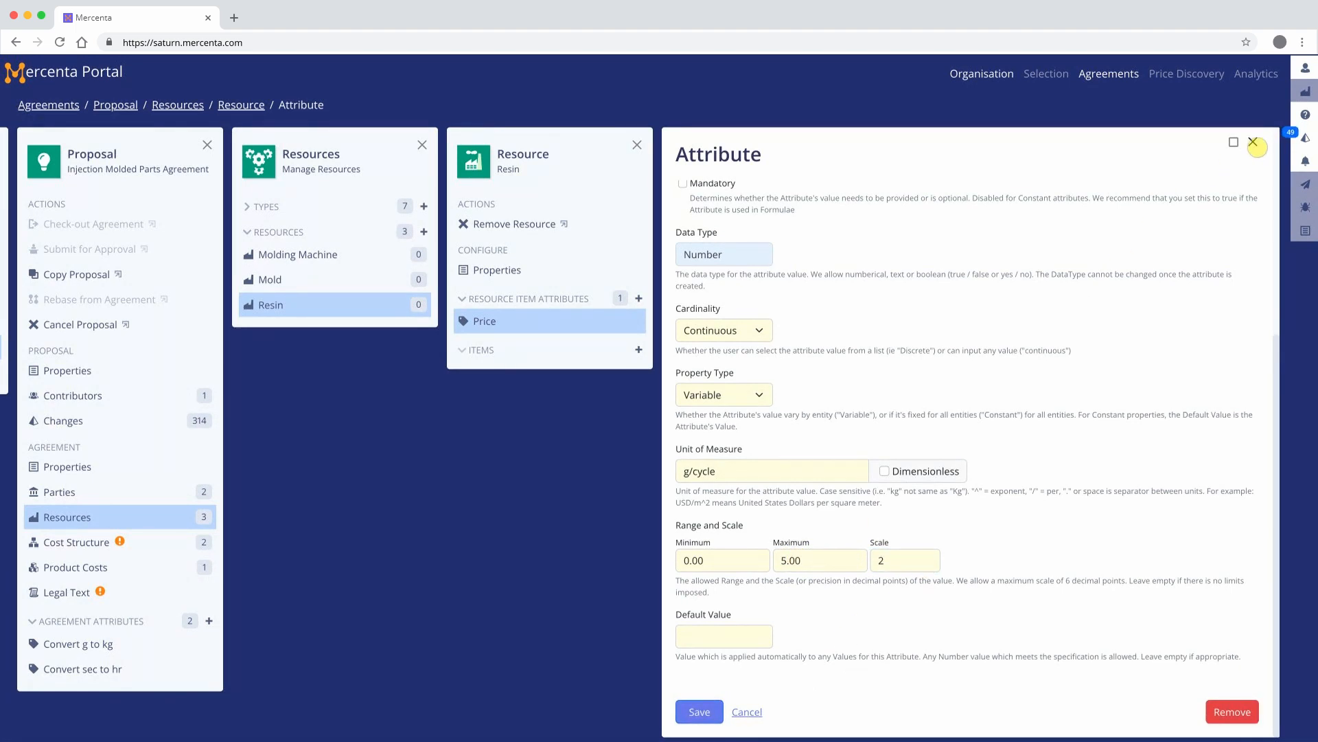
{"action": "left_click", "coordinate": [1253, 141]}
Create a Resin resource item named "ABS GP22" and describe it as "Styrolution Terluran GP-22 BK10009 Acrylonitrile Butadiene Styrene".
{"action": "left_click", "coordinate": [847, 350]}
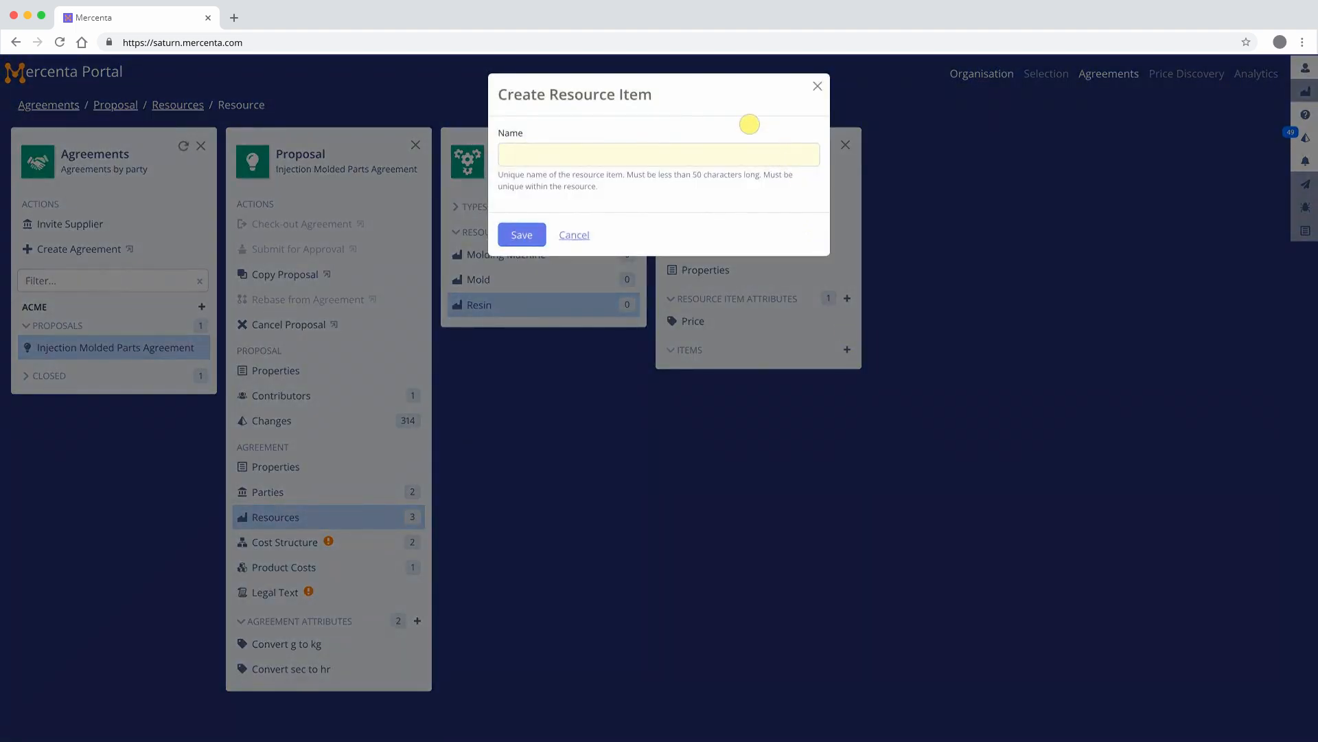
{"action": "left_click", "coordinate": [711, 159]}
{"action": "type", "text": "ABS GP22"}
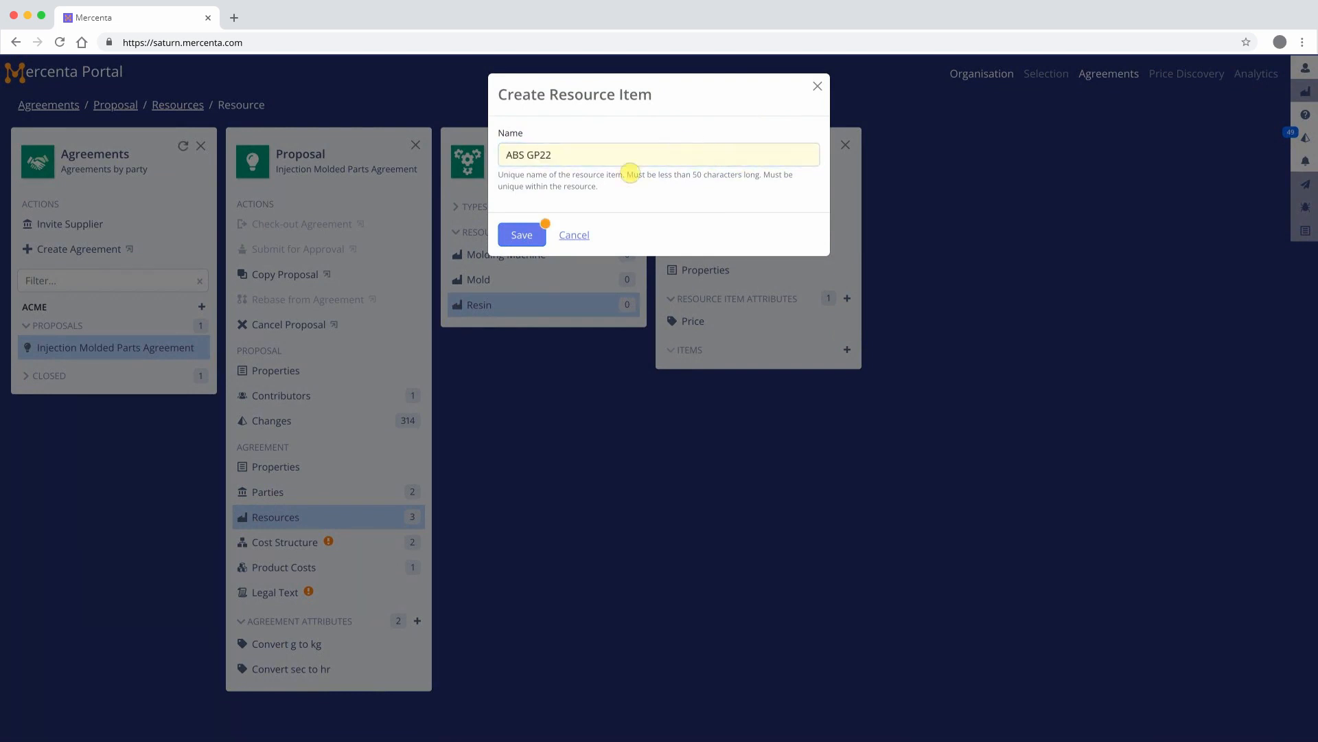
{"action": "left_click", "coordinate": [519, 236]}
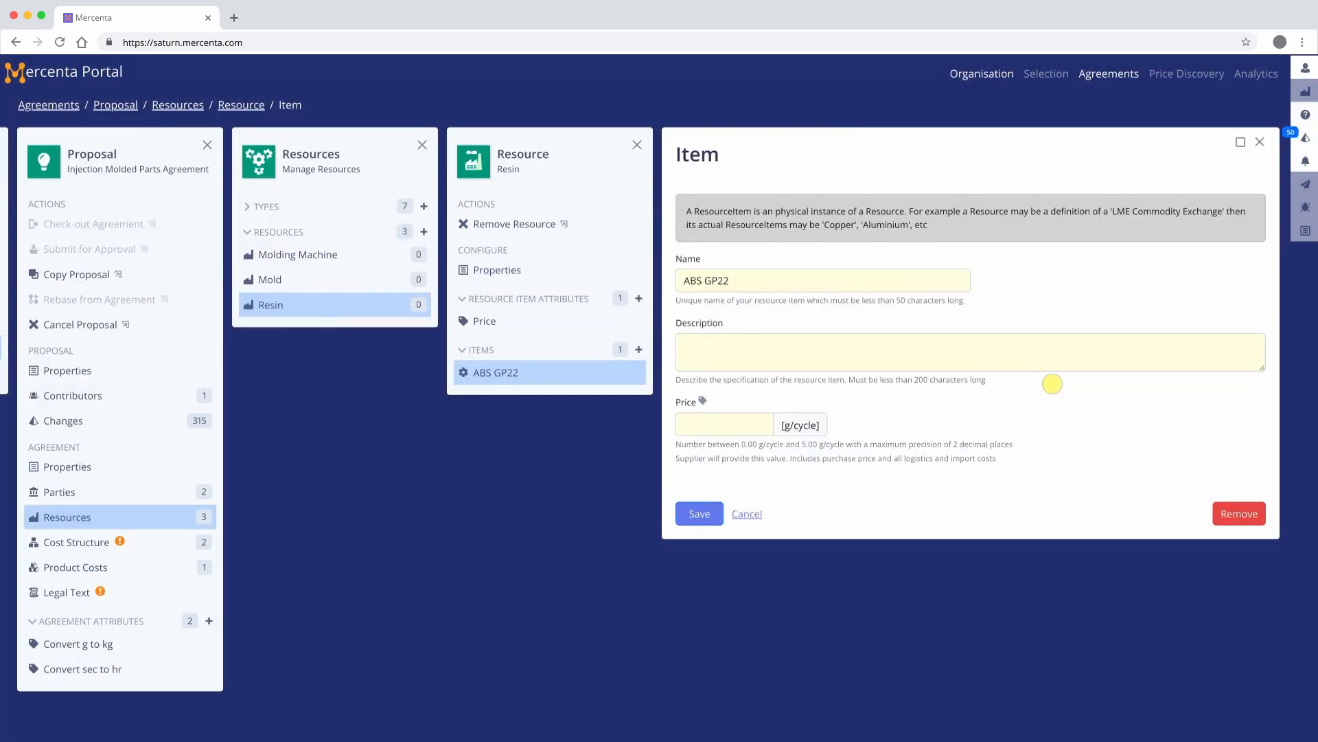
{"action": "left_click", "coordinate": [1059, 351]}
{"action": "type", "text": "Styrolution Terluran GP-22 BK100"}
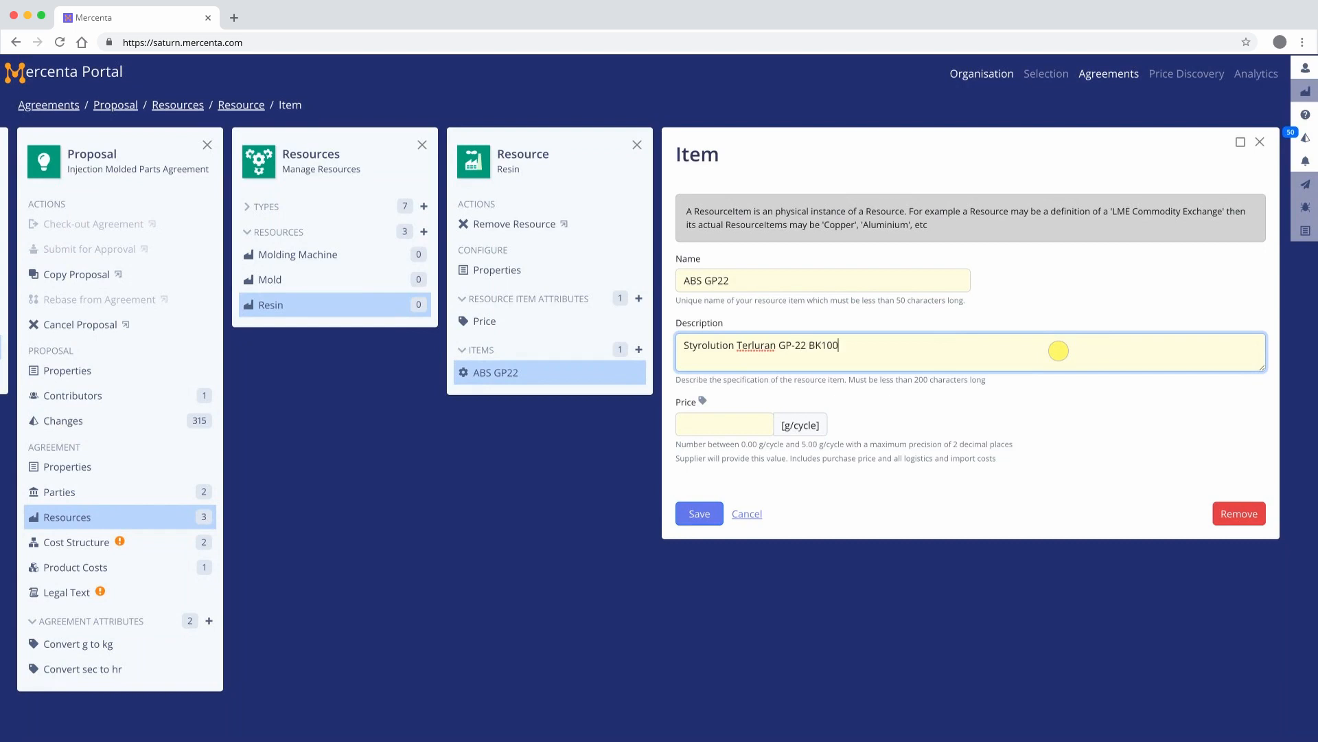
{"action": "type", "text": "09 Acrylonitrile Butadiene Styrene"}
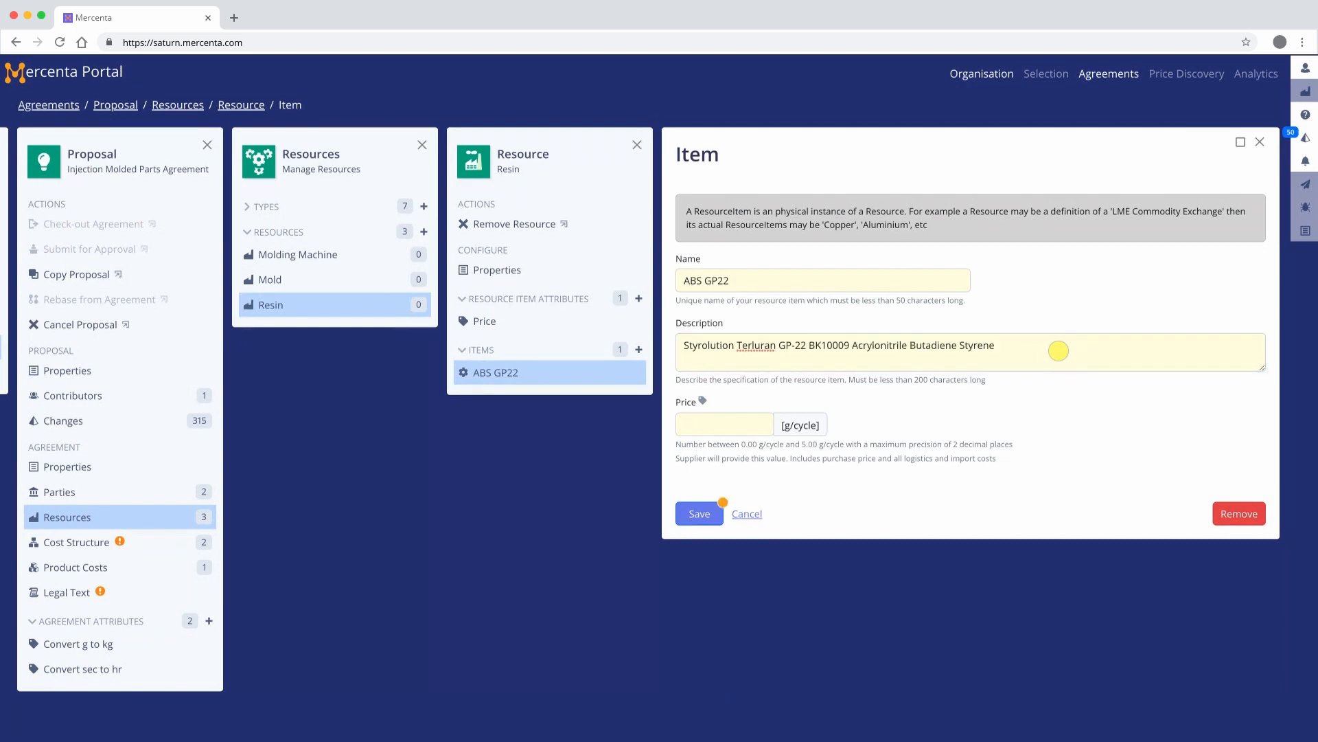
Set the ABS GP22 item's Price to 2.90, save the item and close it.
{"action": "left_click", "coordinate": [694, 420]}
{"action": "type", "text": "2.90"}
{"action": "left_click", "coordinate": [698, 512]}
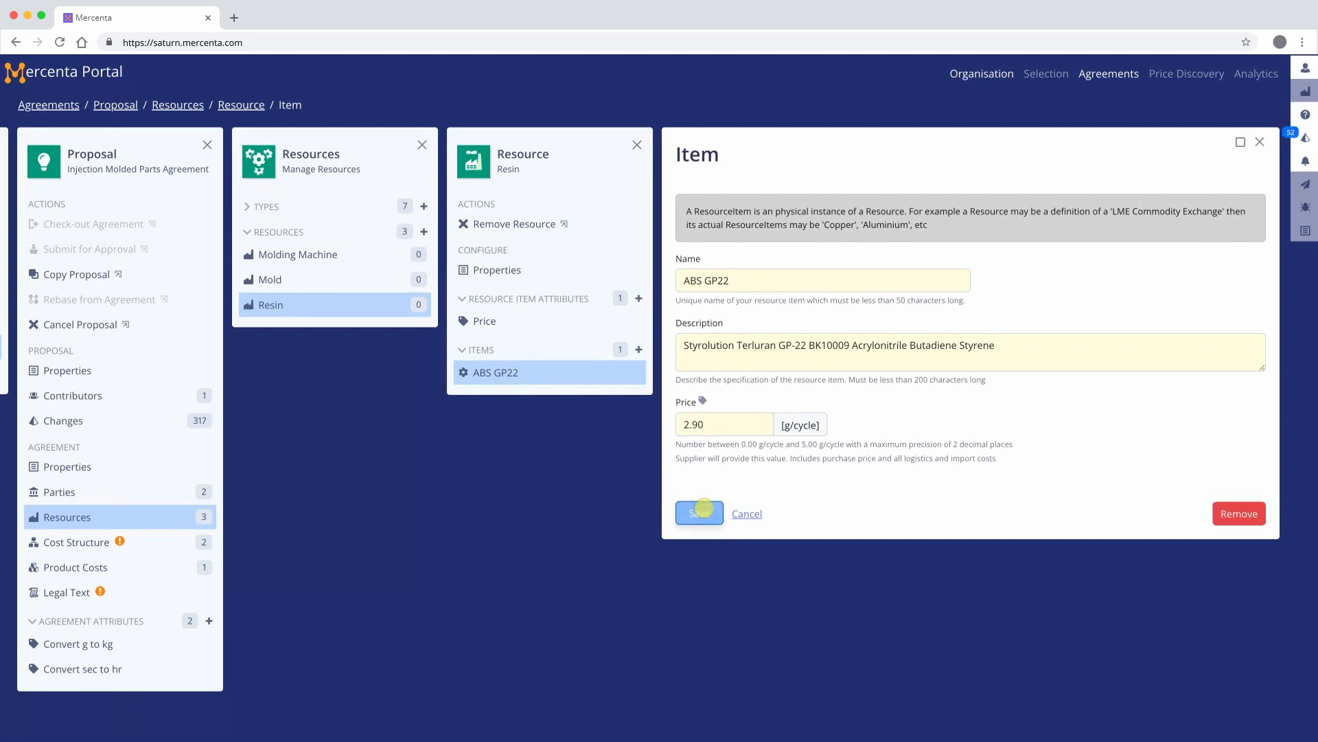
{"action": "left_click", "coordinate": [1261, 141]}
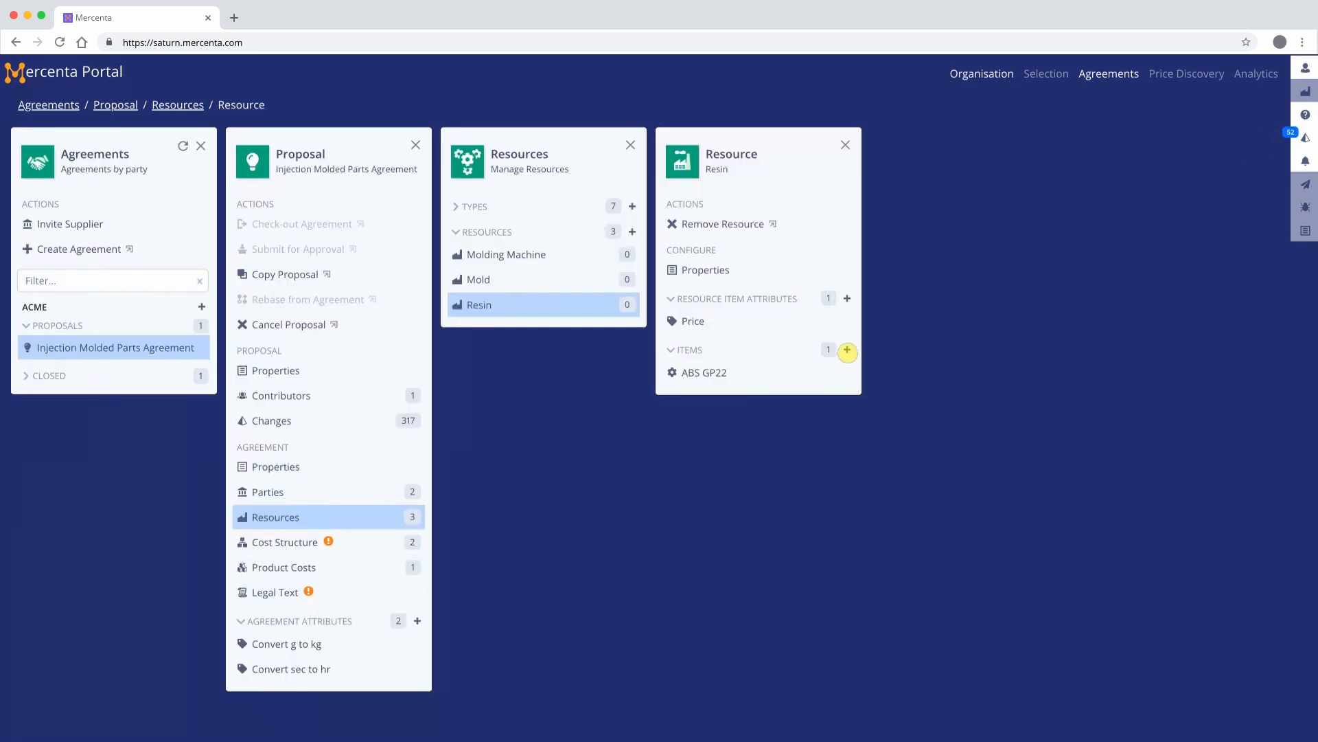
Create a Resin resource item named "PA6 GP30" and describe it as "BASF Ultramid B3U50G6 Polyamide PA6 GP30".
{"action": "left_click", "coordinate": [848, 348]}
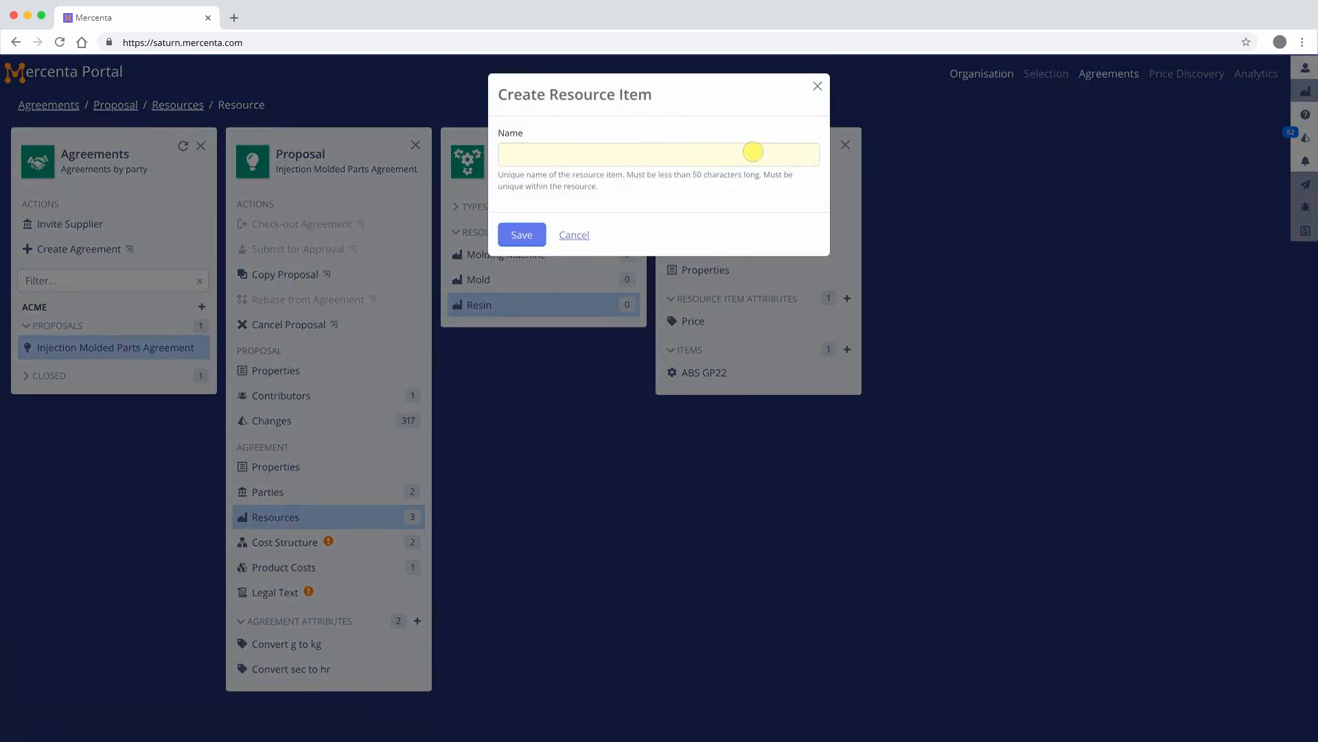
{"action": "left_click", "coordinate": [750, 153]}
{"action": "type", "text": "PA6 GP30"}
{"action": "left_click", "coordinate": [509, 242]}
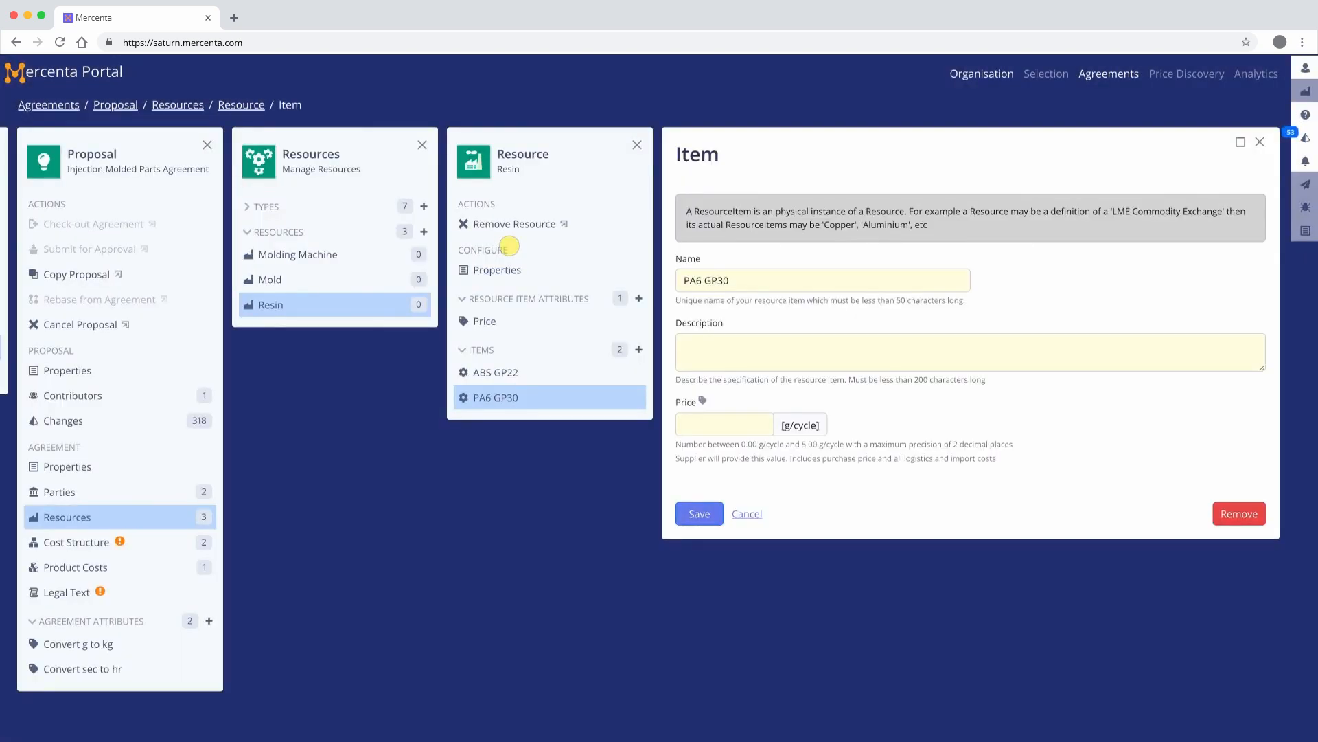
{"action": "left_click", "coordinate": [938, 348]}
{"action": "type", "text": "BASF Ultramid B3U50G6 Poly"}
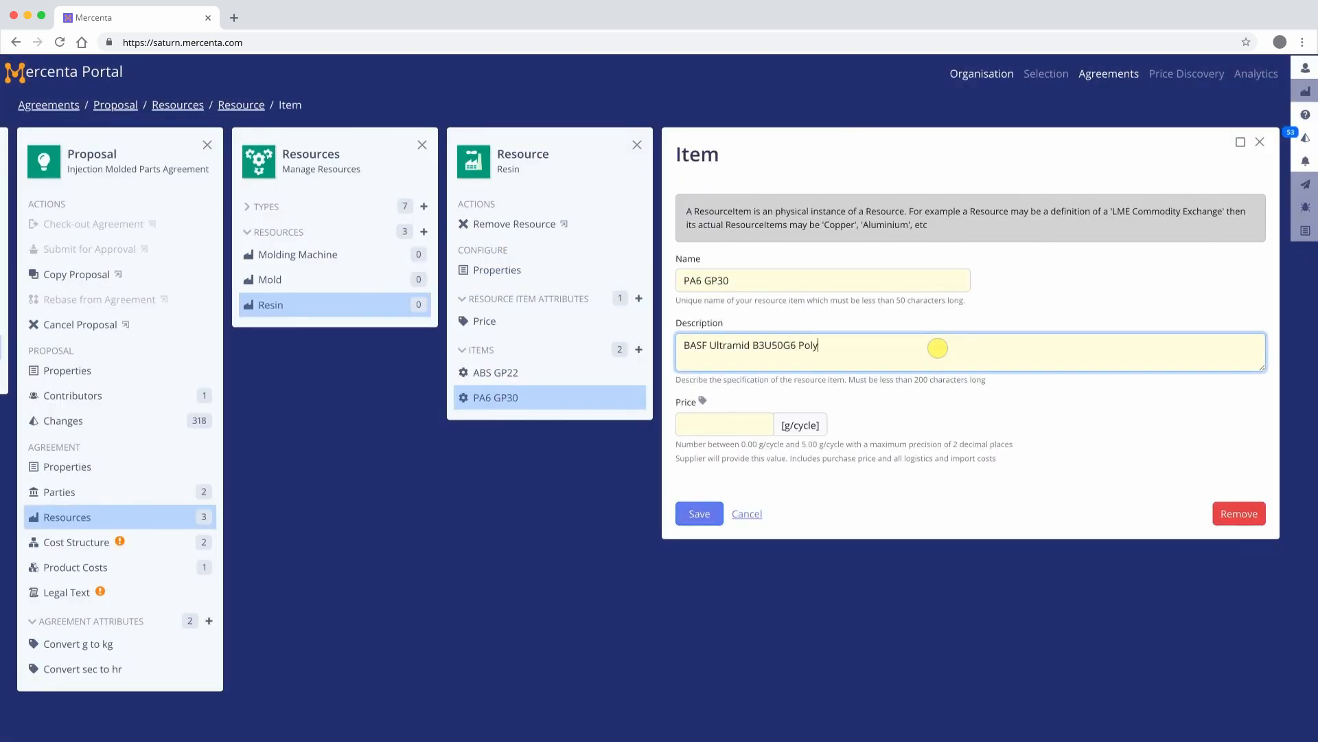
{"action": "type", "text": "amide PA6 GP30"}
Set the PA6 GP30 item's Price to 4.23 and save the item.
{"action": "left_click", "coordinate": [758, 423]}
{"action": "type", "text": "4.23"}
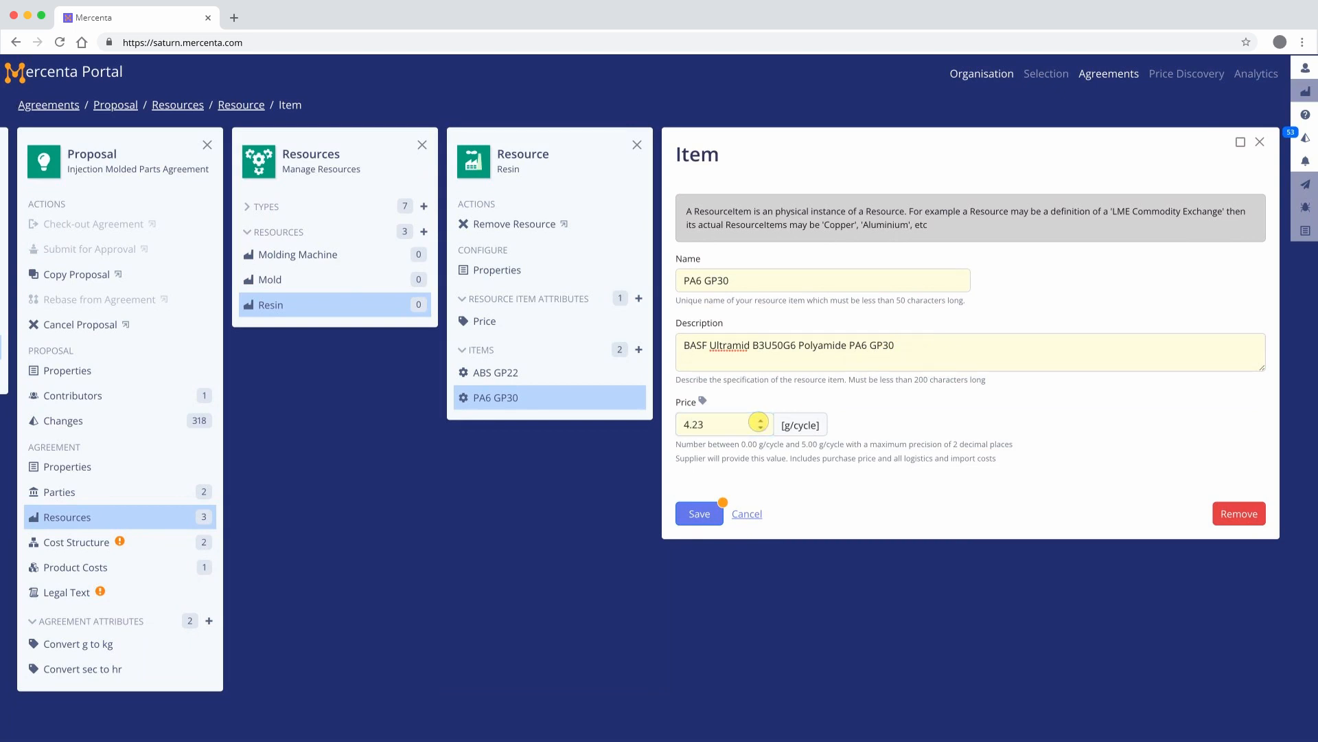
{"action": "left_click", "coordinate": [703, 520]}
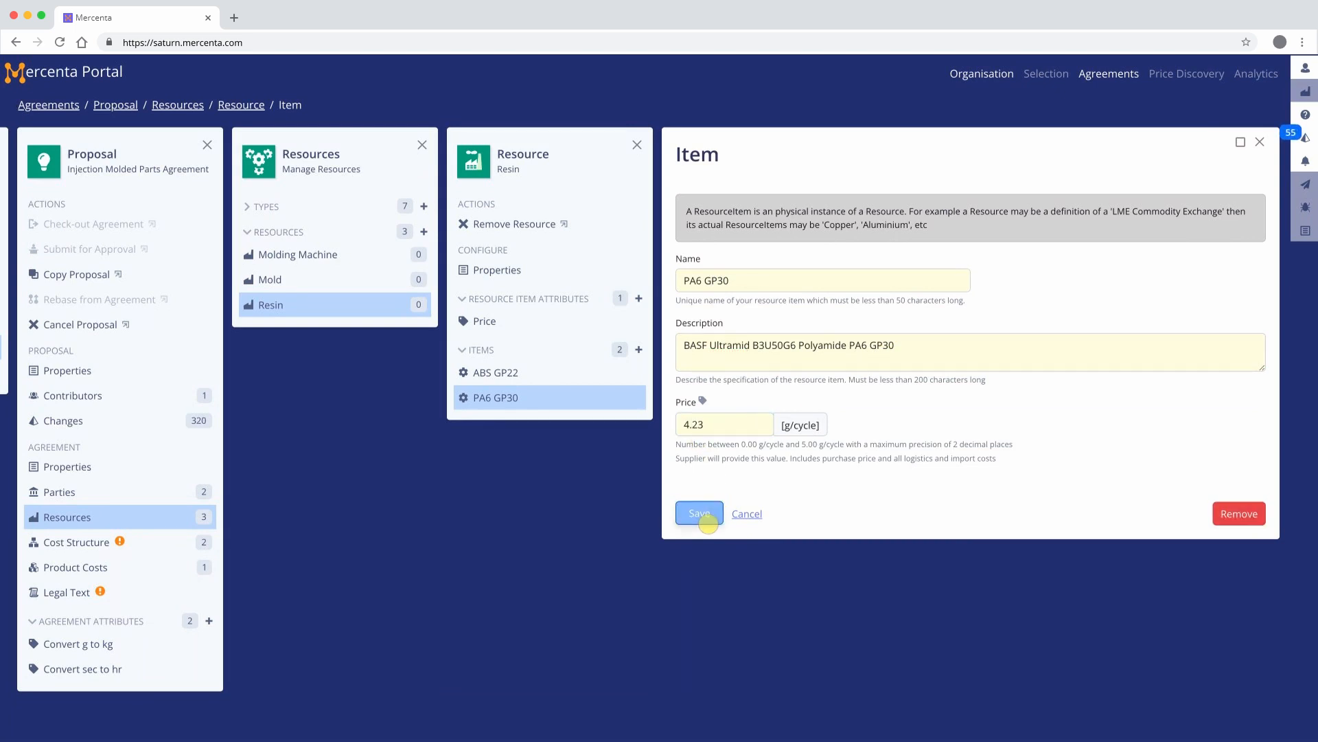
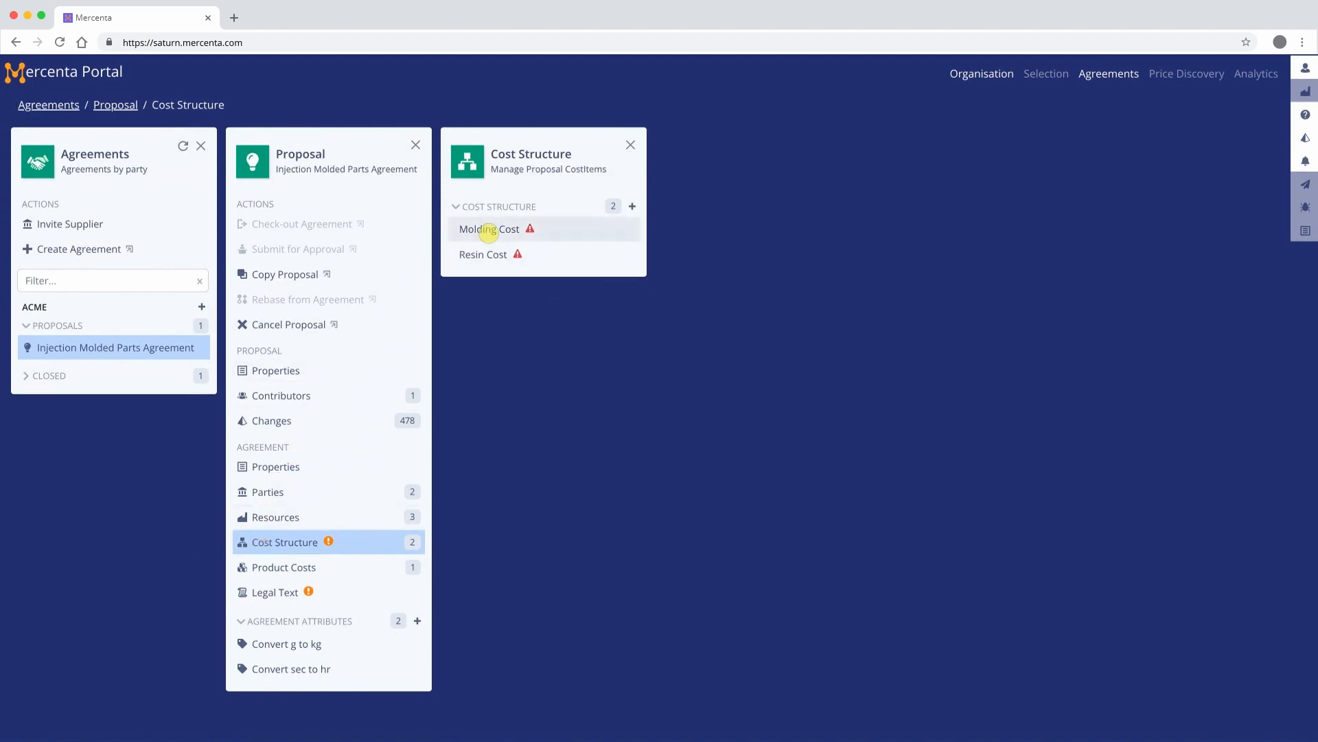
Add the Molding Machine's Machine Rate as the first item in the Molding Cost formula.
{"action": "left_click", "coordinate": [488, 232]}
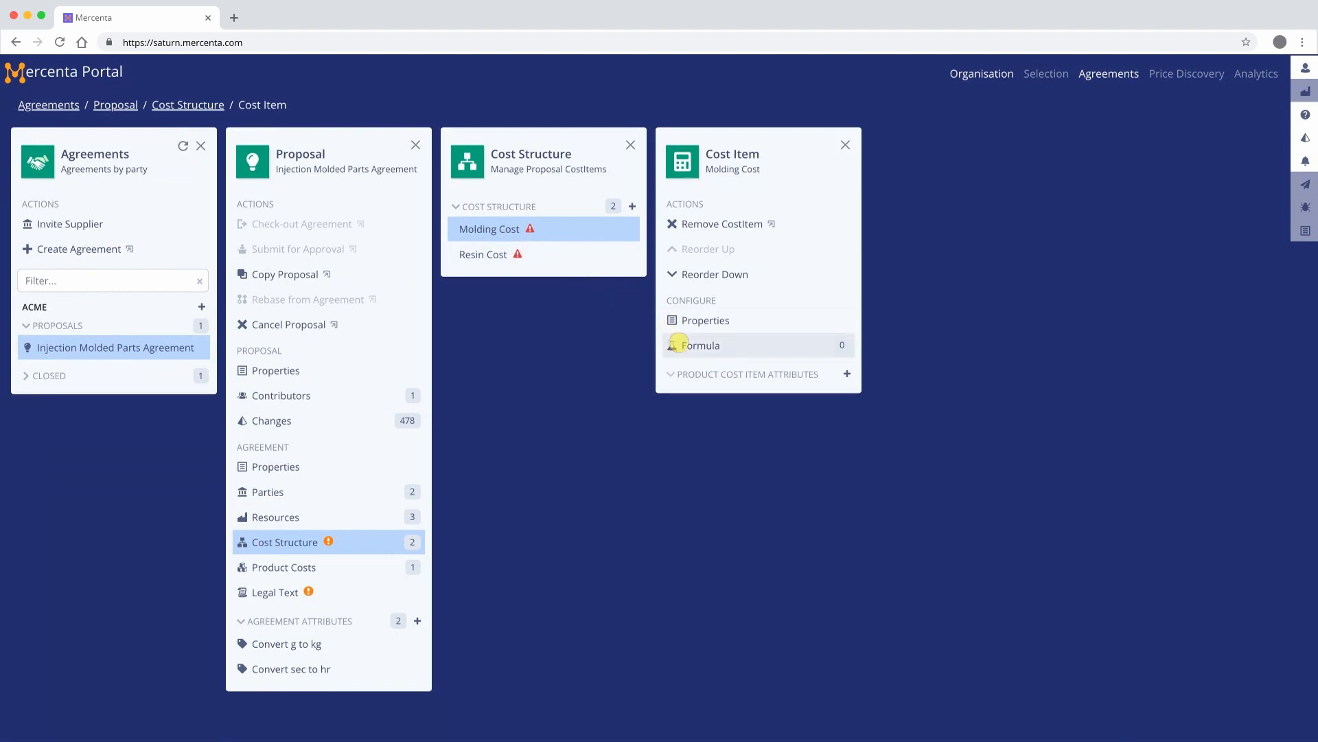
{"action": "left_click", "coordinate": [677, 345]}
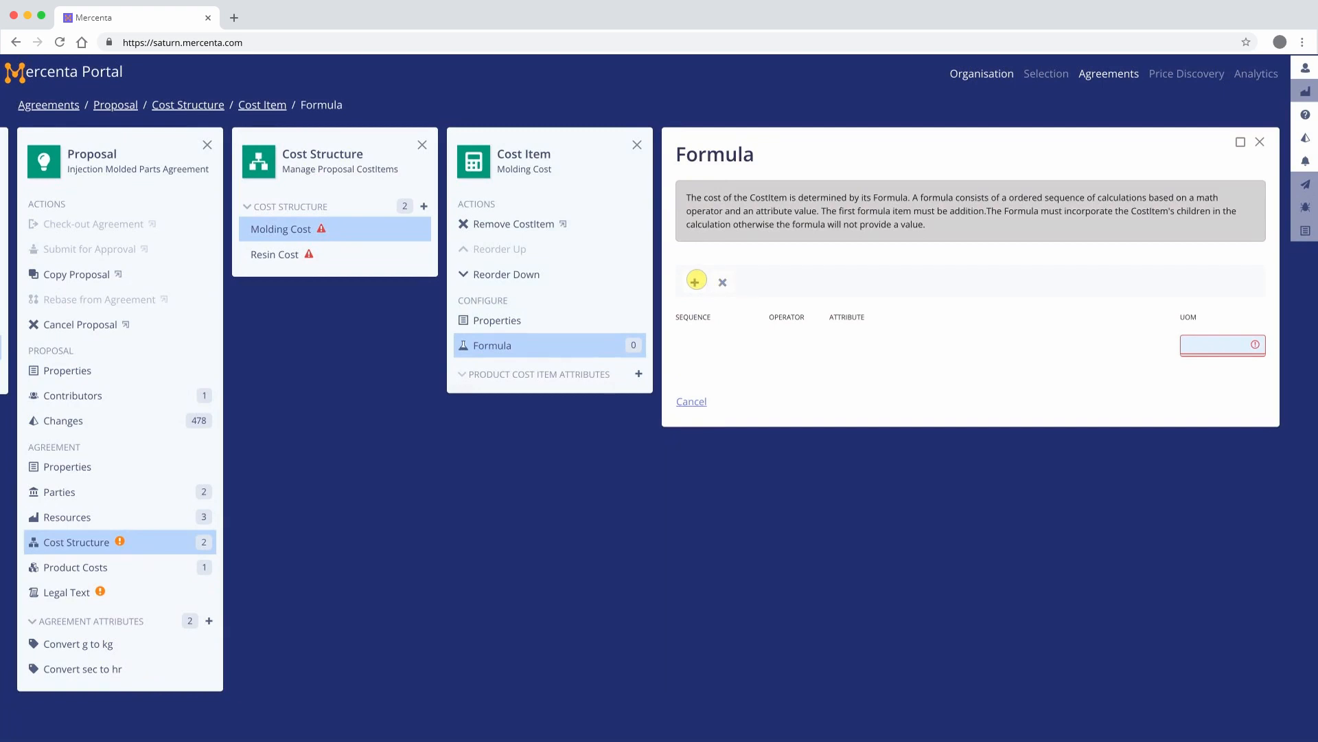
{"action": "left_click", "coordinate": [695, 281]}
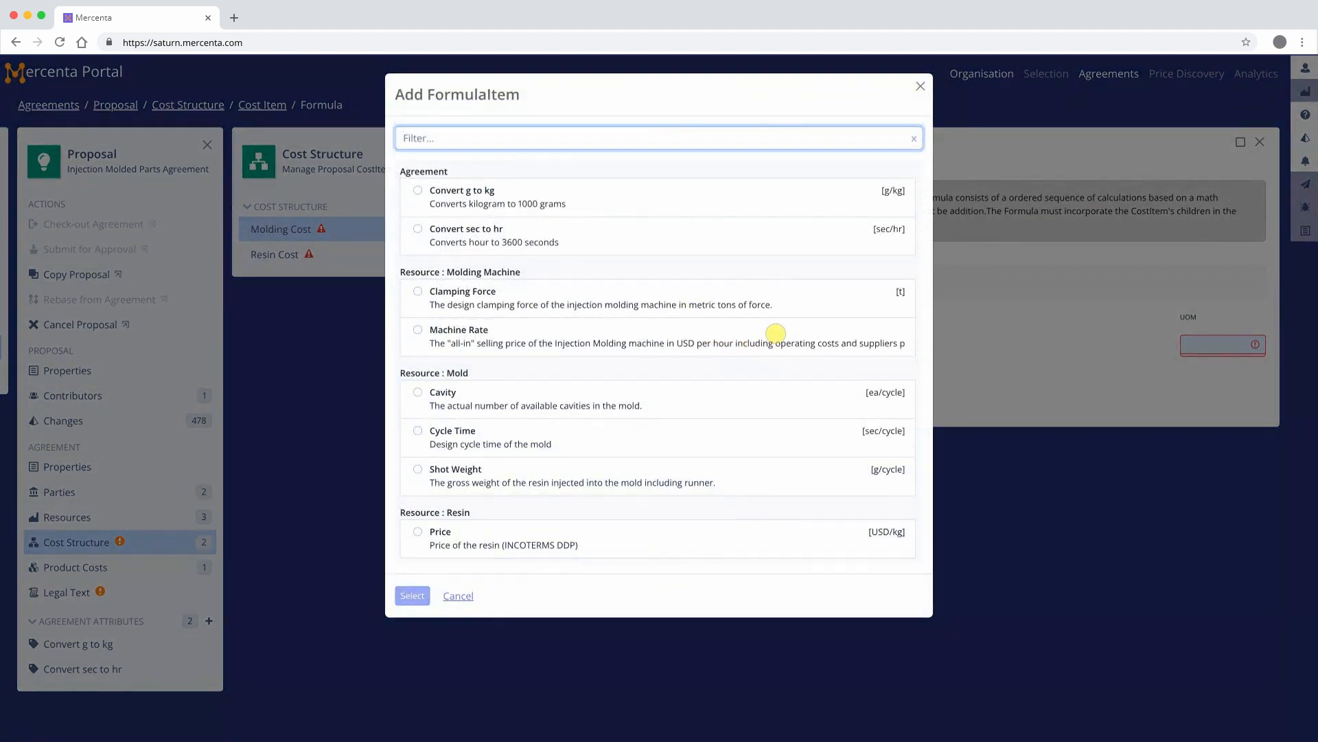
{"action": "left_click", "coordinate": [773, 333]}
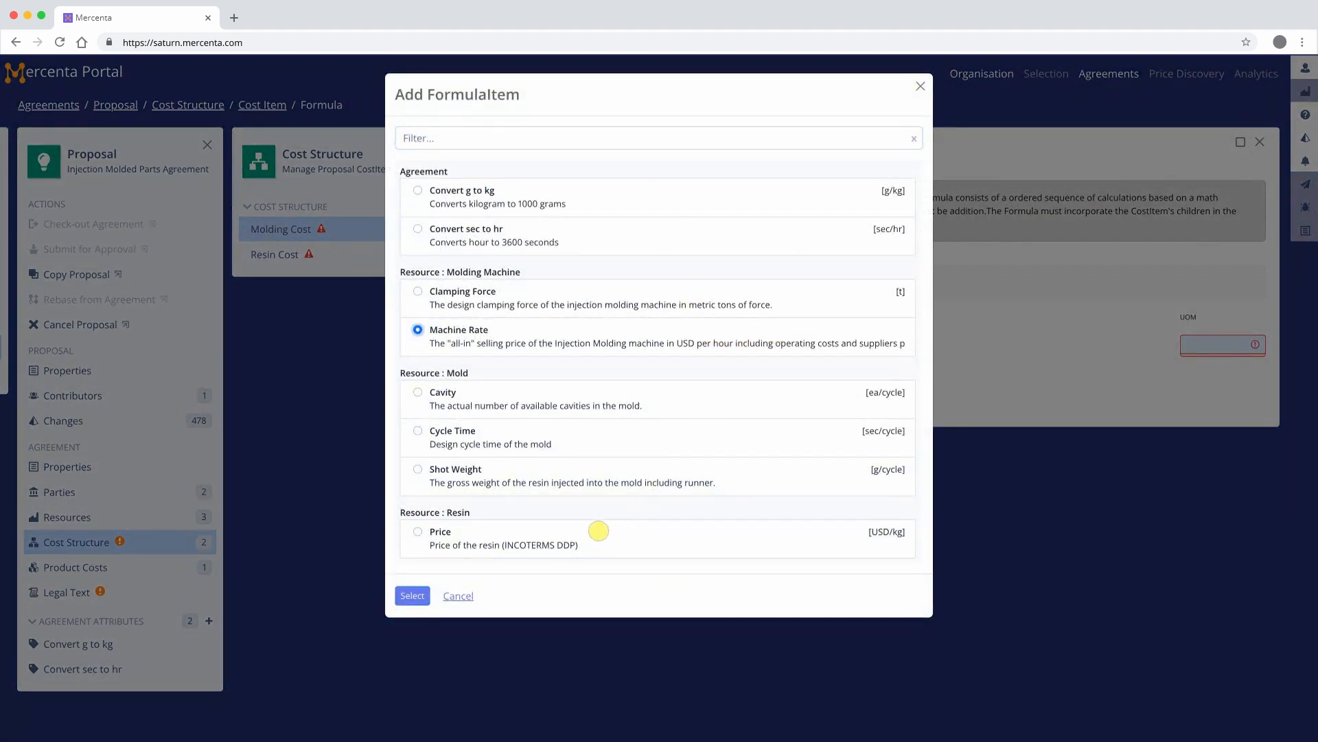
{"action": "left_click", "coordinate": [414, 595]}
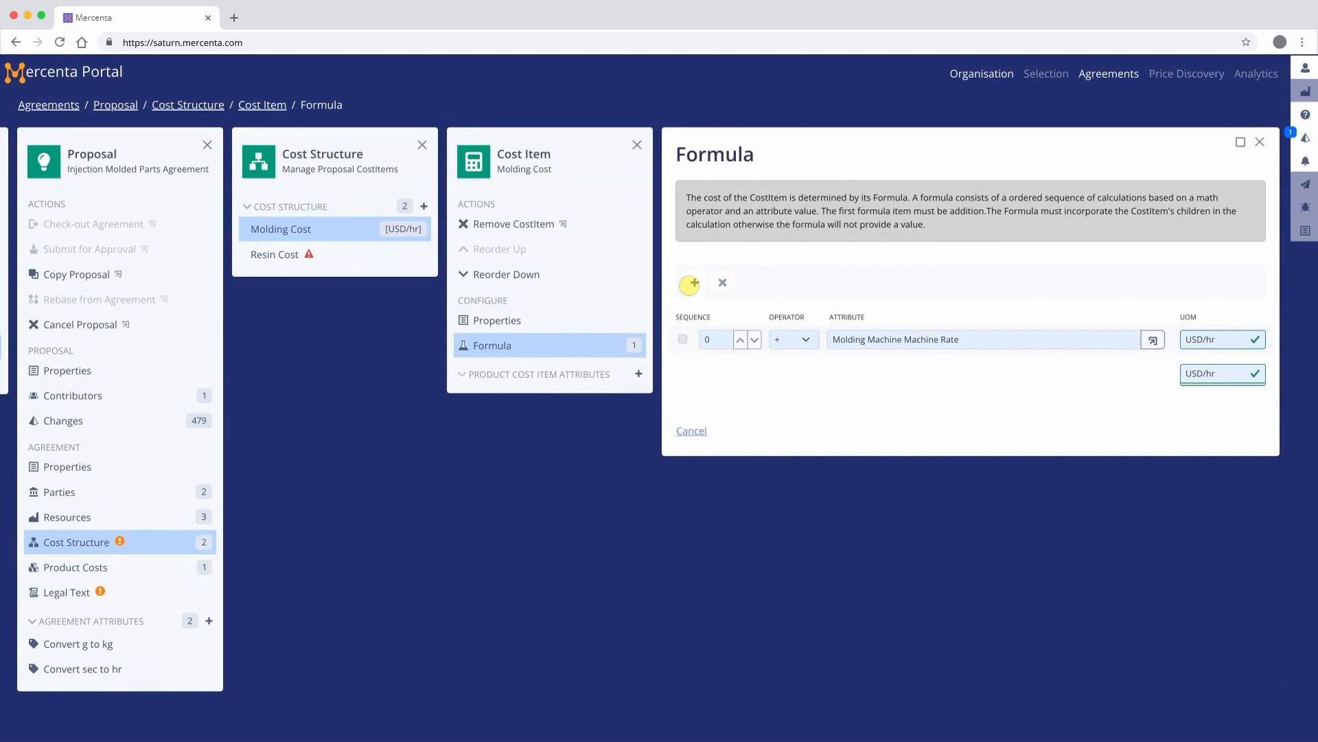
Add the Mold's Cycle Time to the Molding Cost formula with the multiplication operator.
{"action": "left_click", "coordinate": [691, 283]}
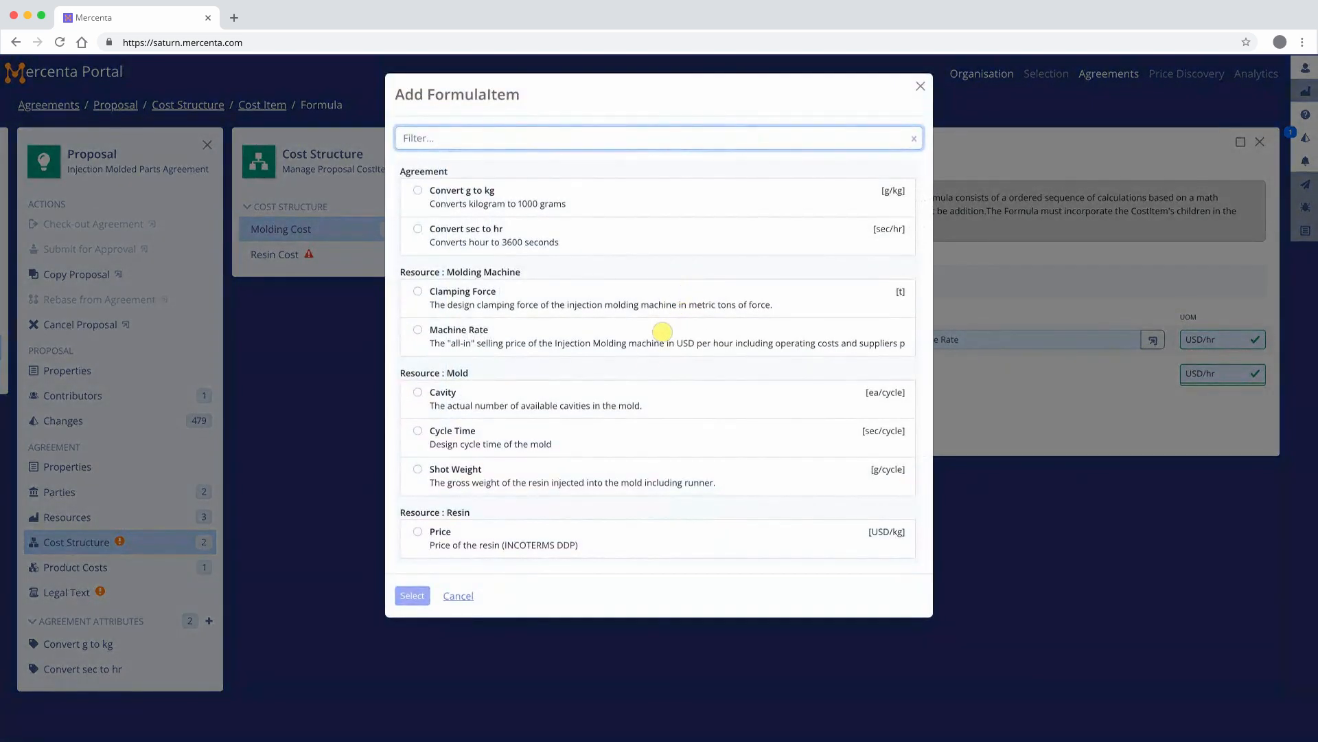
{"action": "left_click", "coordinate": [470, 431]}
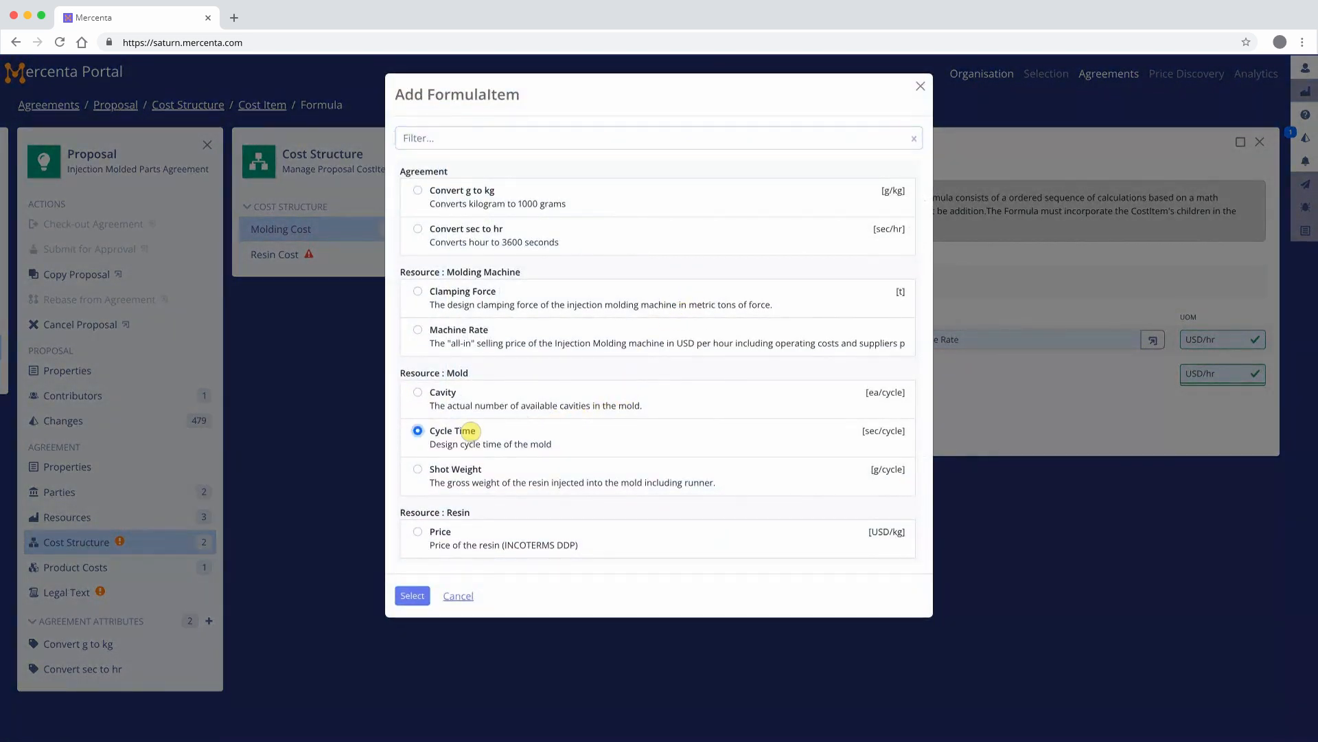
{"action": "left_click", "coordinate": [420, 595]}
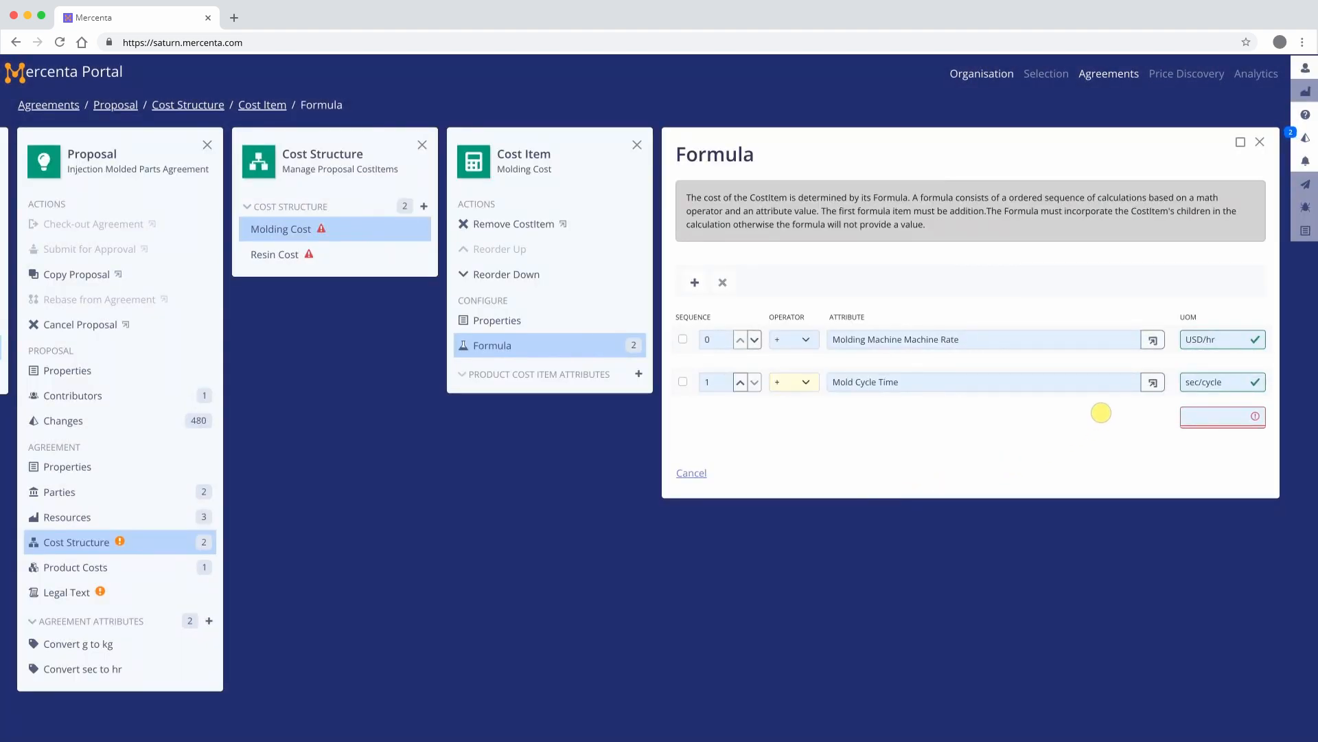
{"action": "left_click", "coordinate": [813, 383]}
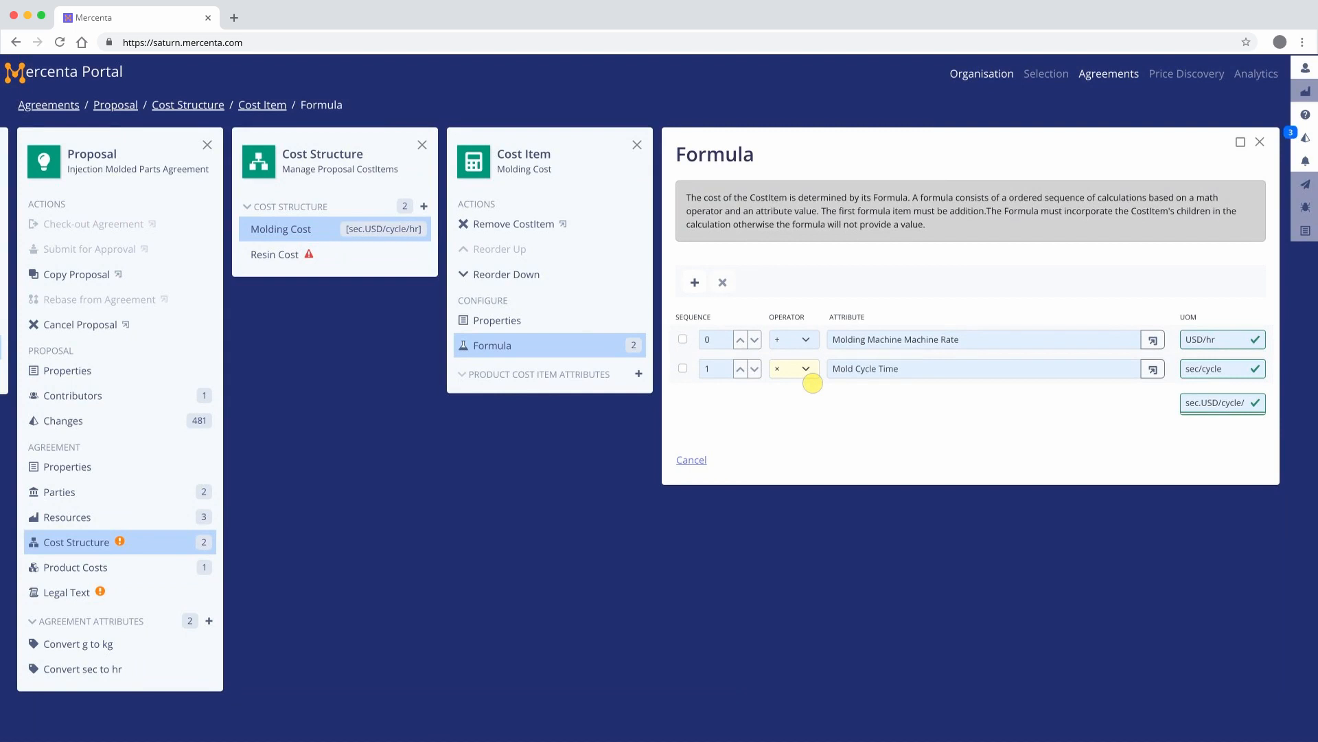
Add the agreement attribute Convert sec to hr to the Molding Cost formula as a divisor.
{"action": "left_click", "coordinate": [695, 282]}
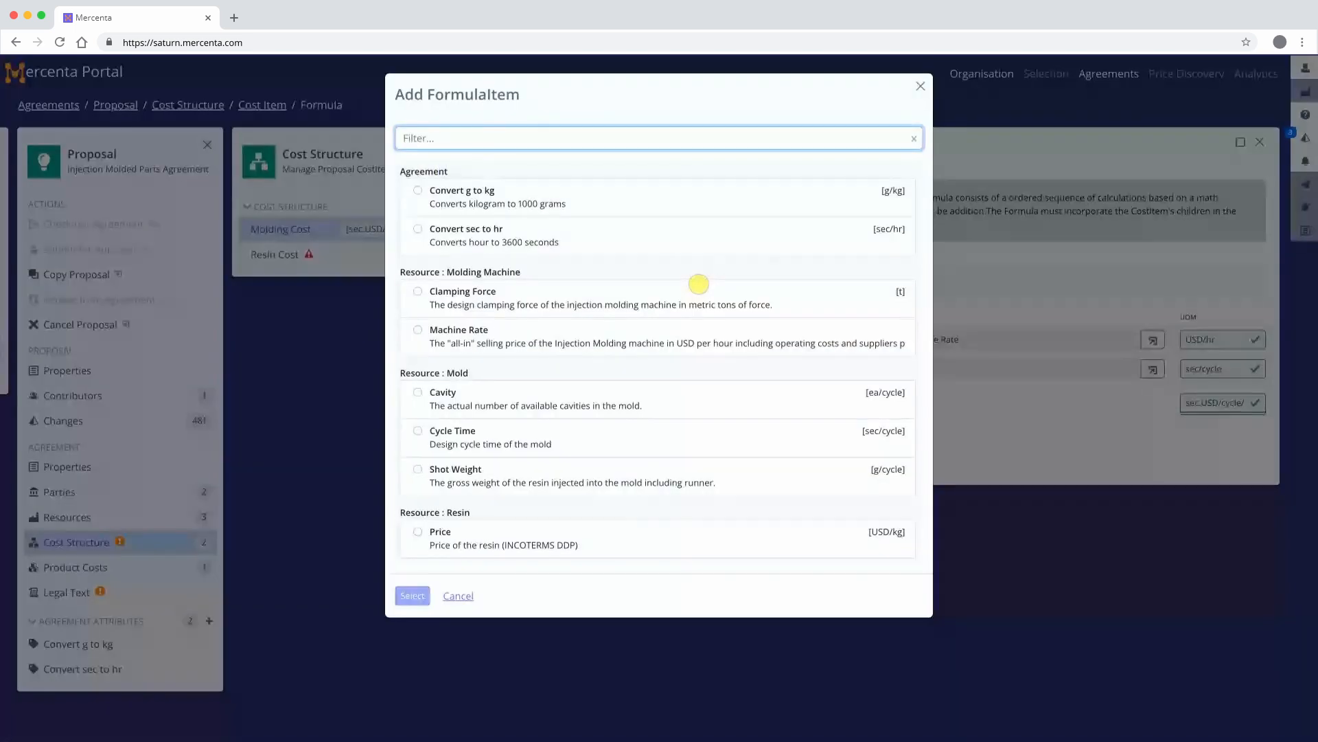
{"action": "left_click", "coordinate": [492, 236]}
{"action": "left_click", "coordinate": [414, 595]}
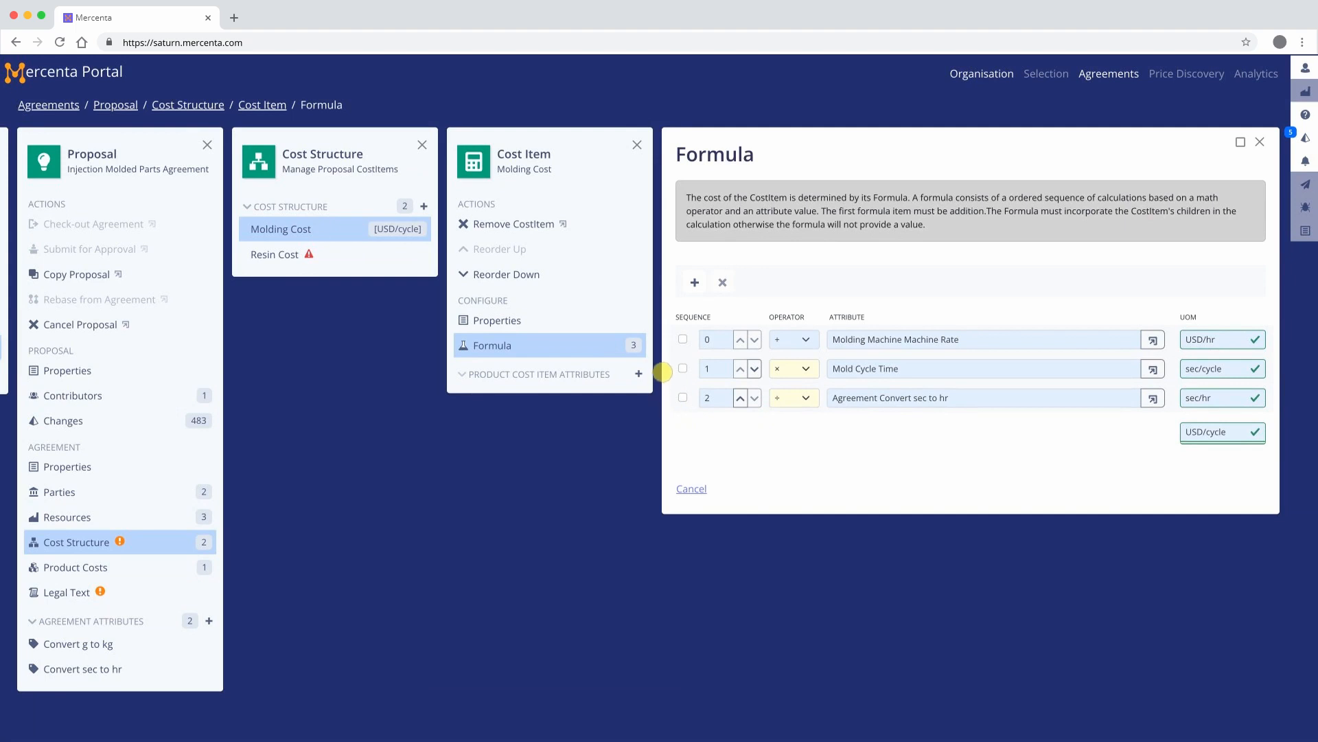
Add the Mold's Cavity to the Molding Cost formula as a divisor and close the formula.
{"action": "left_click", "coordinate": [695, 283]}
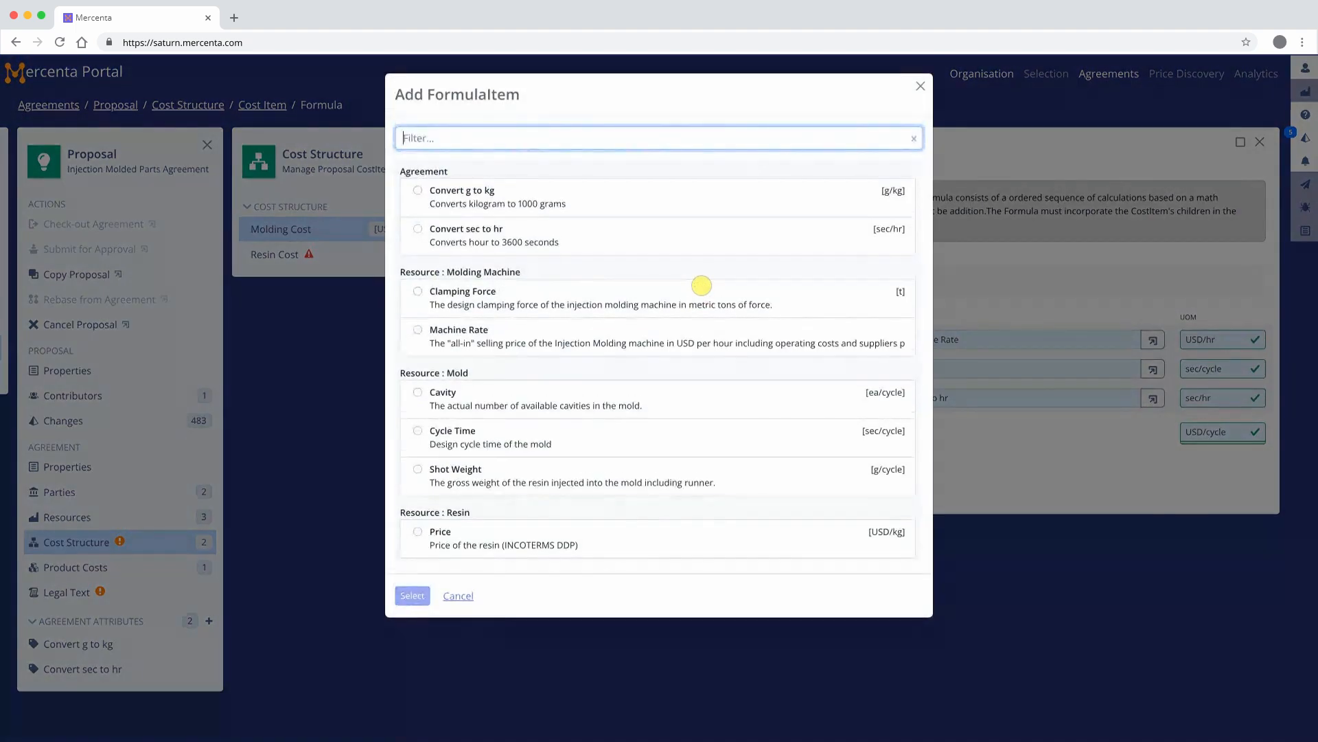
{"action": "left_click", "coordinate": [536, 392]}
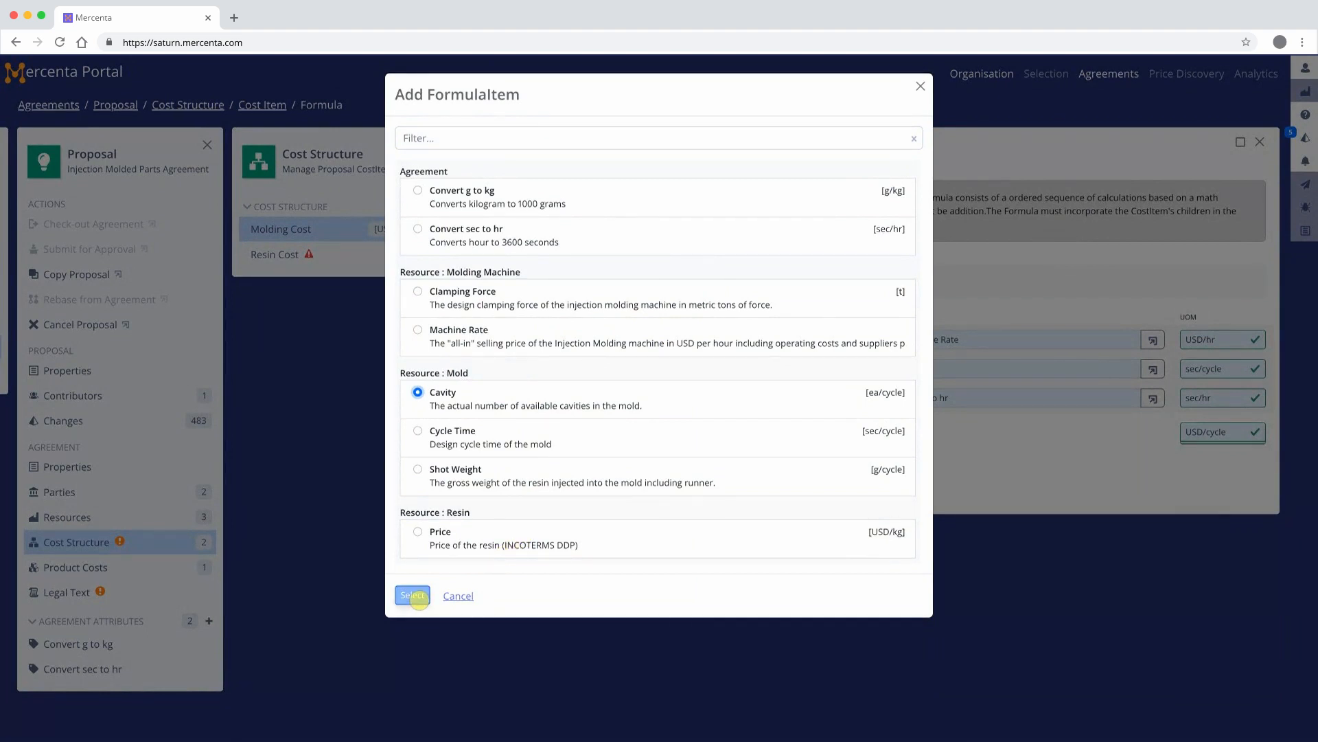
{"action": "left_click", "coordinate": [412, 596]}
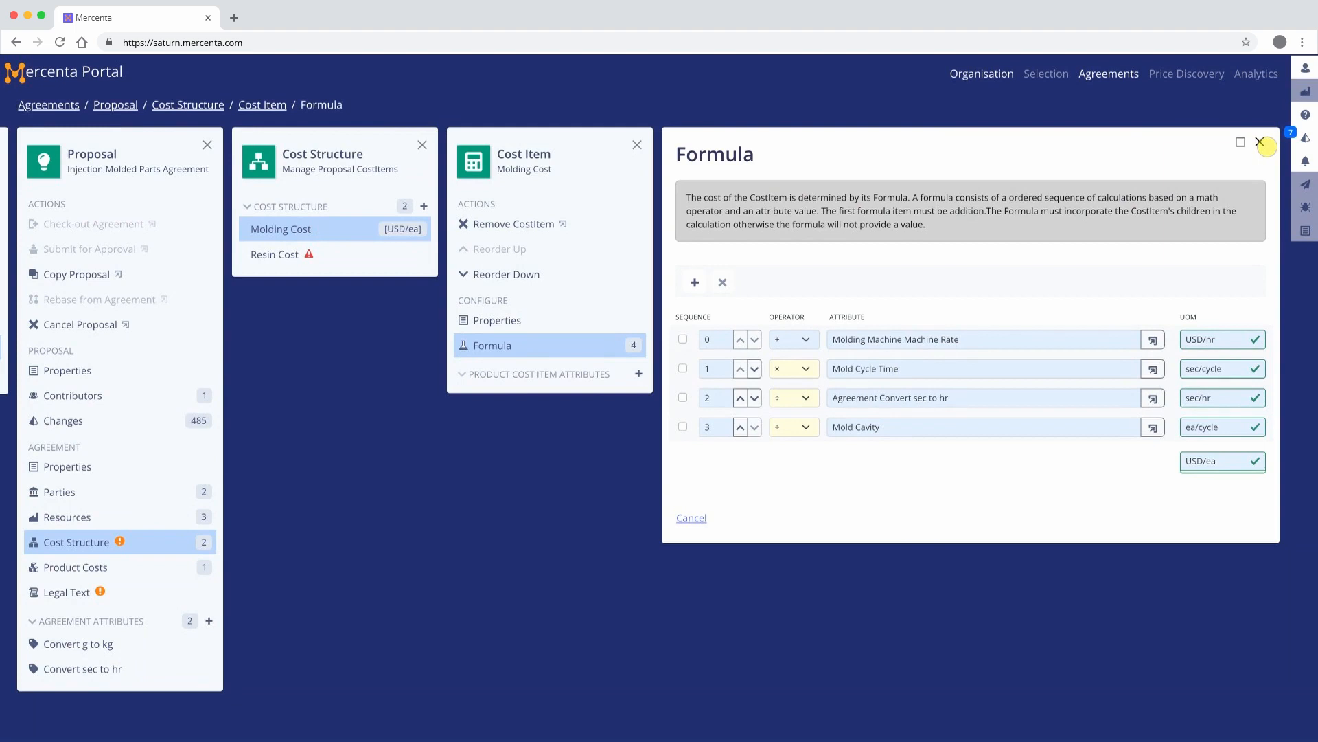
{"action": "left_click", "coordinate": [1260, 142]}
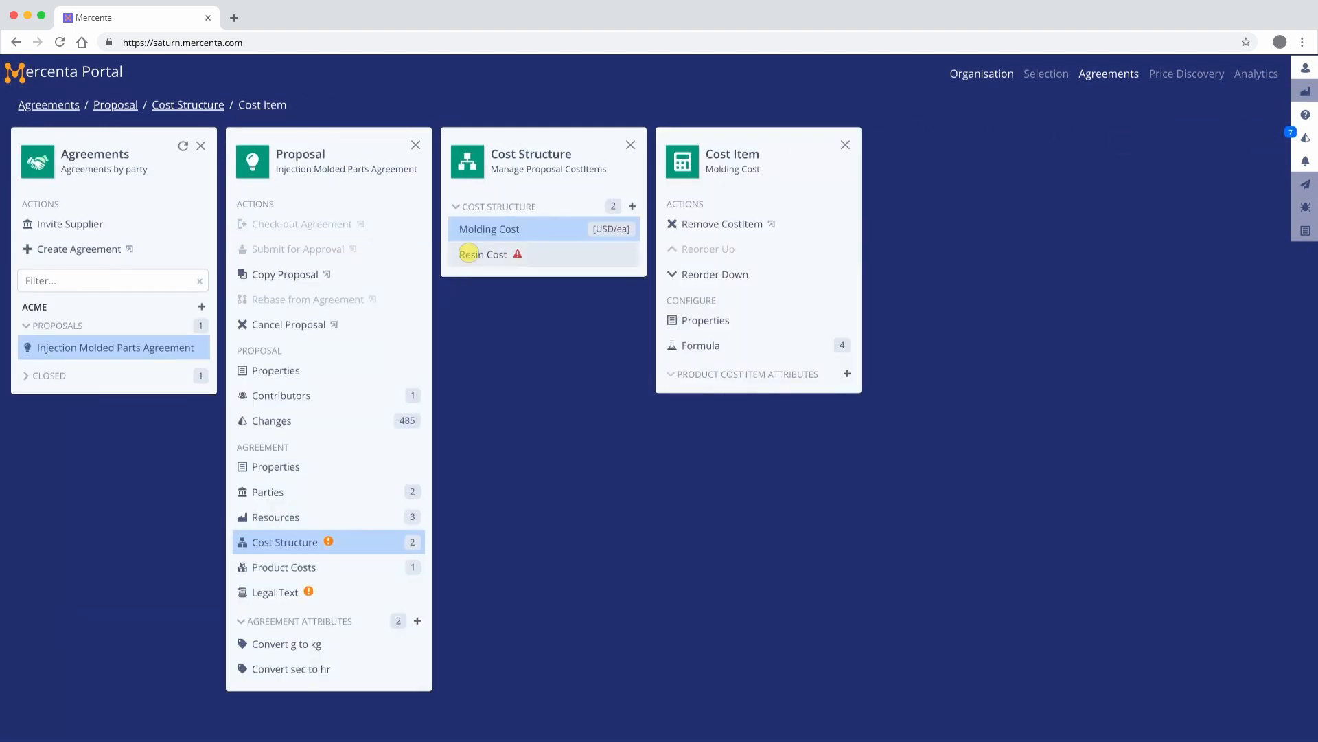
Add the Resin's Price as the first item in the Resin Cost formula.
{"action": "left_click", "coordinate": [469, 253]}
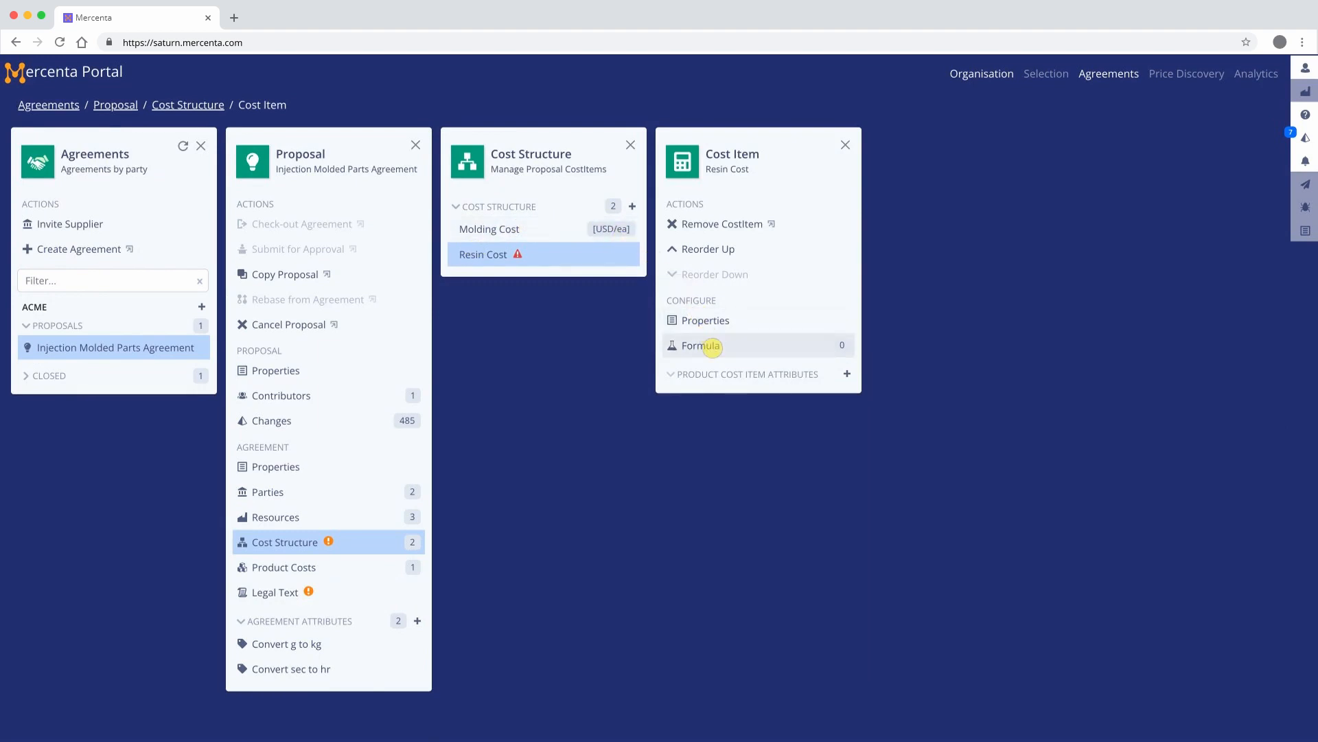
{"action": "left_click", "coordinate": [712, 347]}
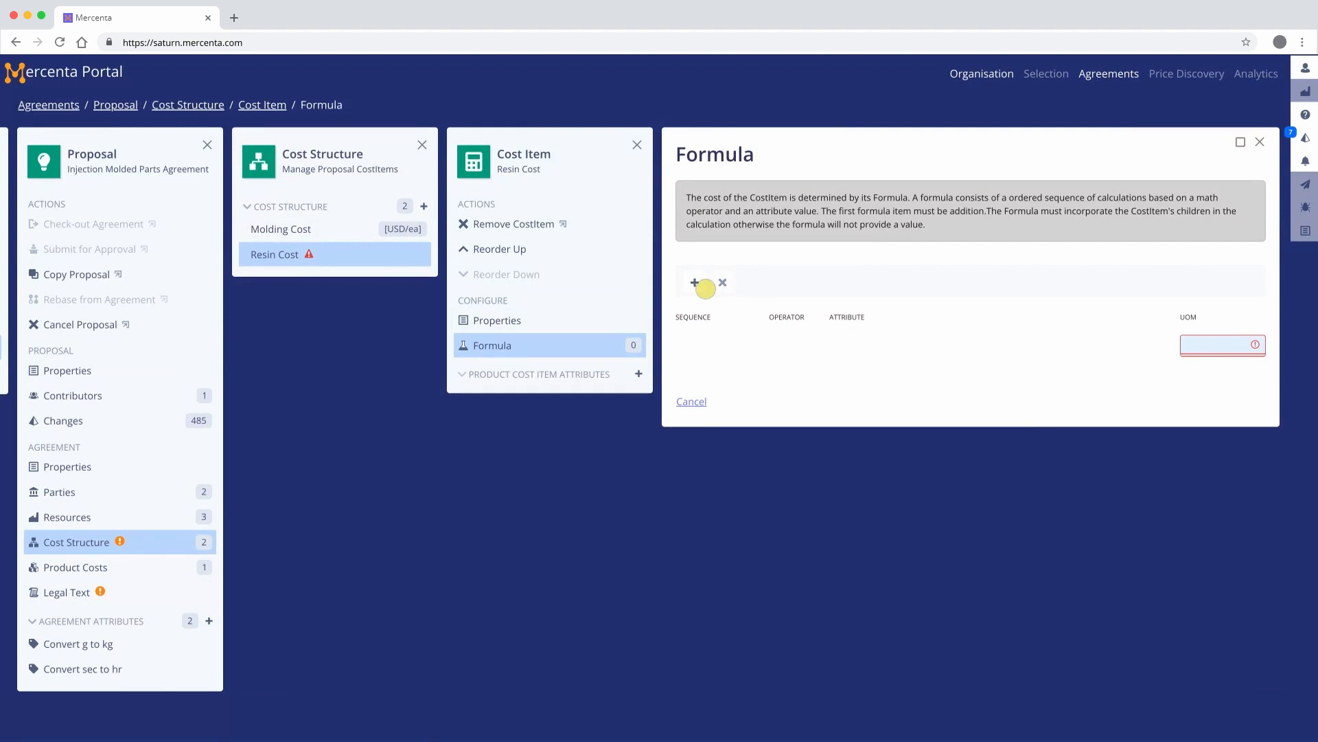
{"action": "left_click", "coordinate": [704, 288]}
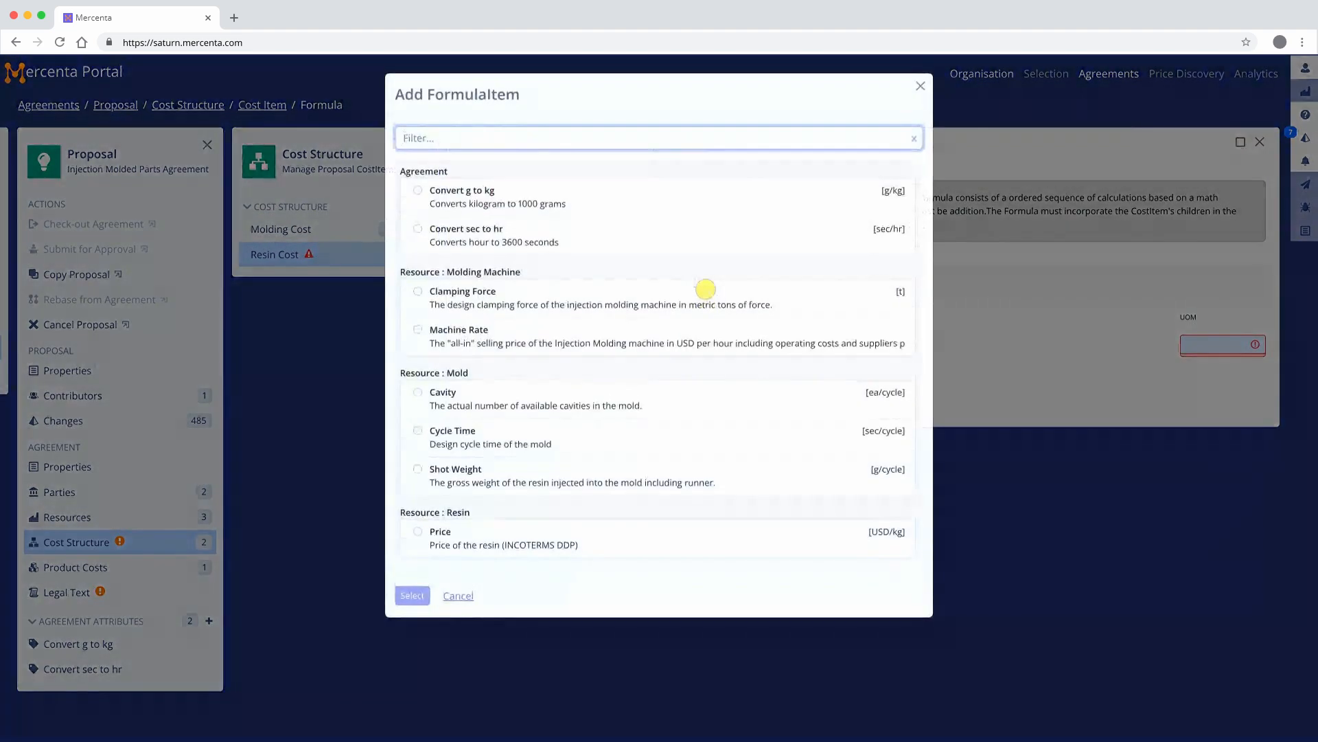
{"action": "left_click", "coordinate": [476, 535]}
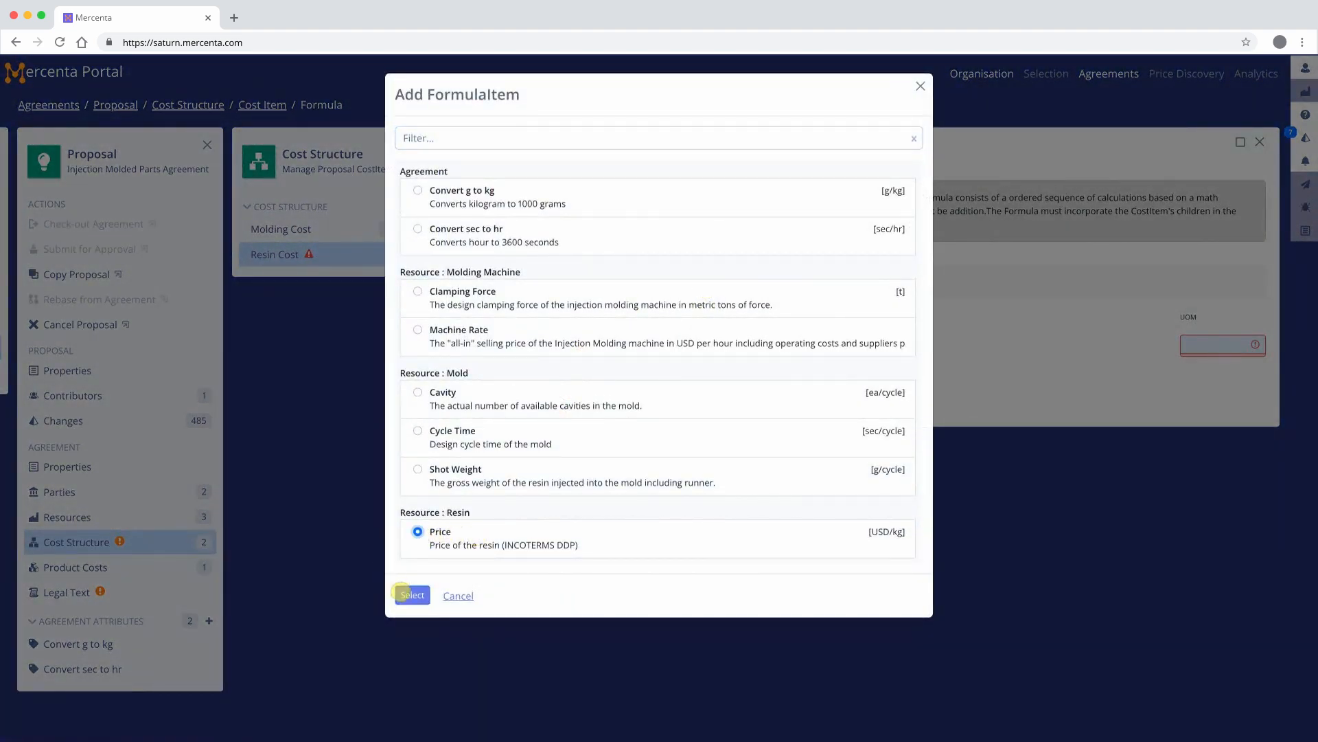
{"action": "left_click", "coordinate": [412, 602]}
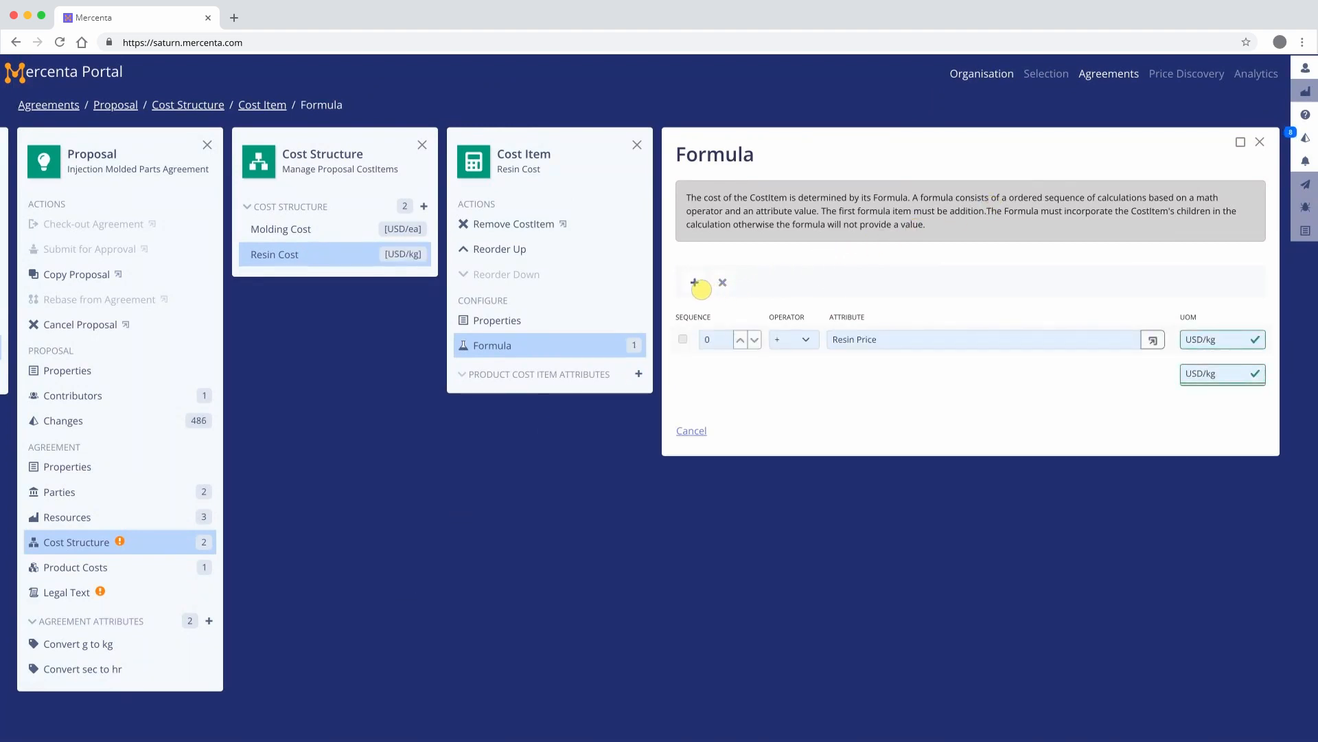
Add the Mold's Shot Weight to the Resin Cost formula with the multiplication operator.
{"action": "left_click", "coordinate": [695, 283]}
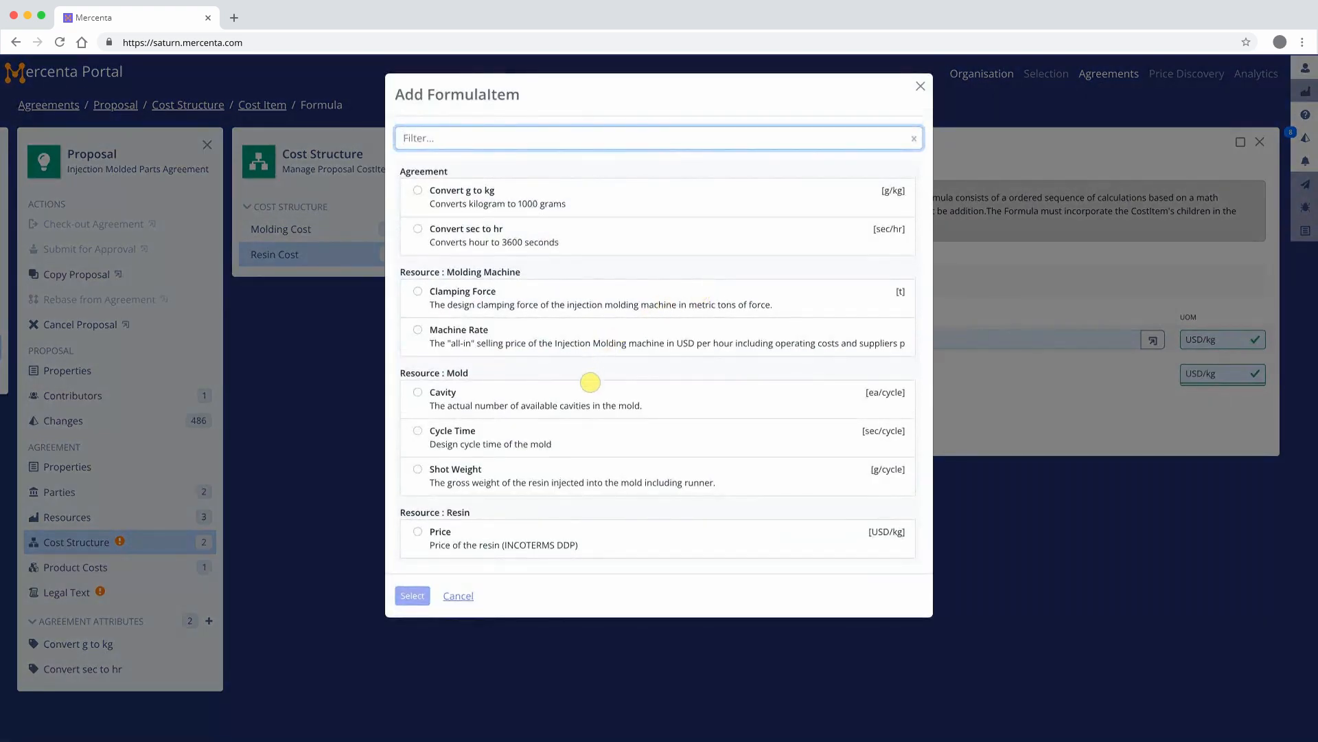
{"action": "left_click", "coordinate": [605, 470]}
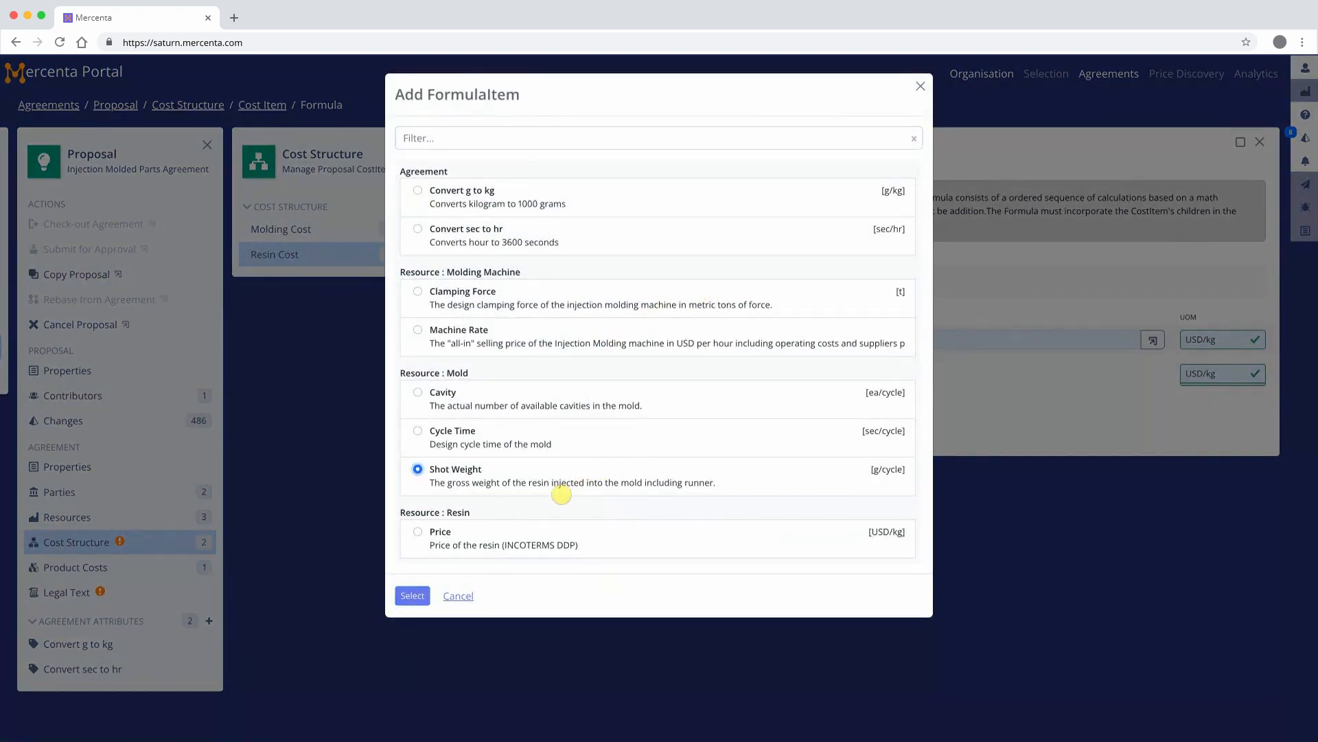
{"action": "left_click", "coordinate": [412, 595]}
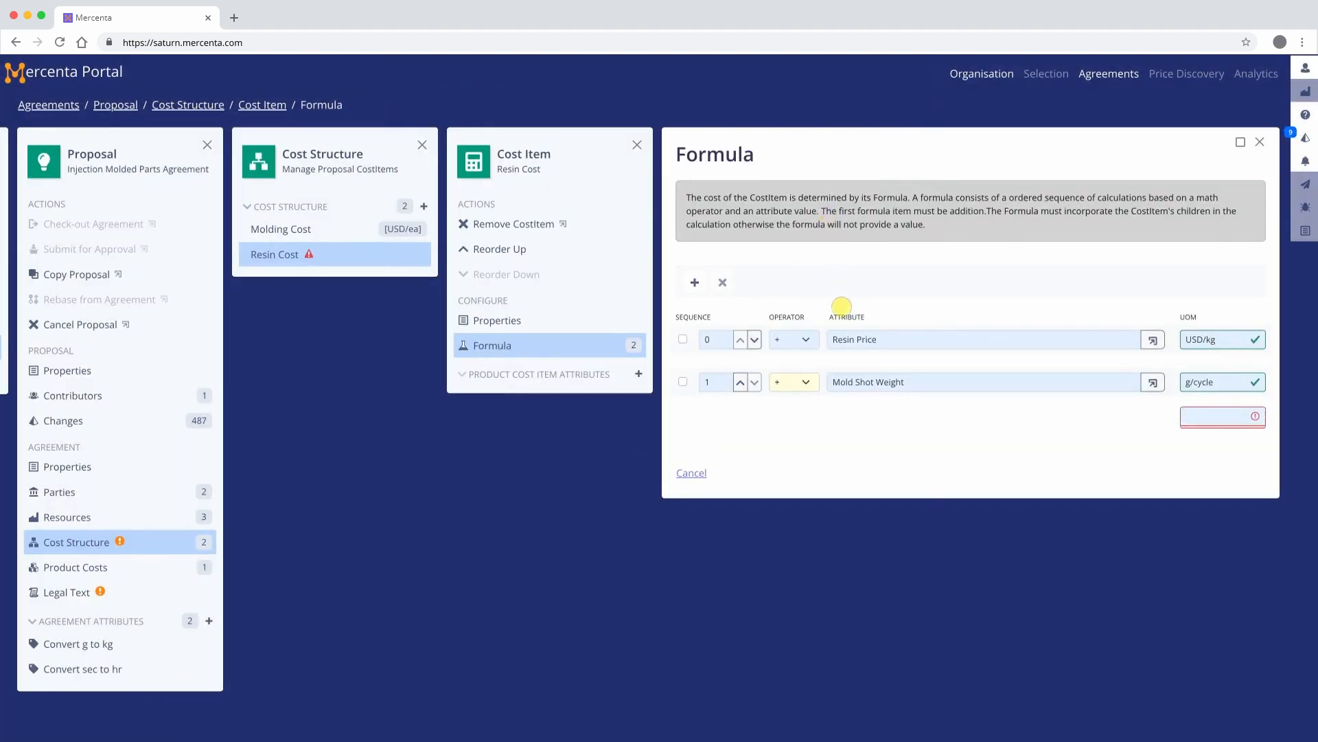
{"action": "left_click", "coordinate": [781, 389]}
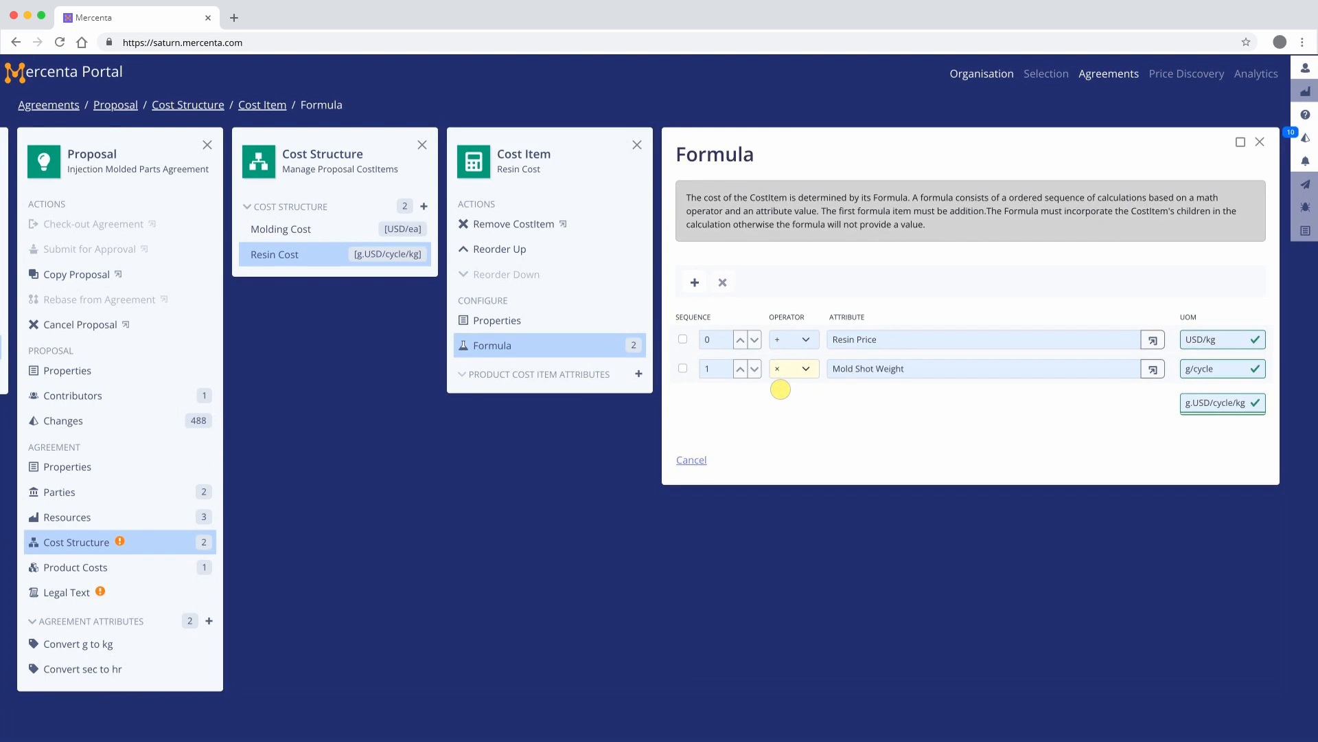
Add the agreement attribute Convert g to kg to the Resin Cost formula as a divisor.
{"action": "left_click", "coordinate": [695, 282]}
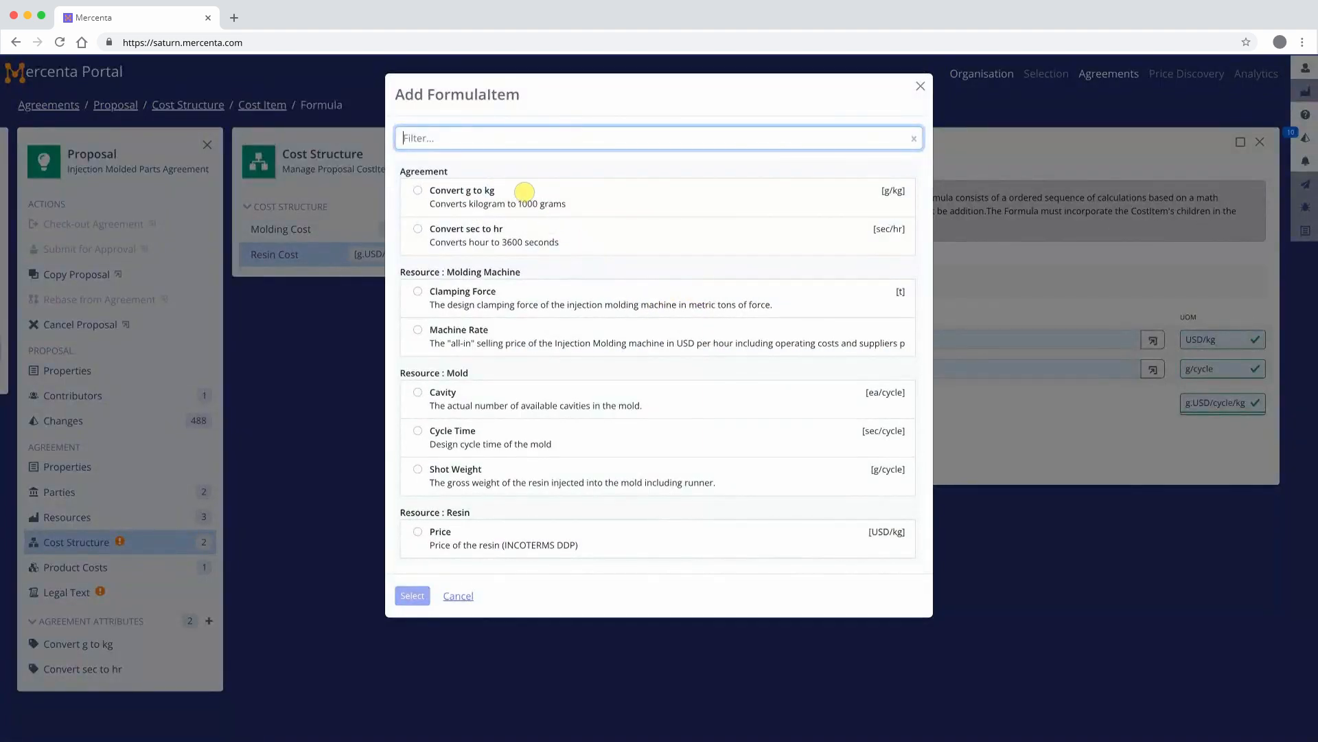
{"action": "left_click", "coordinate": [525, 192]}
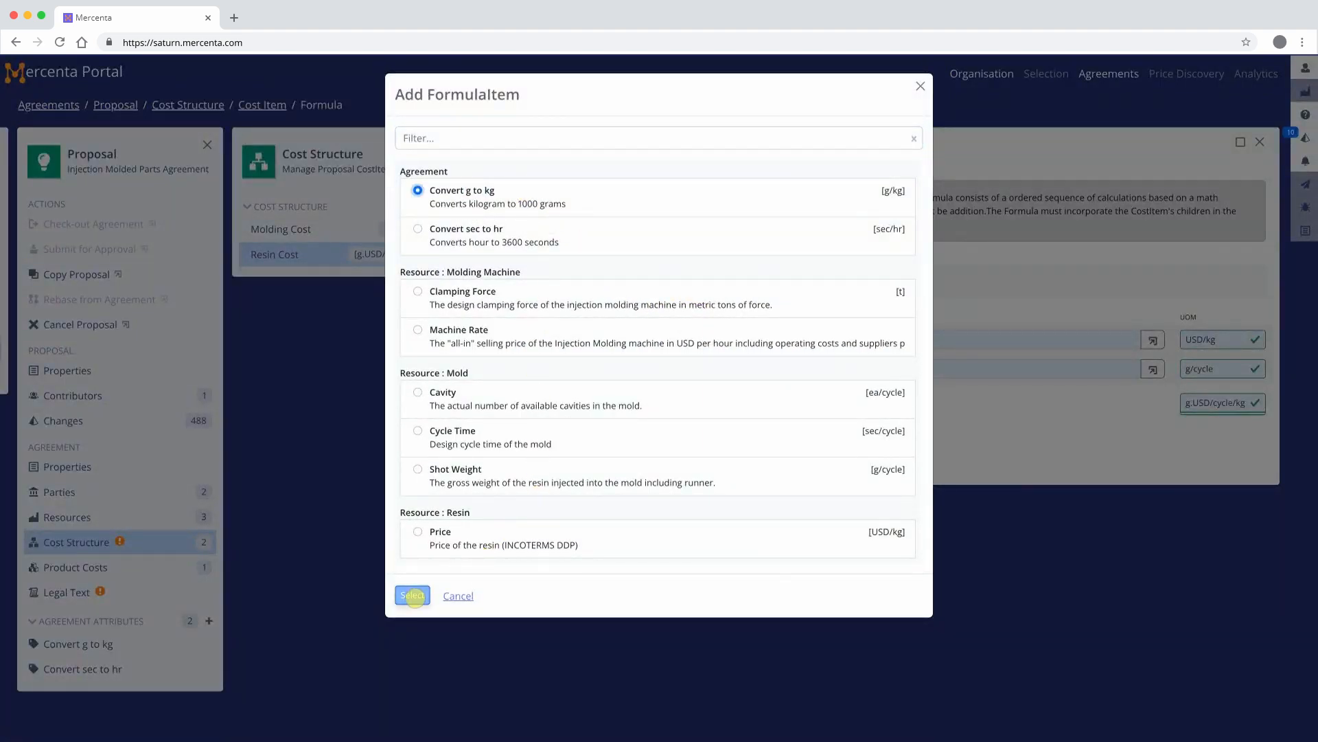
{"action": "left_click", "coordinate": [412, 595]}
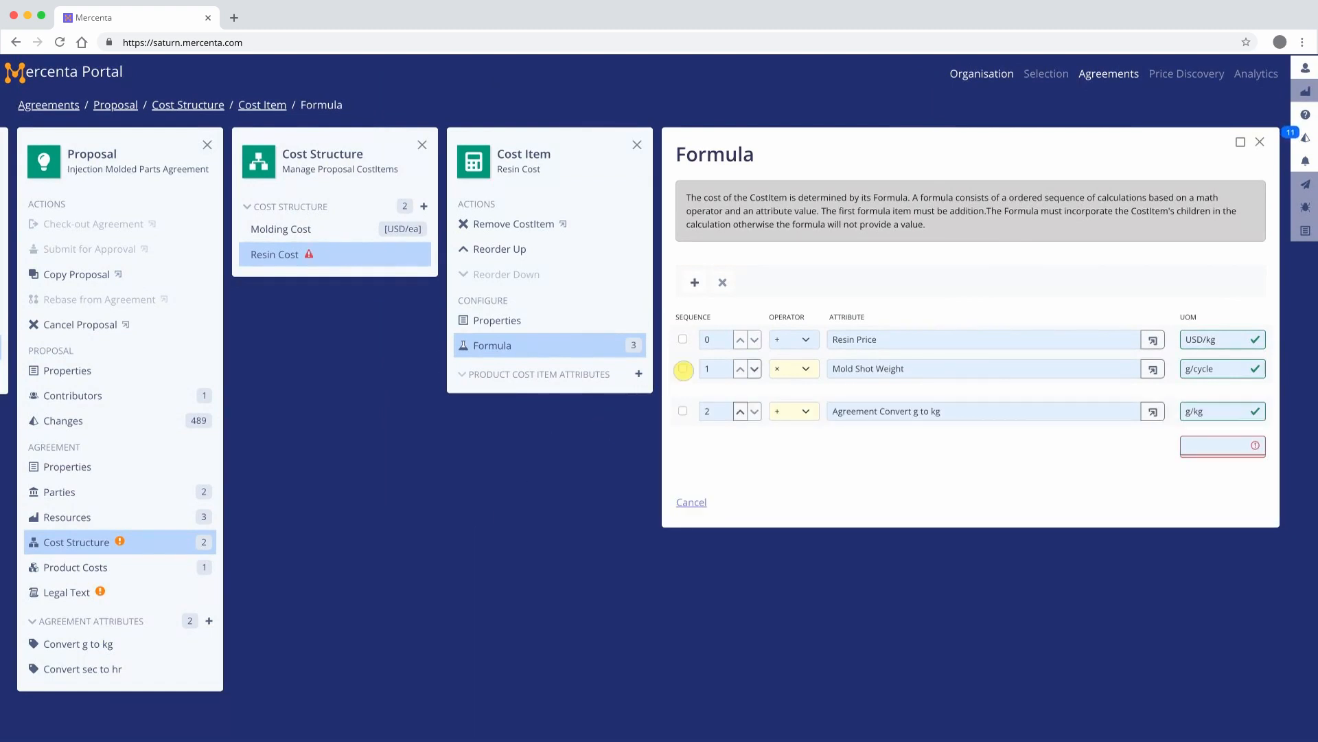
{"action": "left_click", "coordinate": [797, 410]}
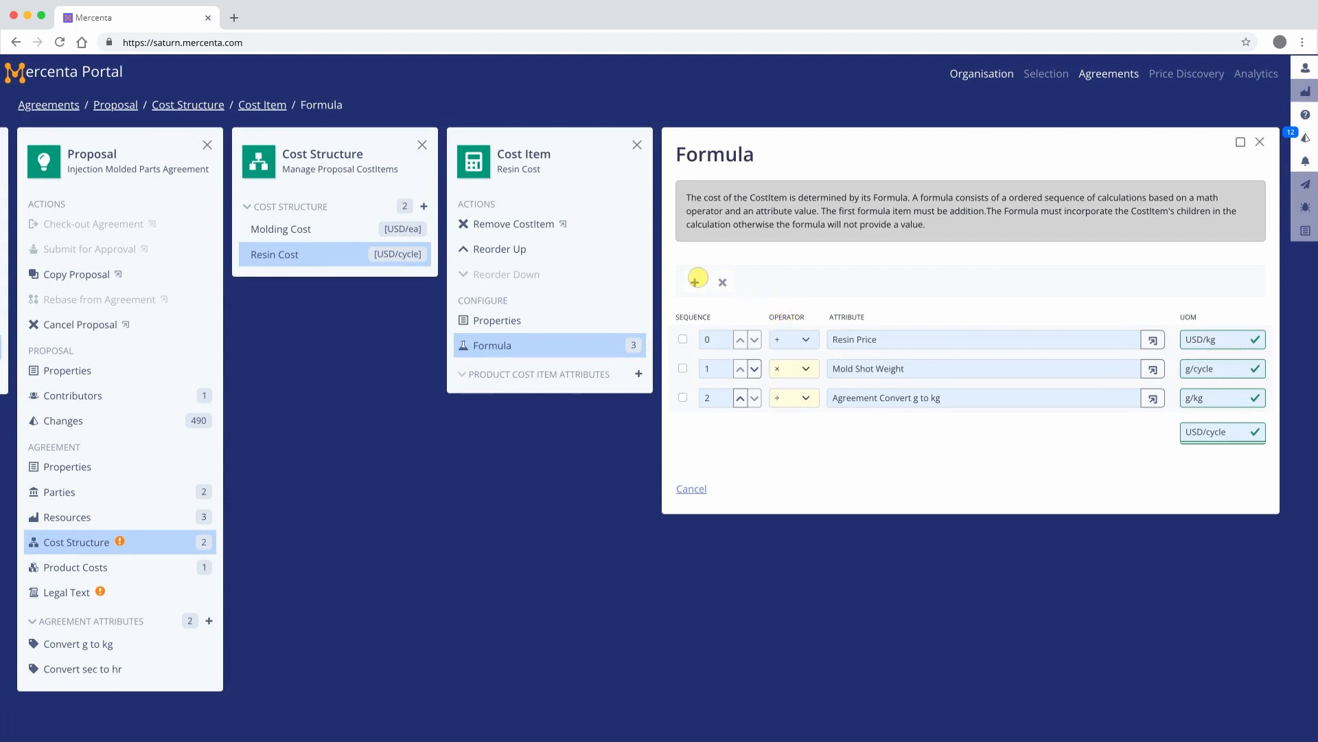
Add the Mold's Cavity to the Resin Cost formula as a divisor and close the cost structure.
{"action": "left_click", "coordinate": [697, 279]}
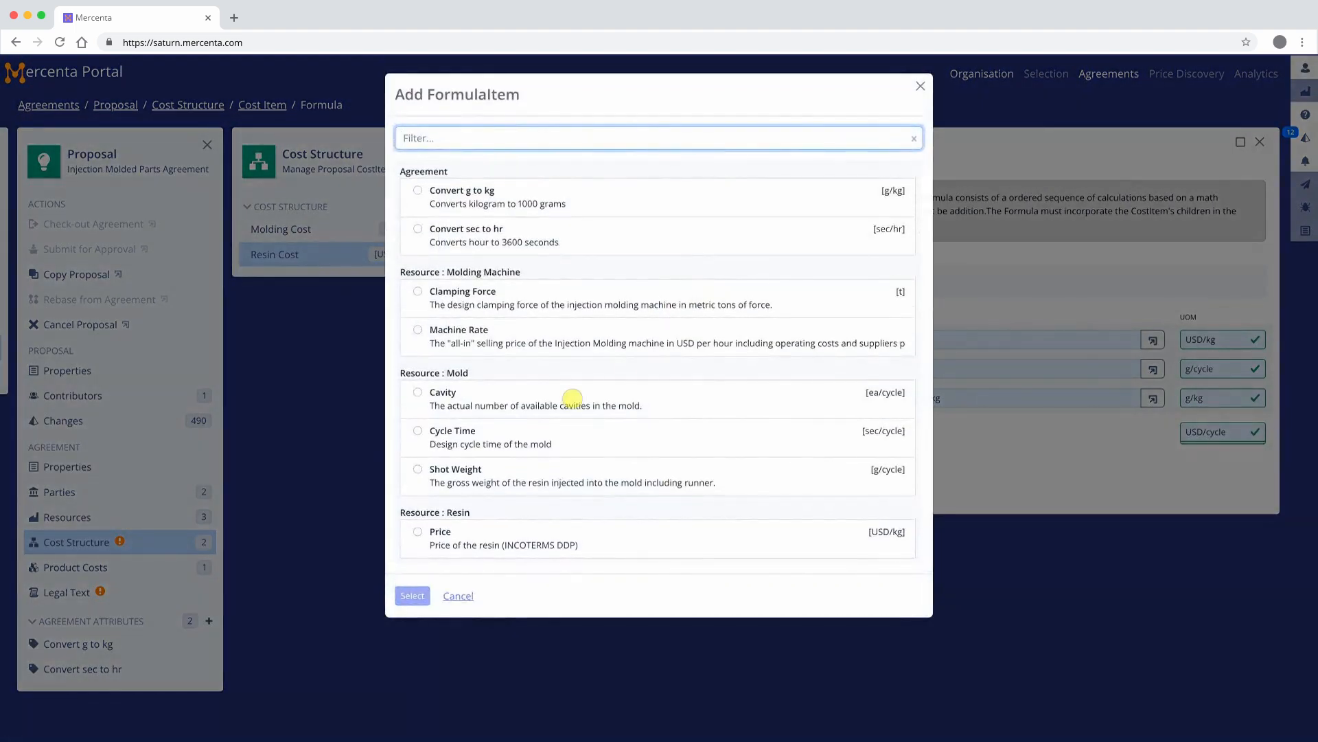
{"action": "left_click", "coordinate": [572, 398]}
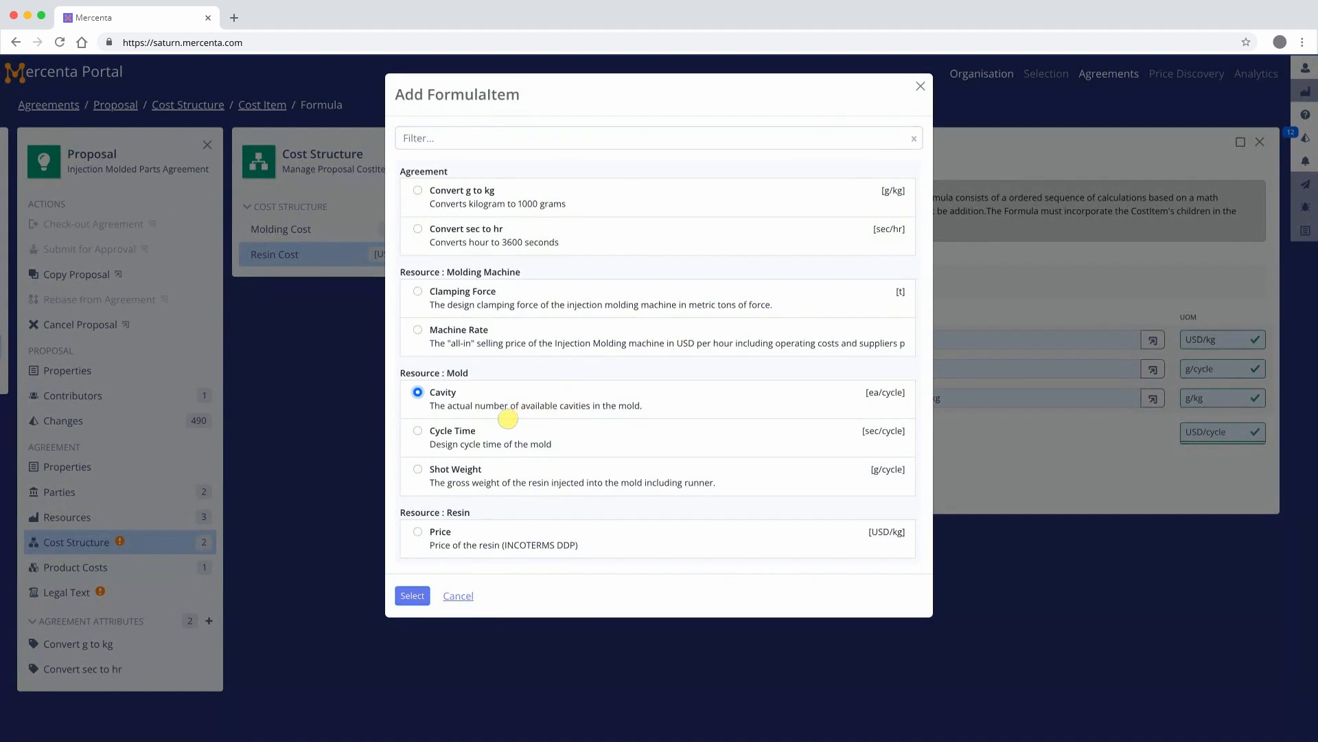
{"action": "left_click", "coordinate": [407, 597]}
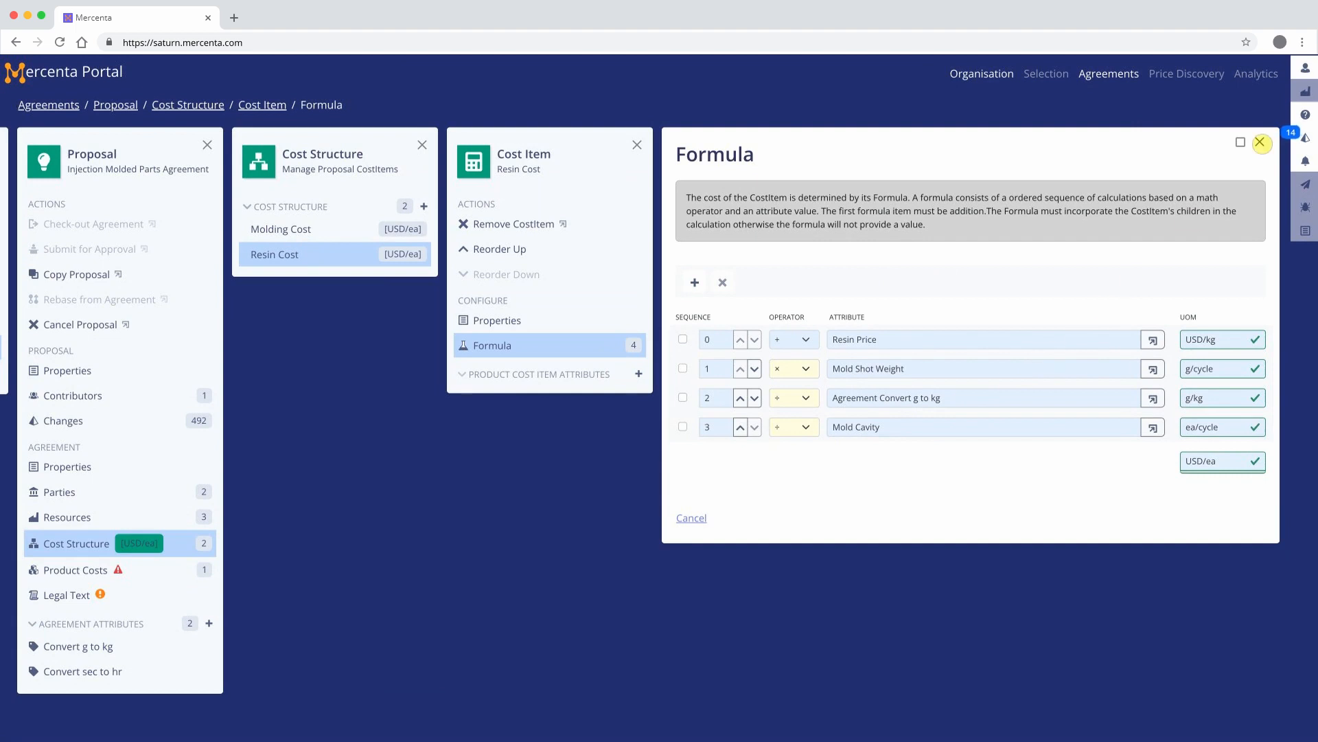
{"action": "left_click", "coordinate": [1261, 143]}
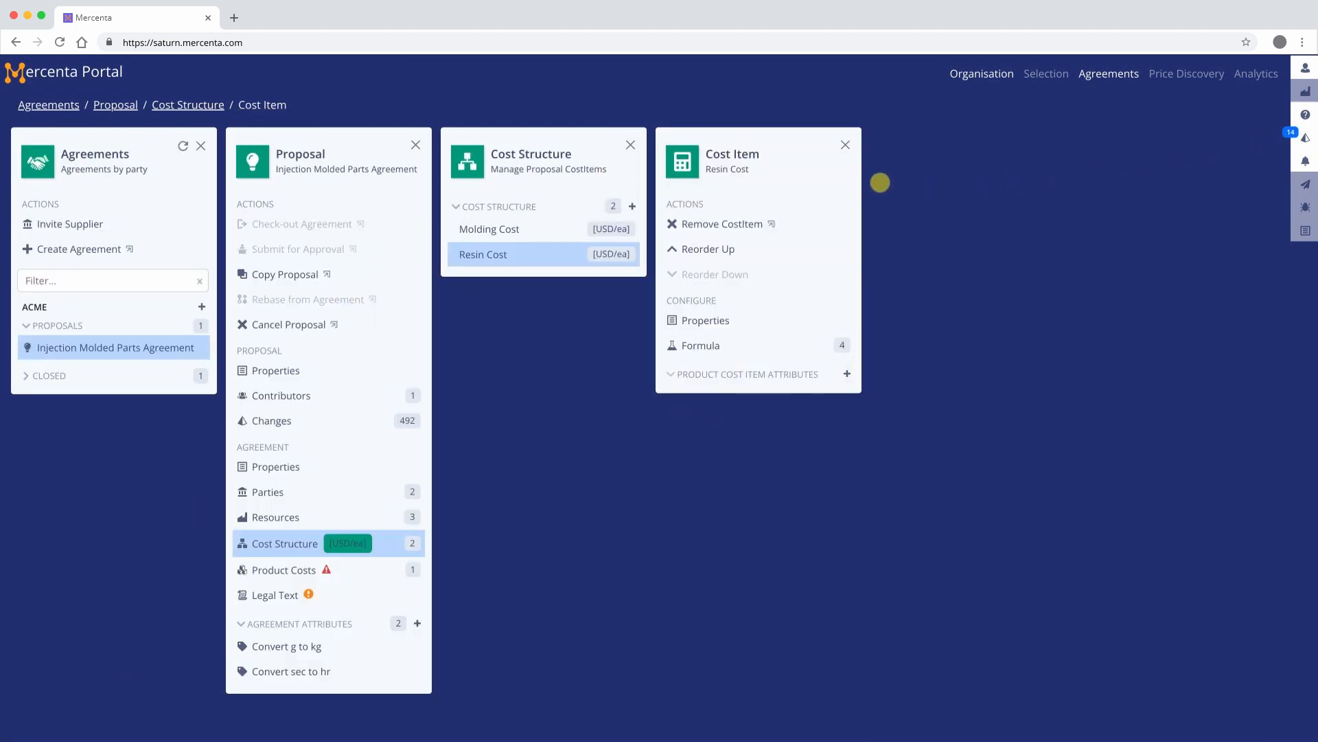
{"action": "left_click", "coordinate": [630, 145]}
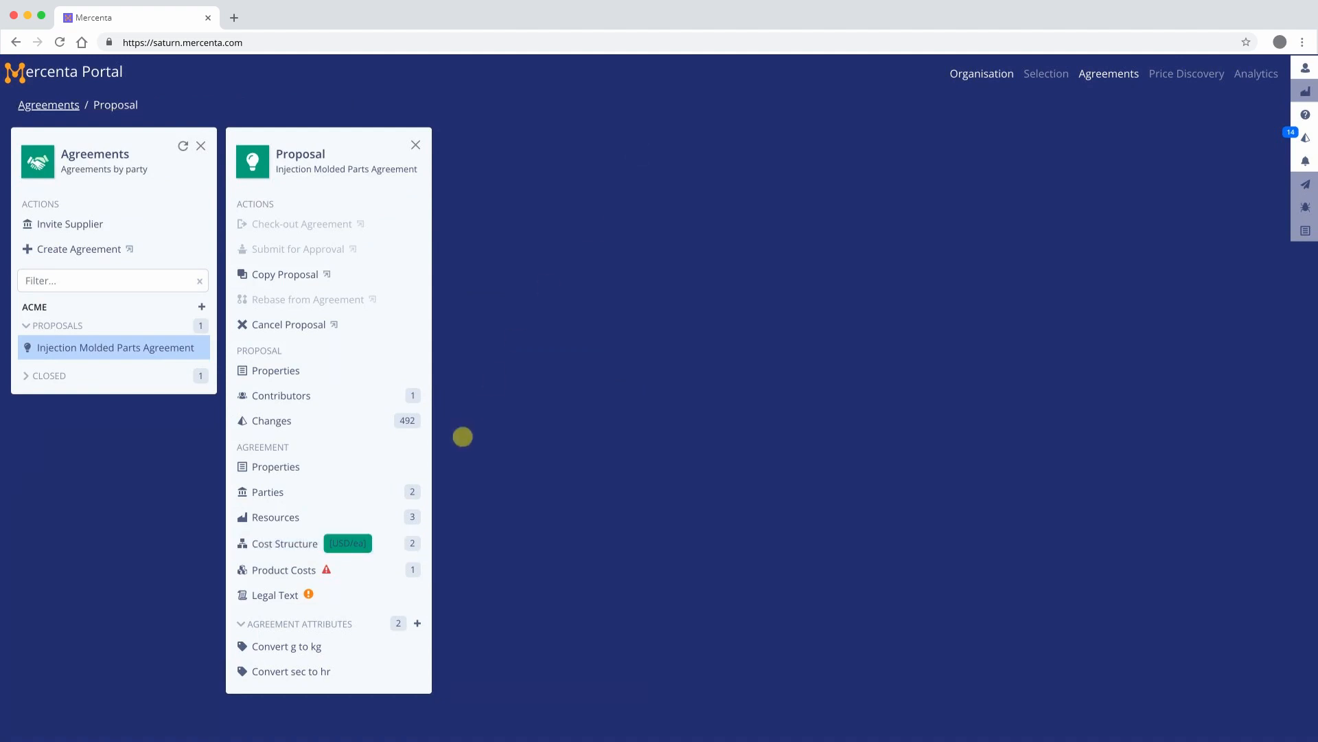
In Housing Cover 23L's product cost, rename Molding Cost to Housing Molding Cost with the description "Molding on 160t Injection Molding machine".
{"action": "left_click", "coordinate": [256, 572]}
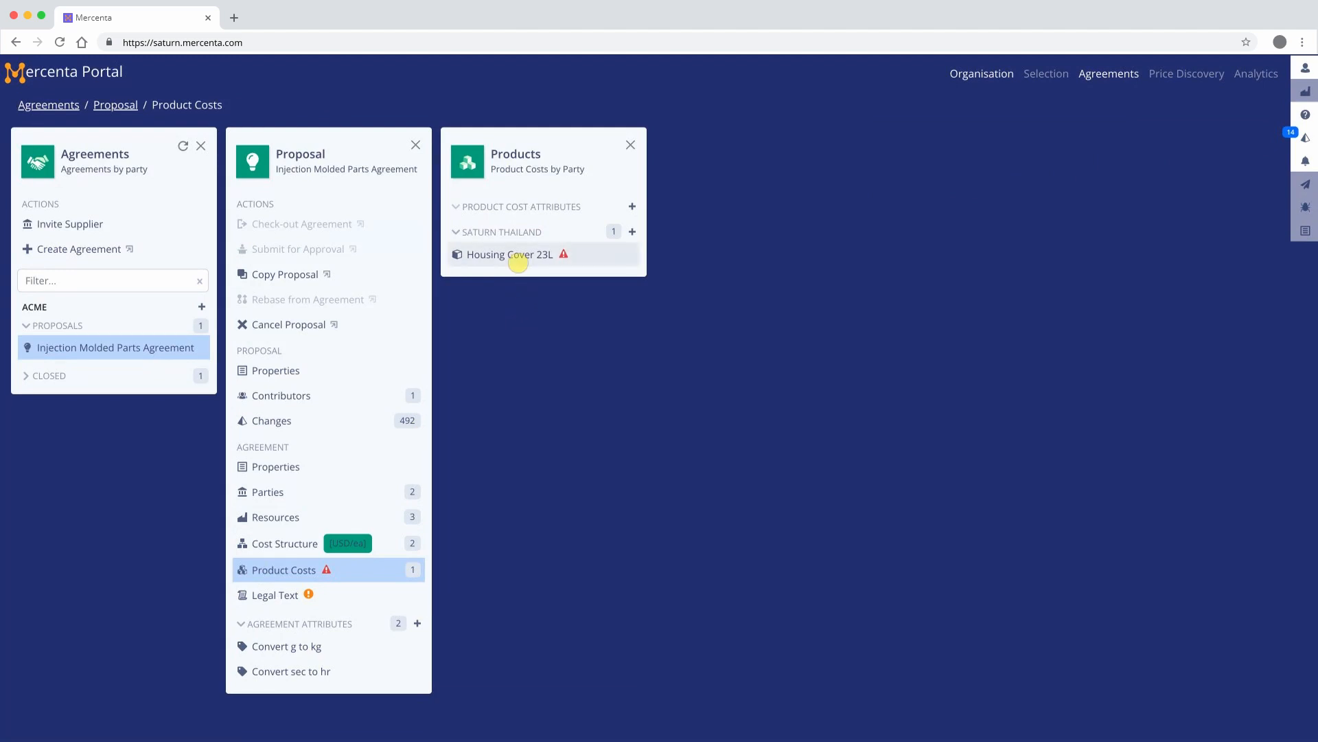
{"action": "left_click", "coordinate": [518, 262]}
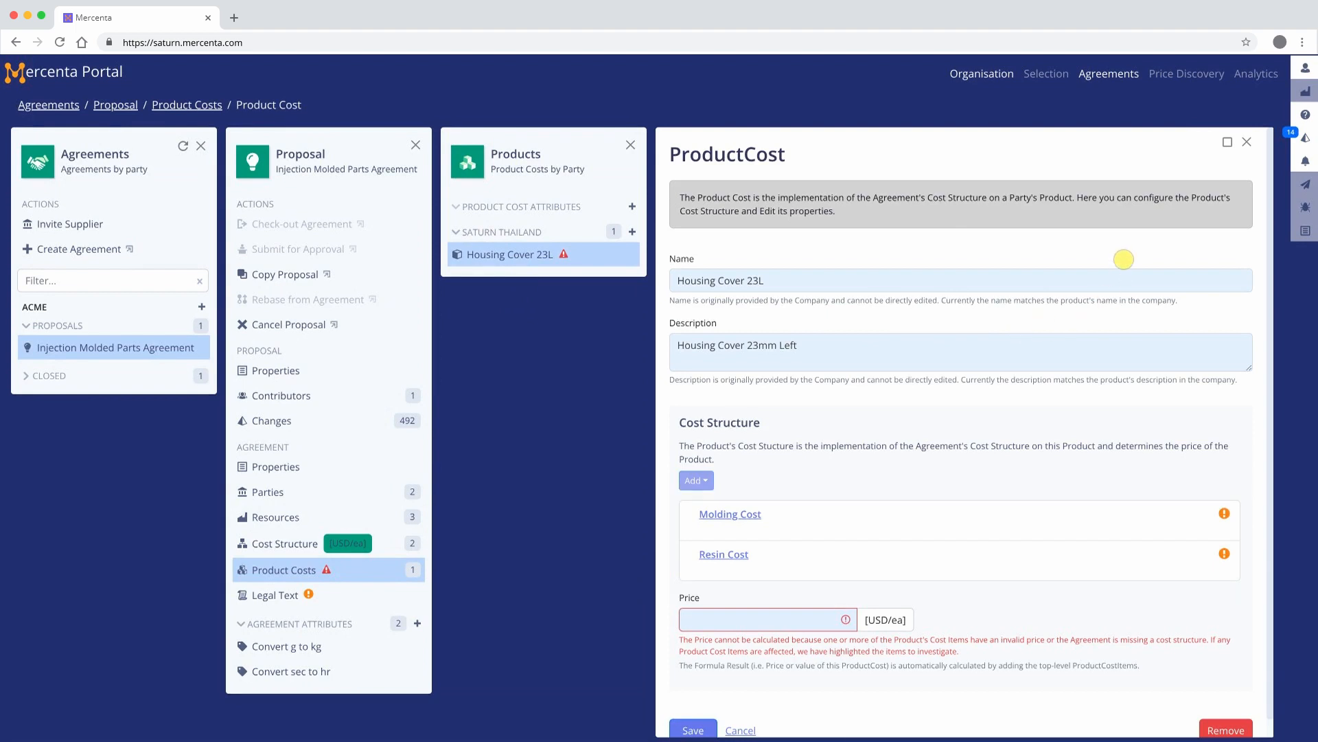
{"action": "scroll", "coordinate": [986, 412], "scroll_direction": "down", "scroll_amount": 1}
{"action": "left_click", "coordinate": [749, 502]}
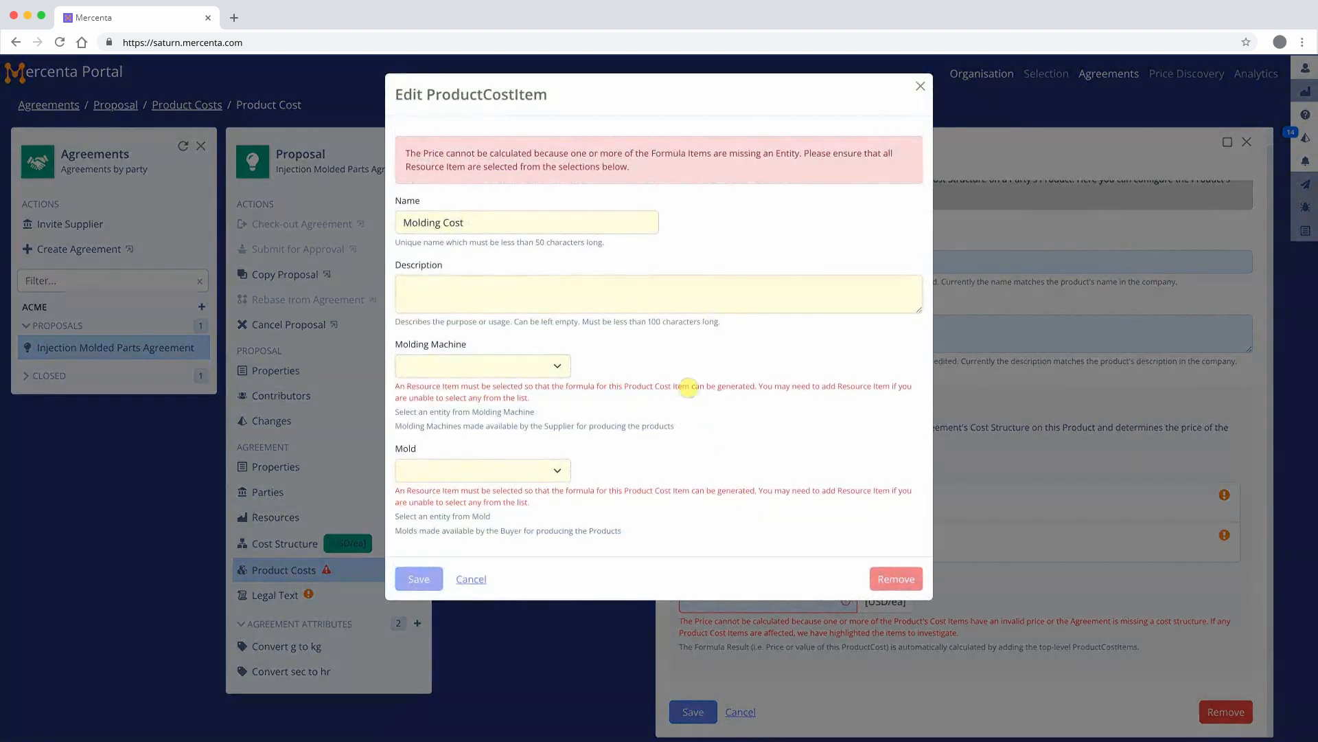
{"action": "triple_click", "coordinate": [535, 219]}
{"action": "type", "text": "Housing Molding Cost"}
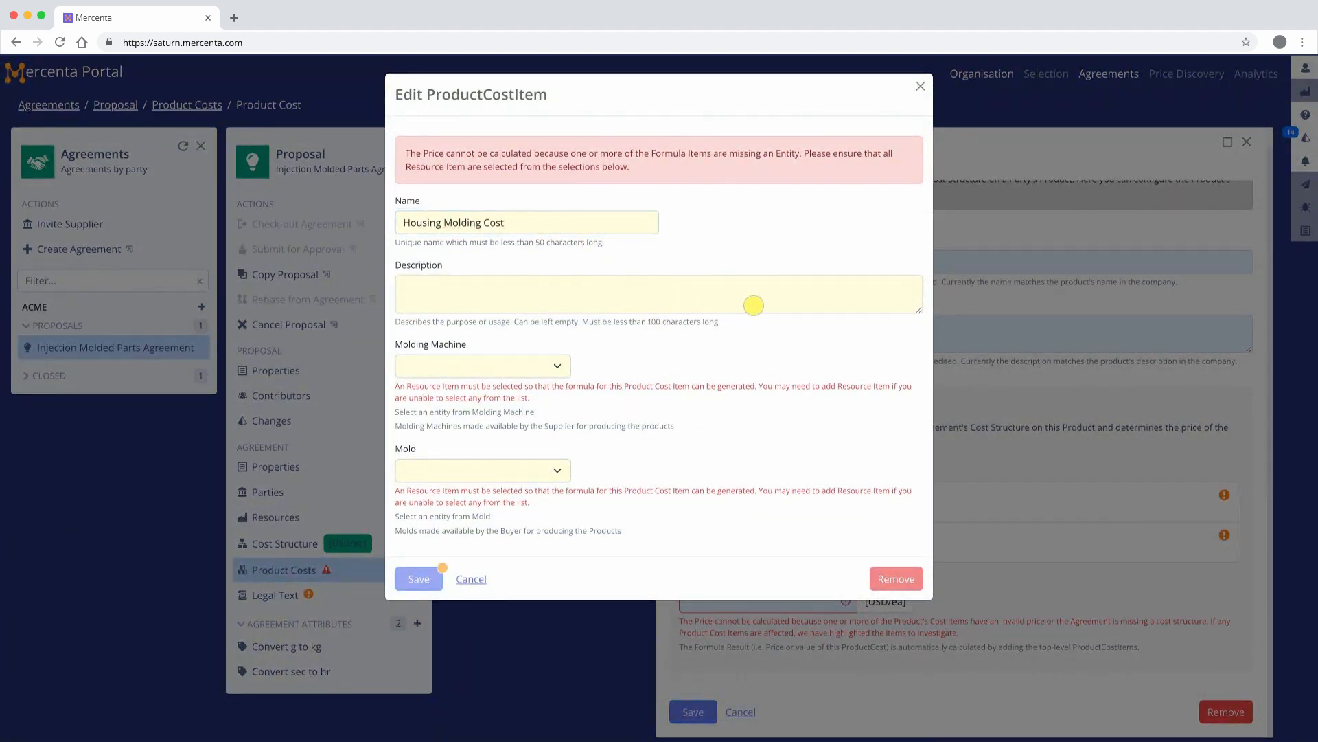
{"action": "left_click", "coordinate": [754, 304]}
{"action": "type", "text": "Molding on 160t Injecti"}
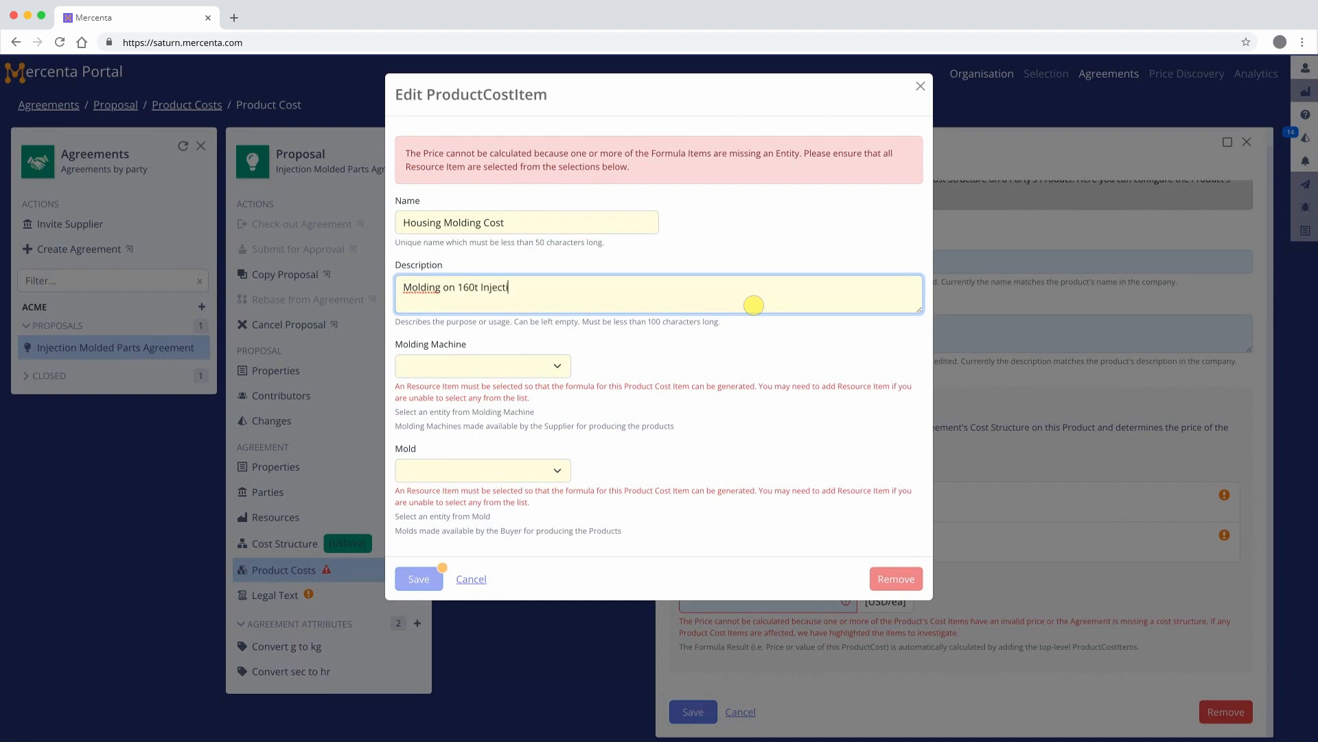
{"action": "type", "text": "on Molding machine"}
{"action": "left_click", "coordinate": [687, 334]}
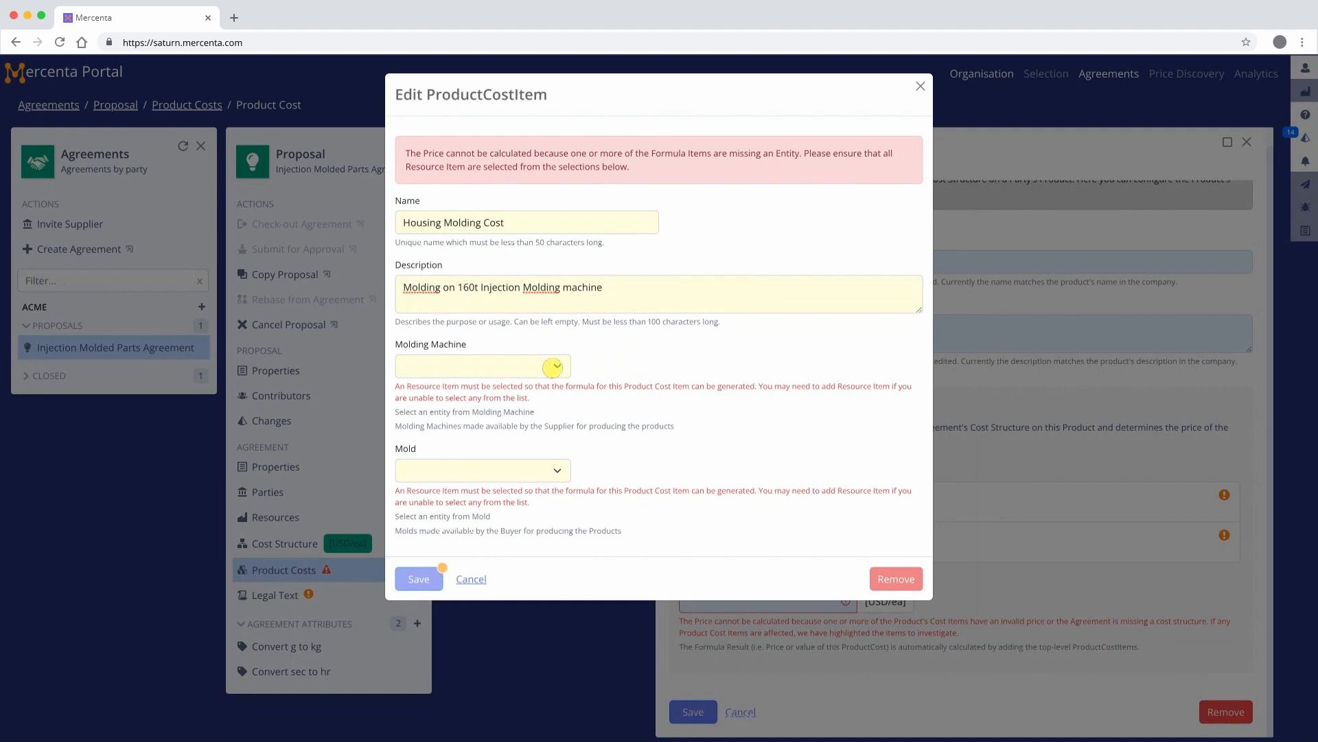
Assign the Engel 160t molding machine and the Housing Cover 23L Mold to Housing Molding Cost and save it.
{"action": "left_click", "coordinate": [545, 368]}
{"action": "left_click", "coordinate": [544, 398]}
{"action": "left_click", "coordinate": [512, 440]}
{"action": "left_click", "coordinate": [511, 440]}
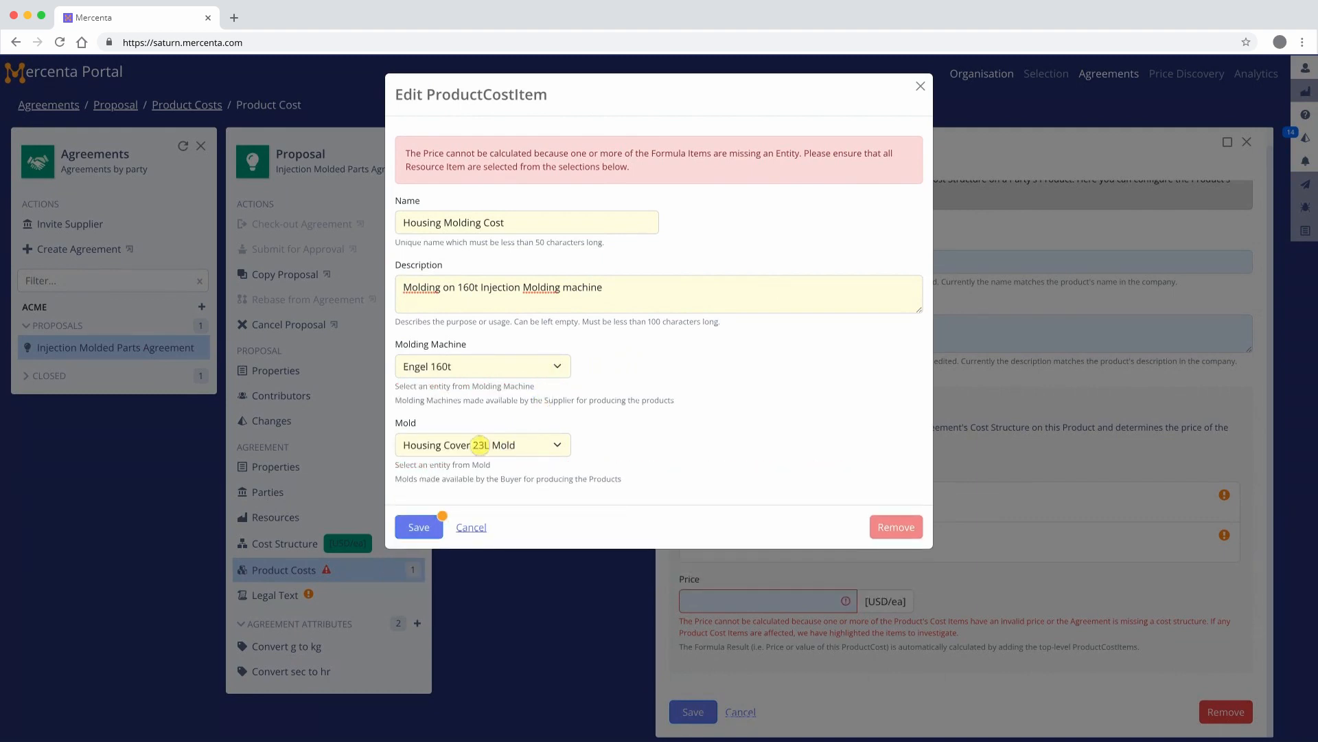
{"action": "left_click", "coordinate": [422, 526]}
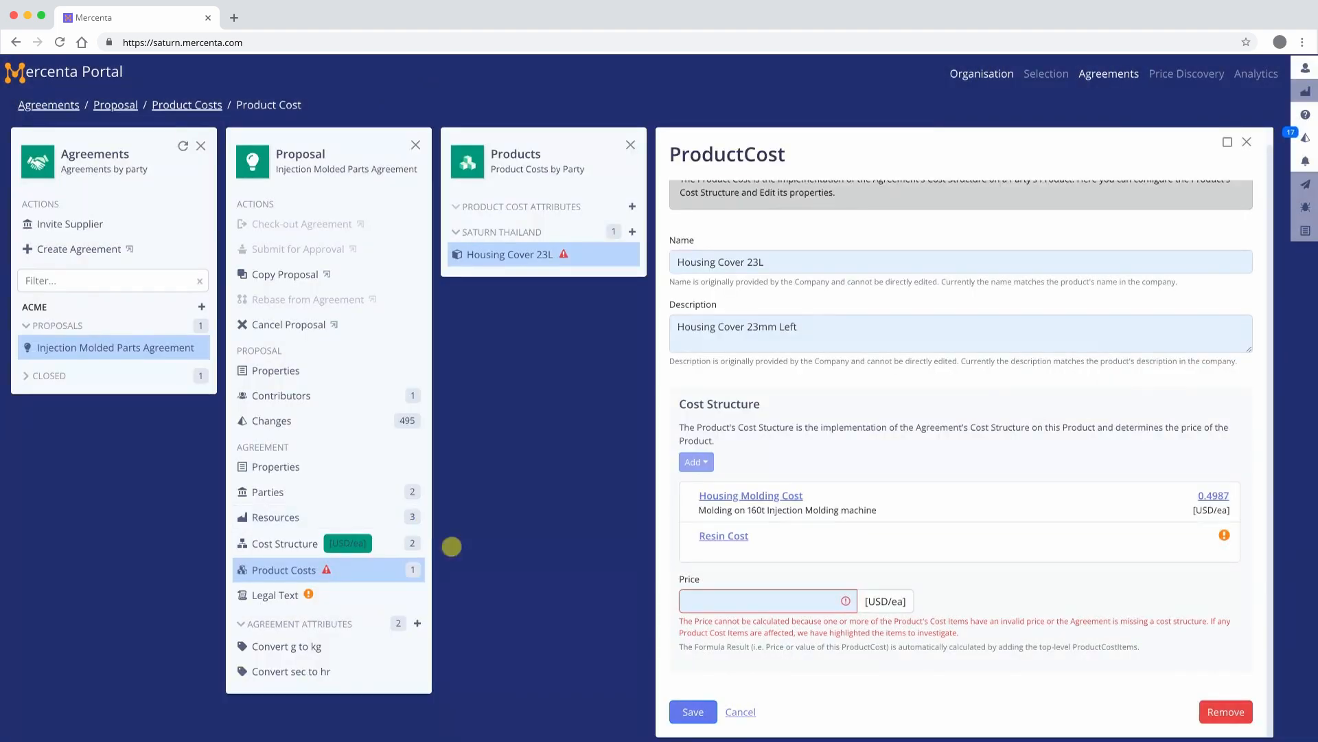
Rename the product's Resin Cost item to Housing Resin Cost with the description "Resin Cost using virgin ABS".
{"action": "left_click", "coordinate": [727, 533]}
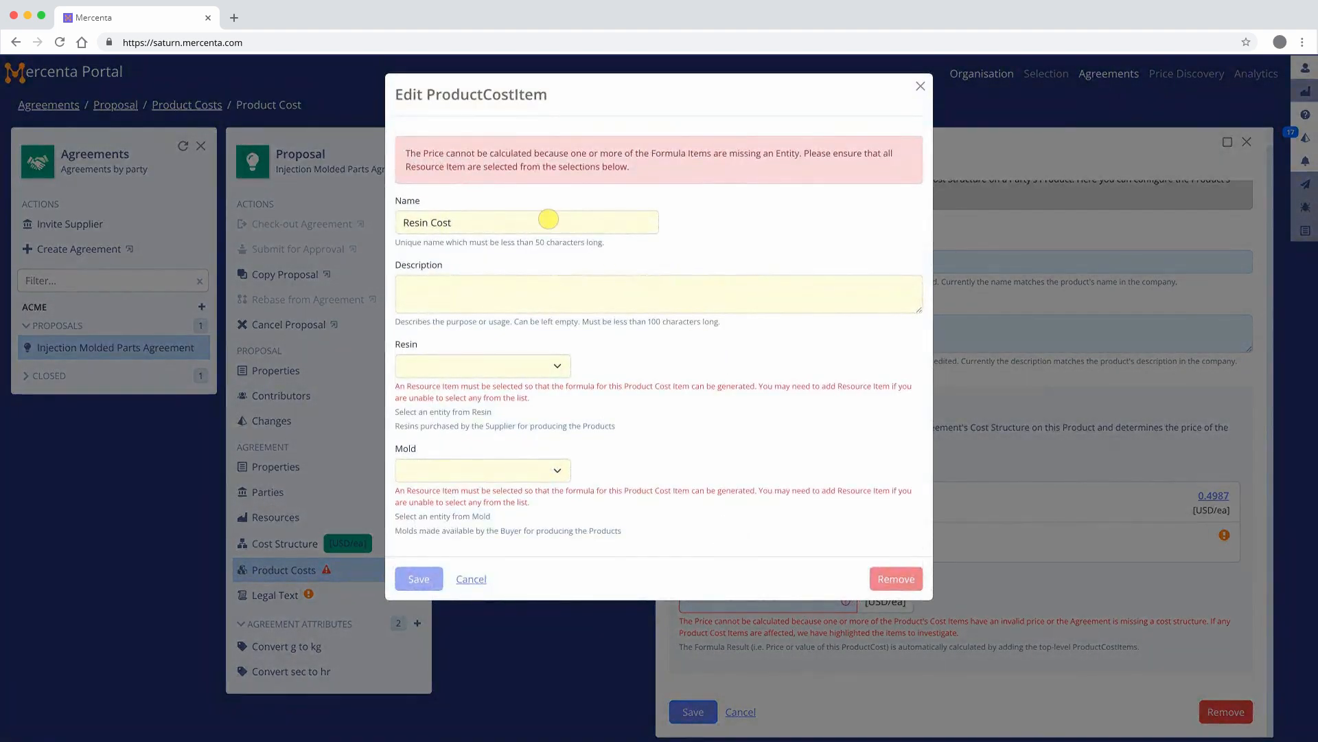
{"action": "triple_click", "coordinate": [547, 218]}
{"action": "type", "text": "Housing Resin Cost"}
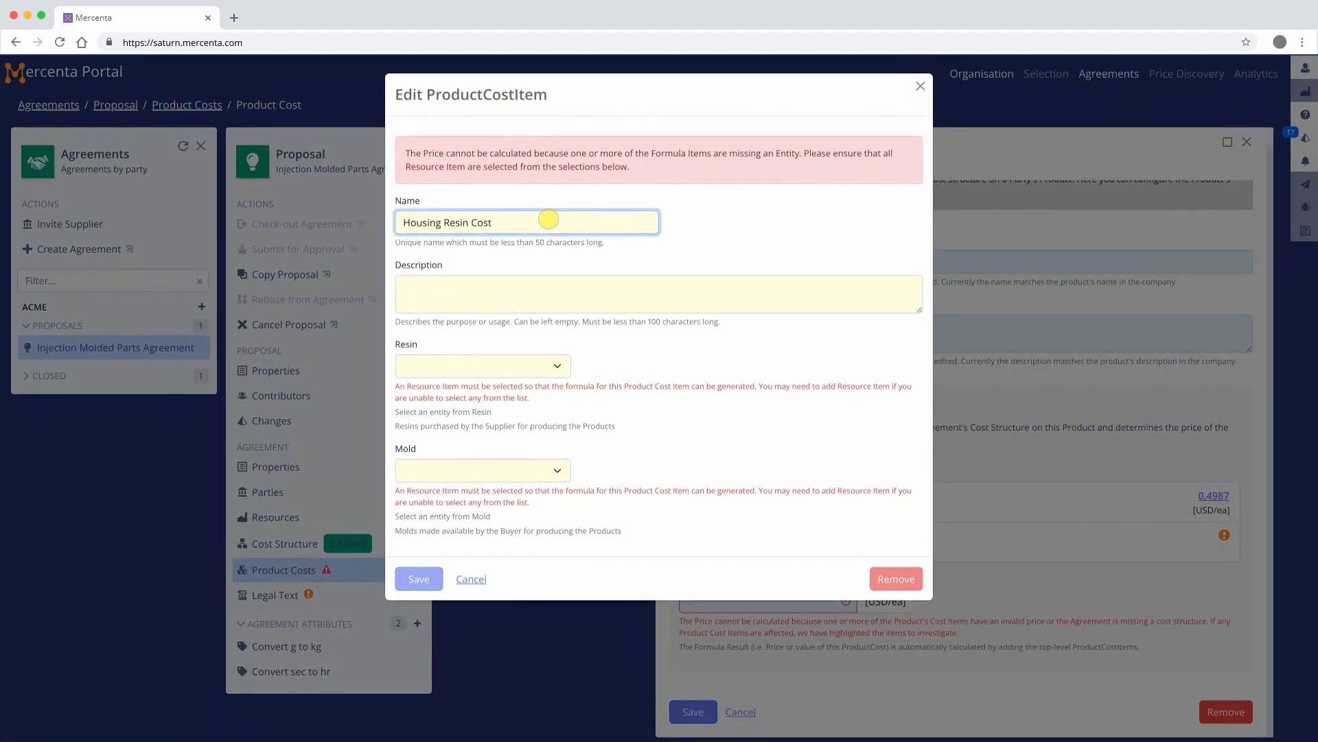
{"action": "left_click", "coordinate": [715, 297]}
{"action": "type", "text": "Resin "}
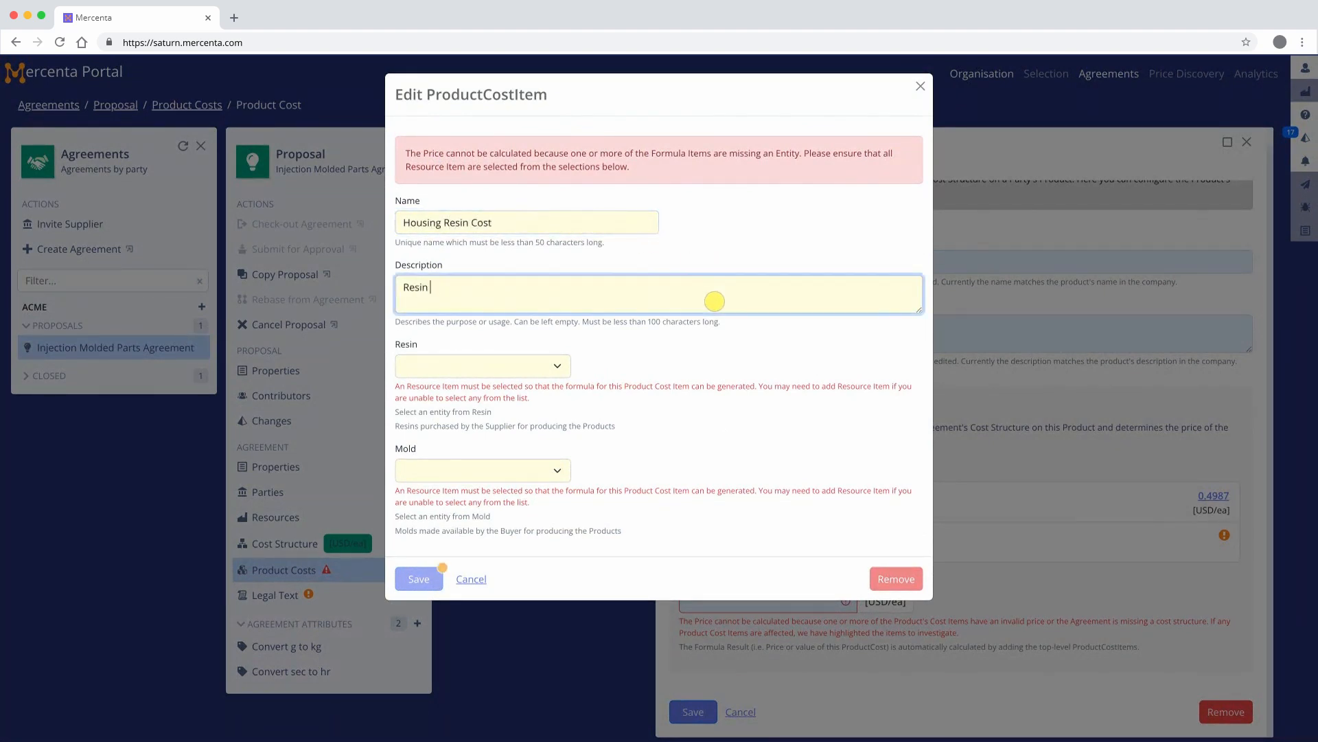
{"action": "type", "text": "Cost using virgin ABS"}
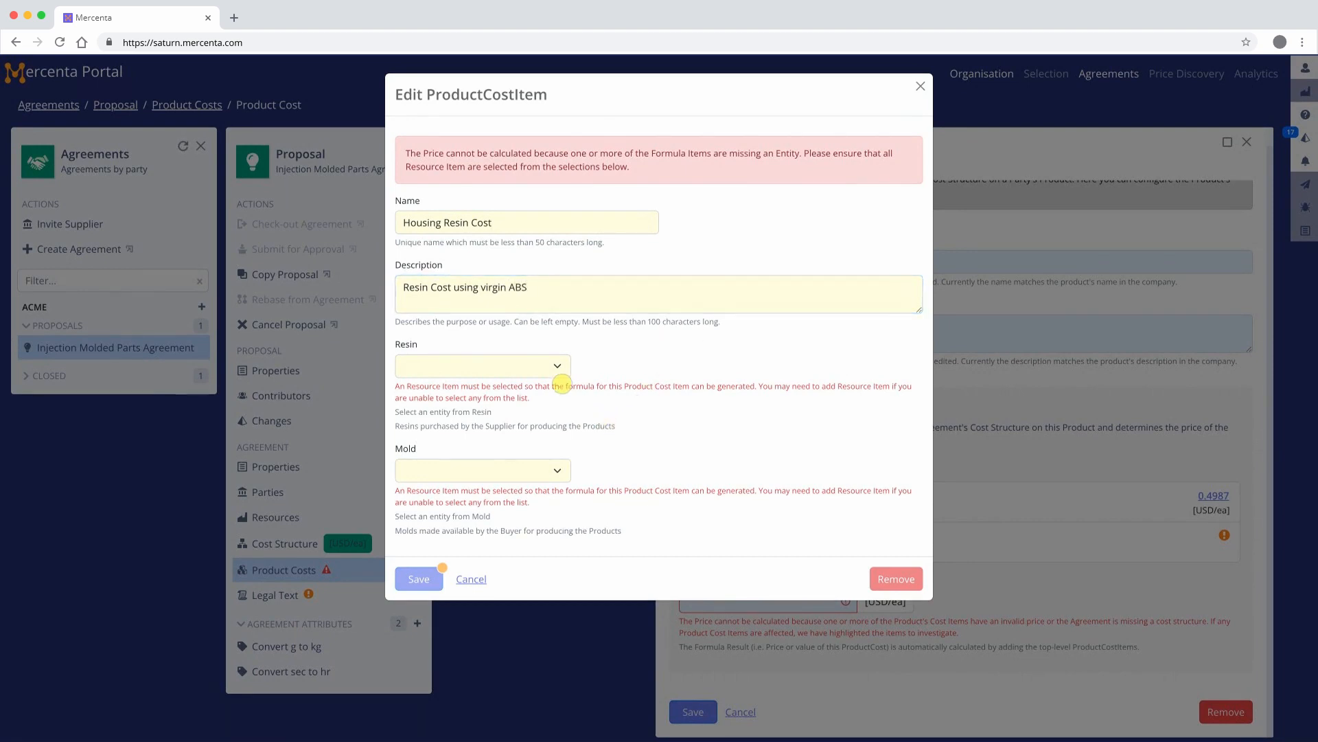
Assign the ABS GP22 resin and the Housing Cover 23L Mold to Housing Resin Cost, save it and close the product cost.
{"action": "left_click", "coordinate": [542, 364]}
{"action": "left_click", "coordinate": [536, 378]}
{"action": "left_click", "coordinate": [544, 444]}
{"action": "left_click", "coordinate": [481, 458]}
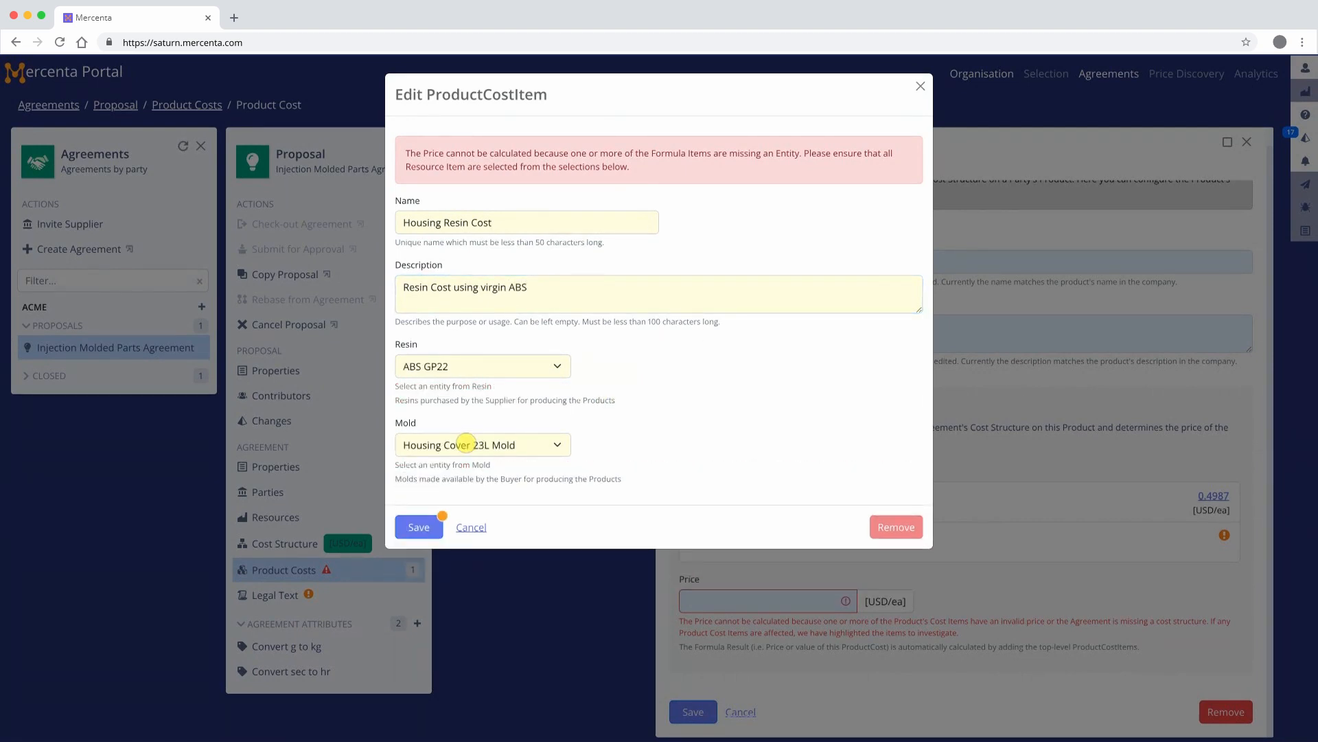
{"action": "left_click", "coordinate": [428, 525]}
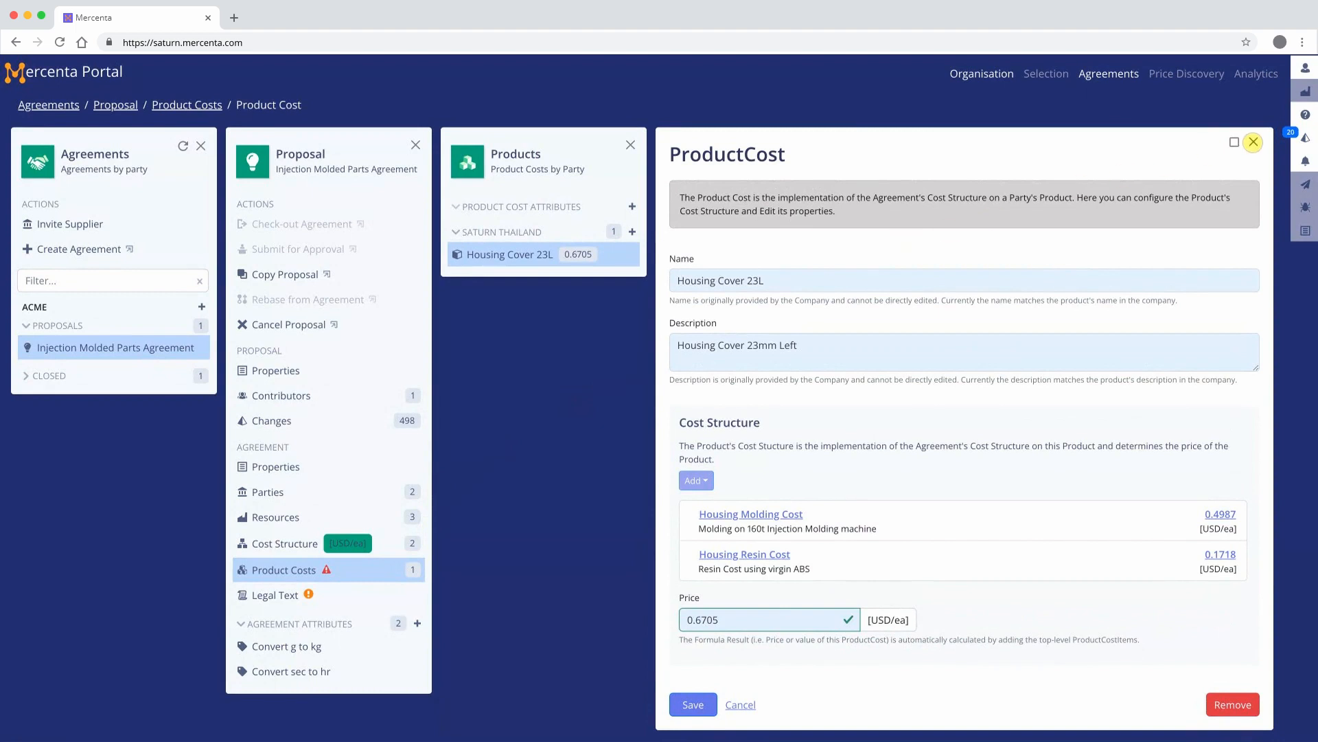
{"action": "left_click", "coordinate": [1253, 142]}
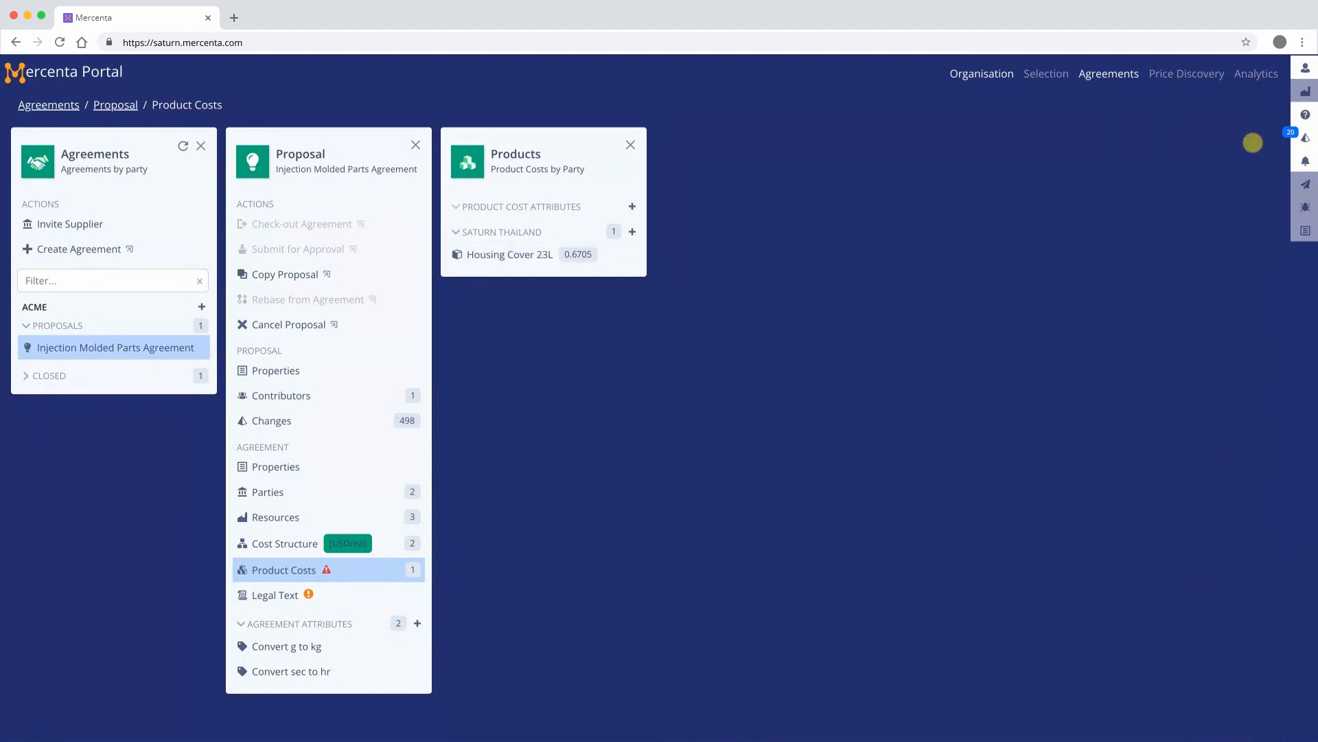